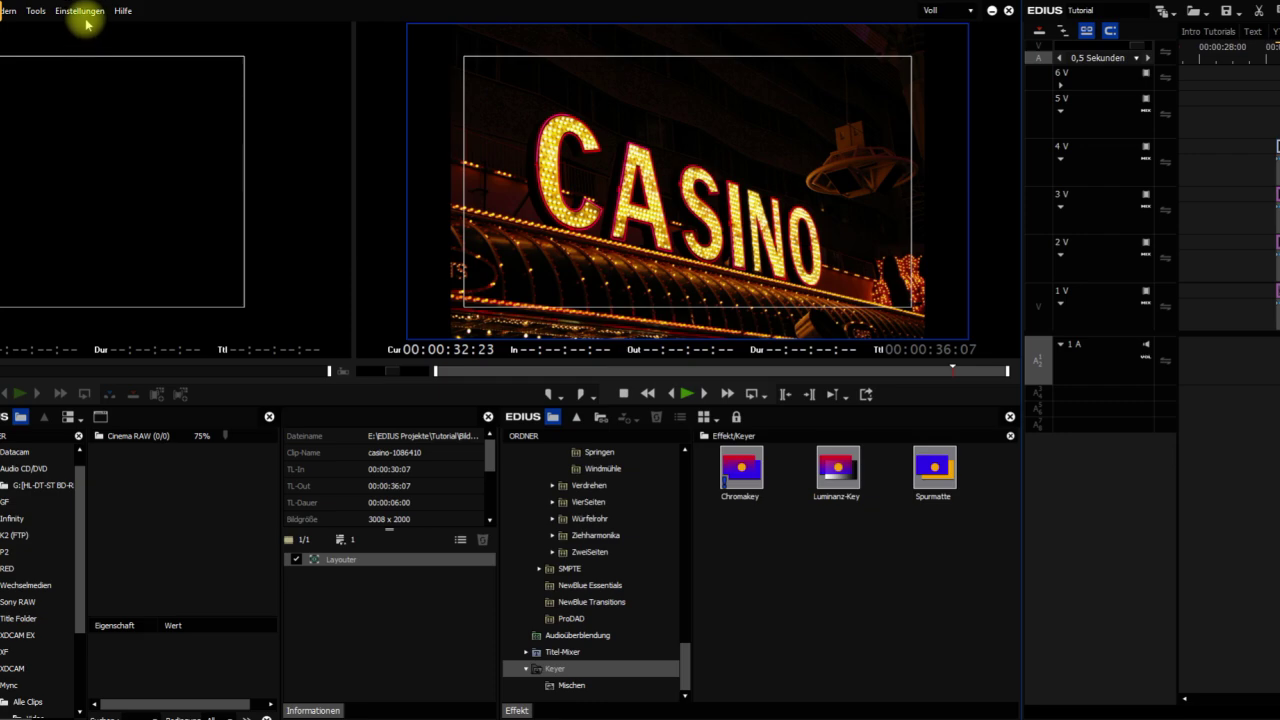
Step: Change the project settings to a custom frame size of 3840 x 2160 with the Grass Valley HQX AVI render format
{"action": "left_click", "coordinate": [80, 11]}
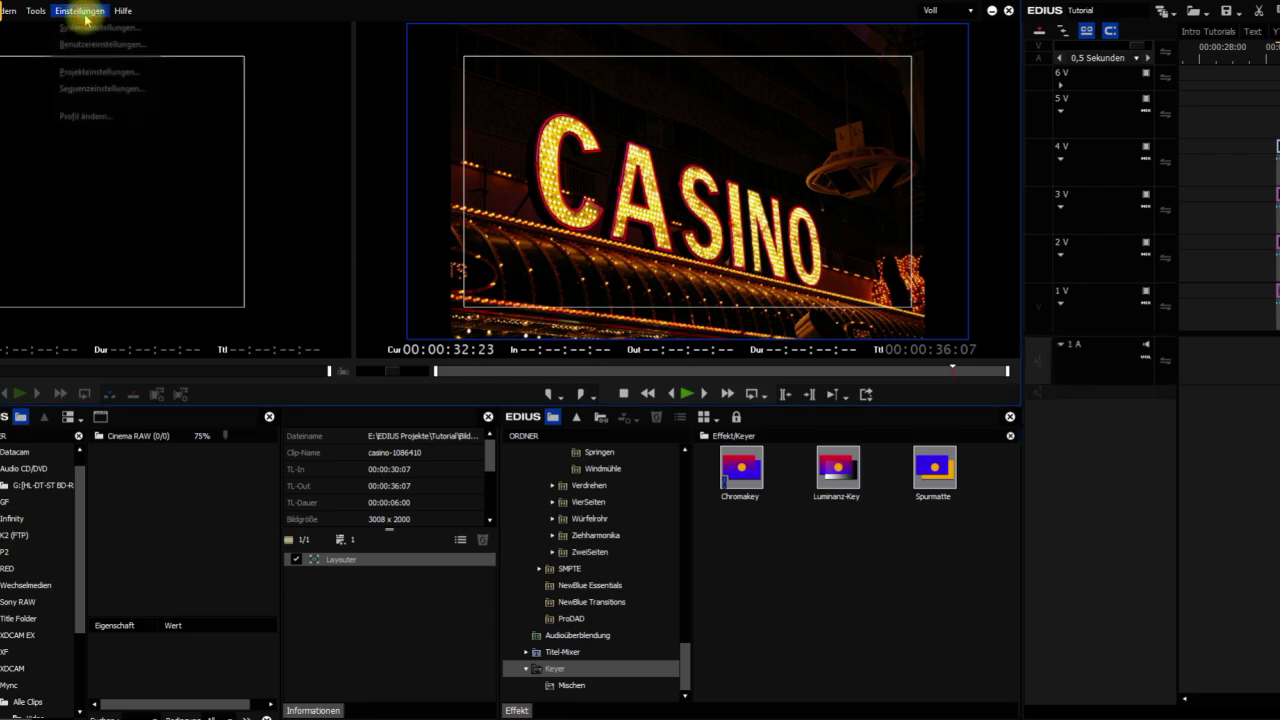
{"action": "left_click", "coordinate": [100, 73]}
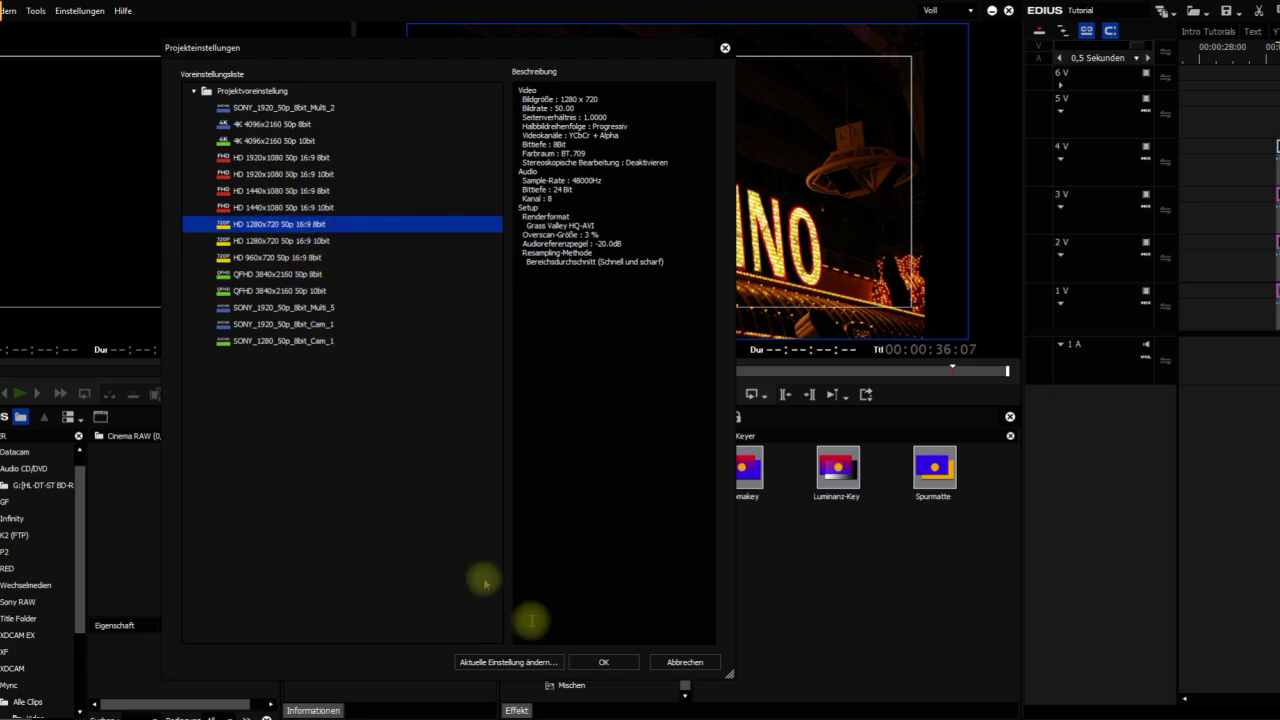
{"action": "left_click", "coordinate": [500, 661]}
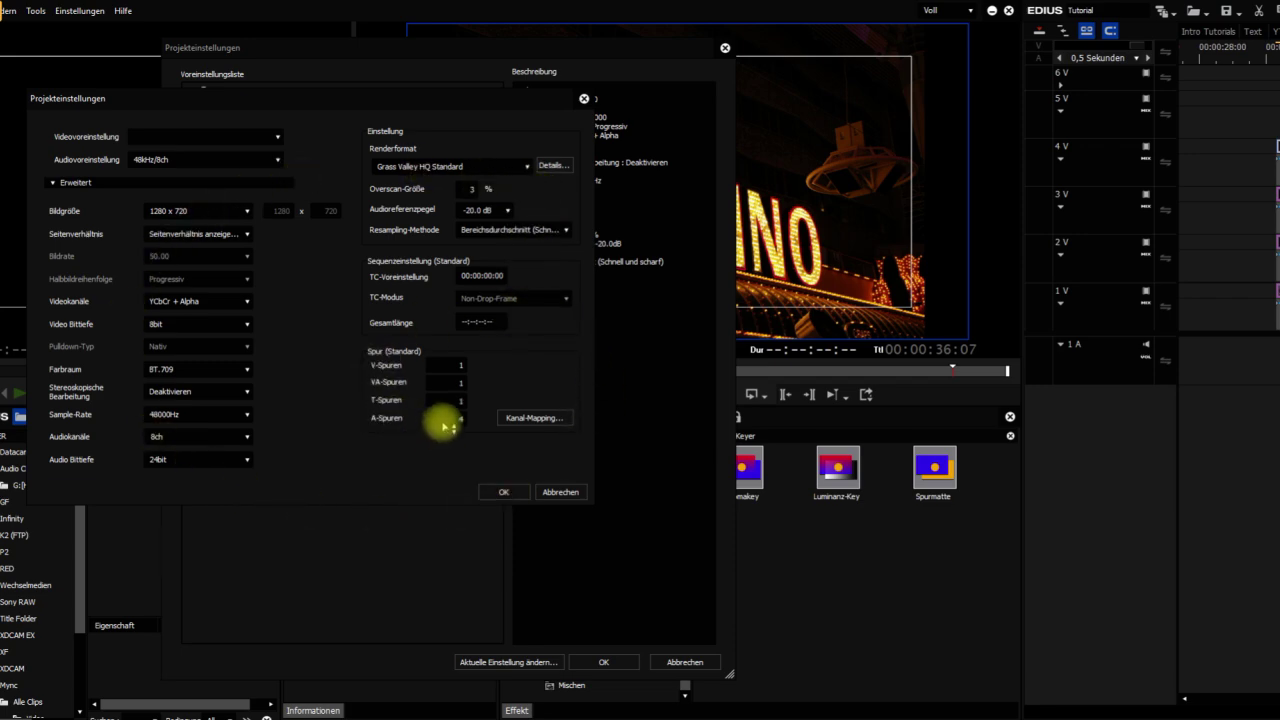
{"action": "left_click", "coordinate": [246, 214]}
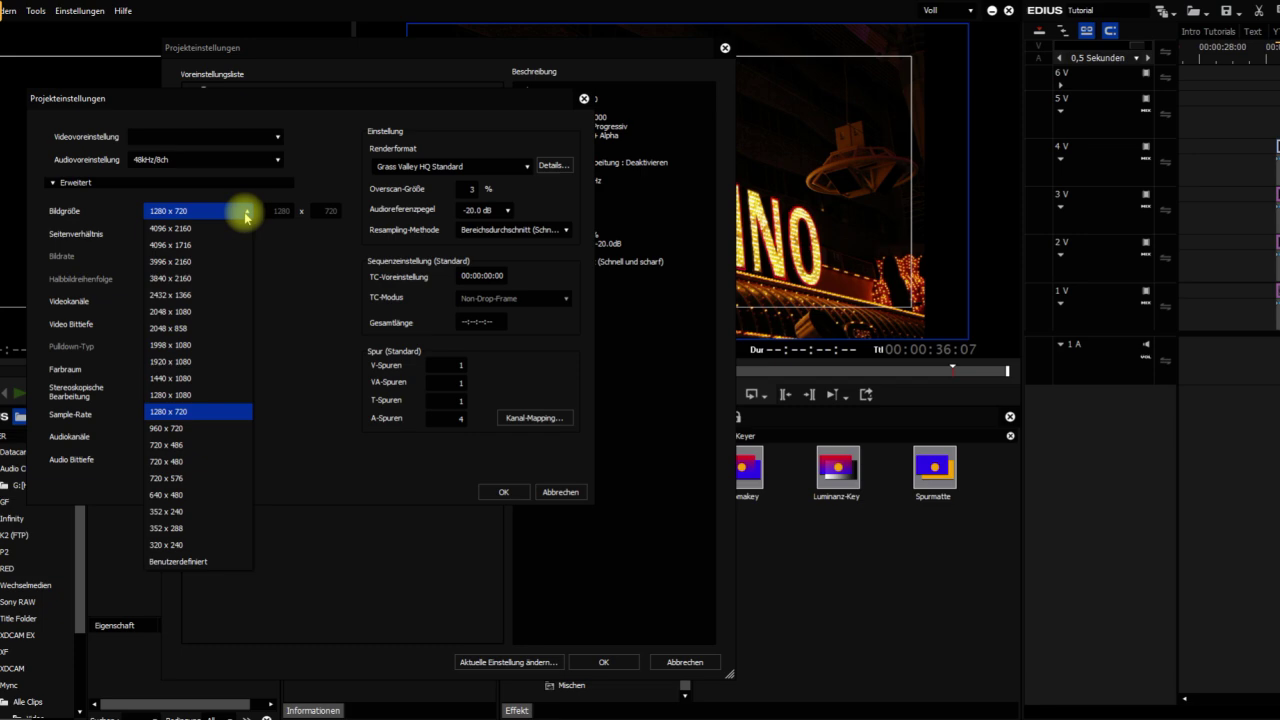
{"action": "left_click", "coordinate": [223, 564]}
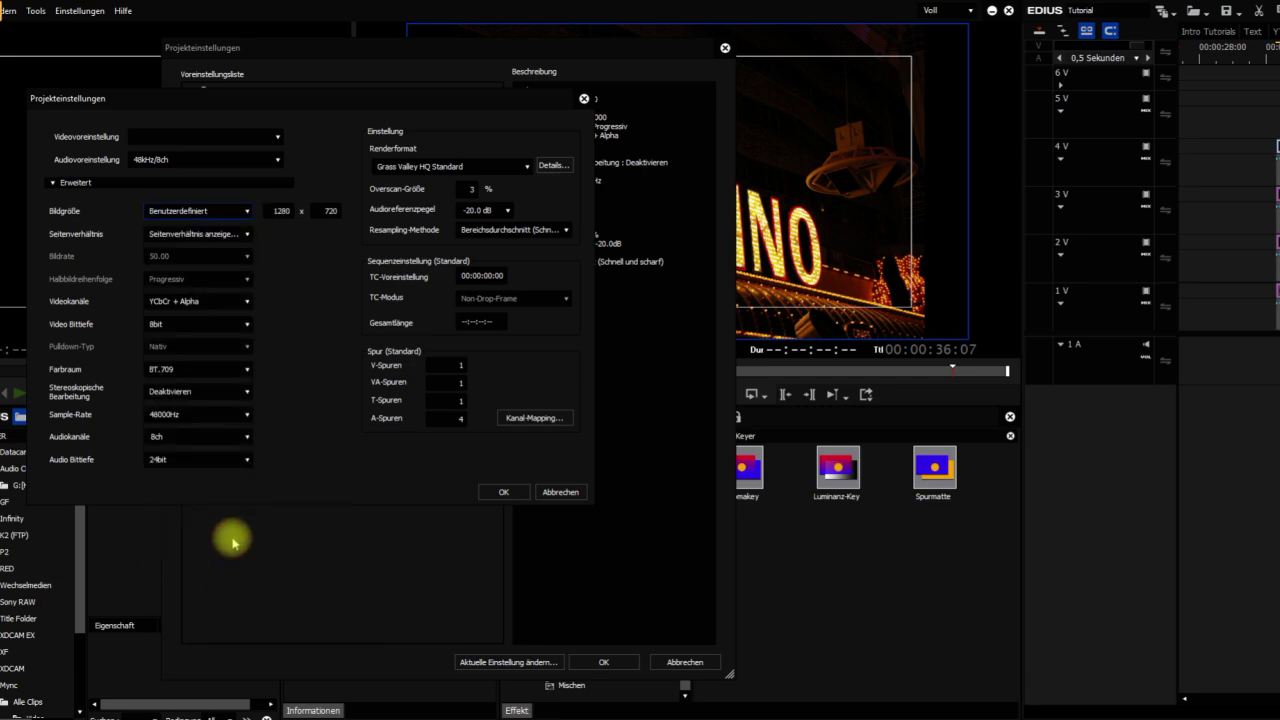
{"action": "left_click", "coordinate": [272, 211]}
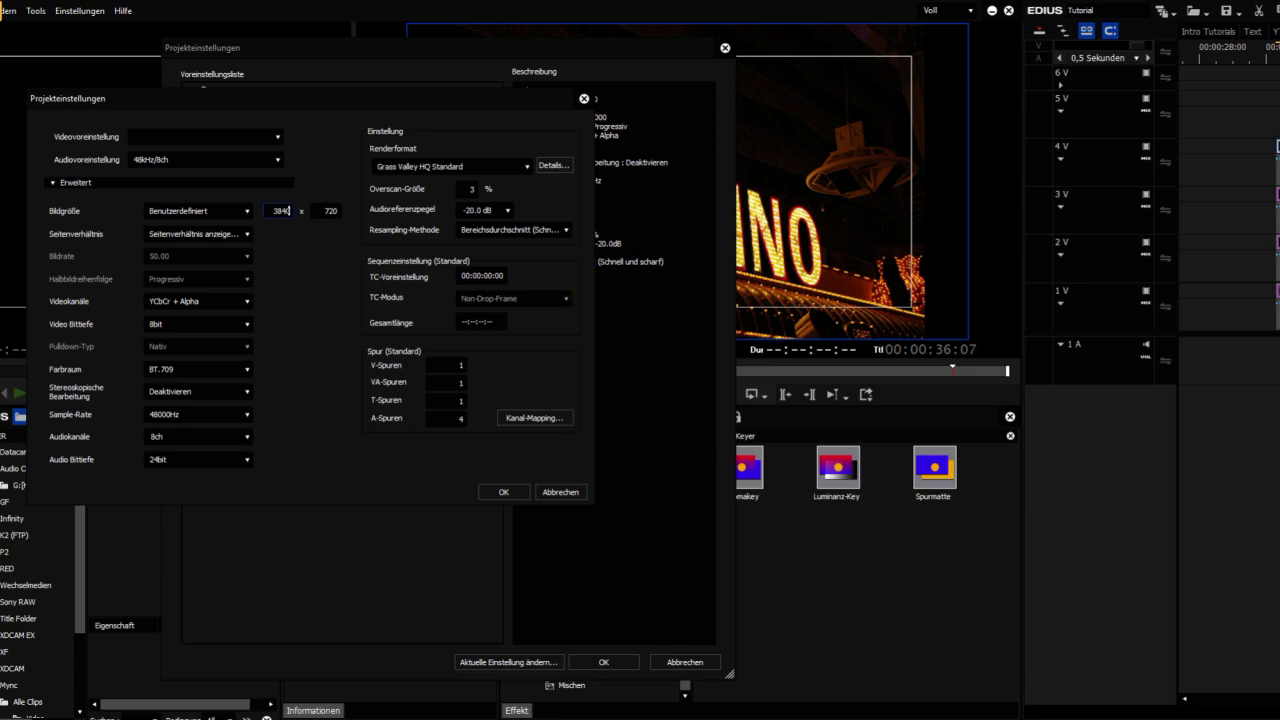
{"action": "double_click", "coordinate": [328, 212]}
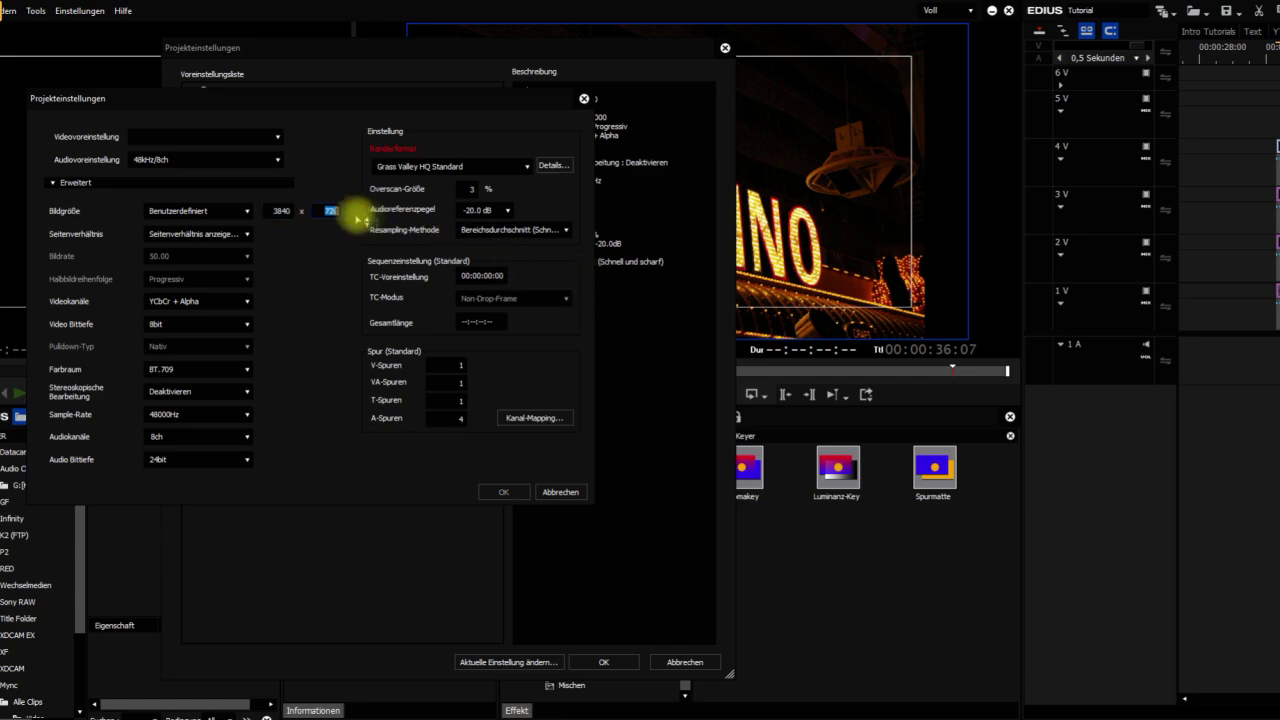
{"action": "type", "text": "2"}
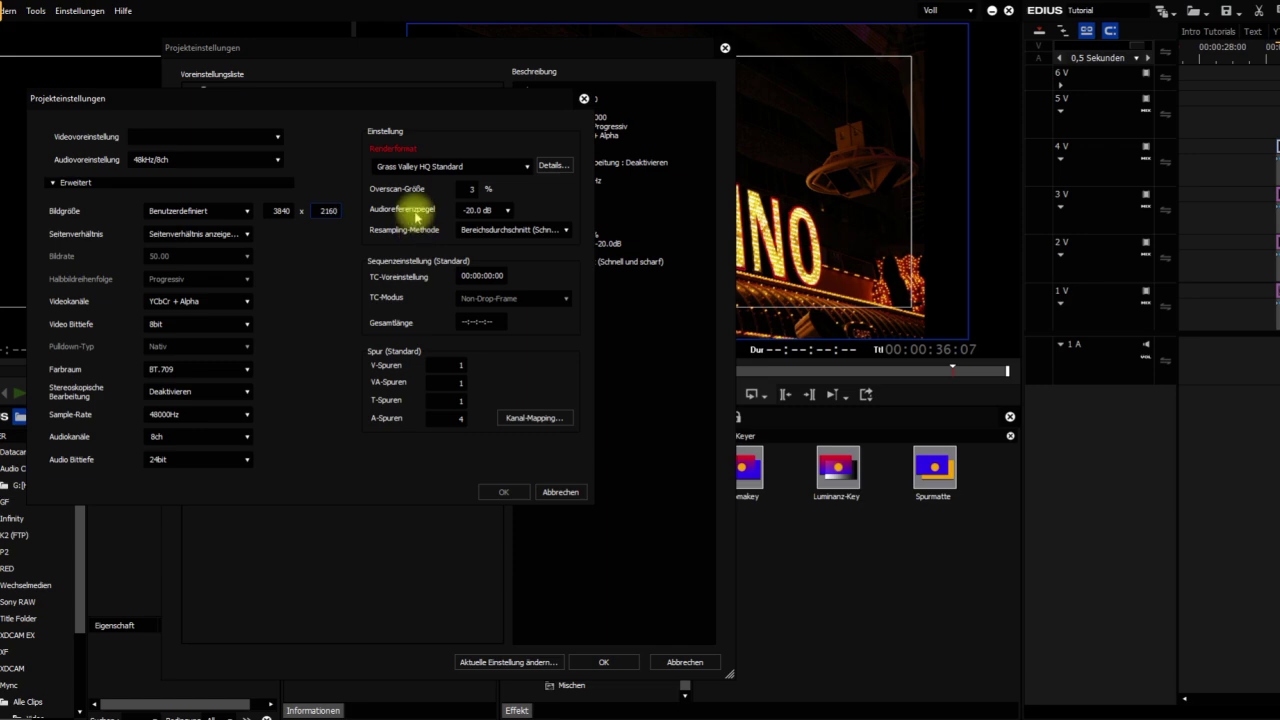
{"action": "left_click", "coordinate": [527, 167]}
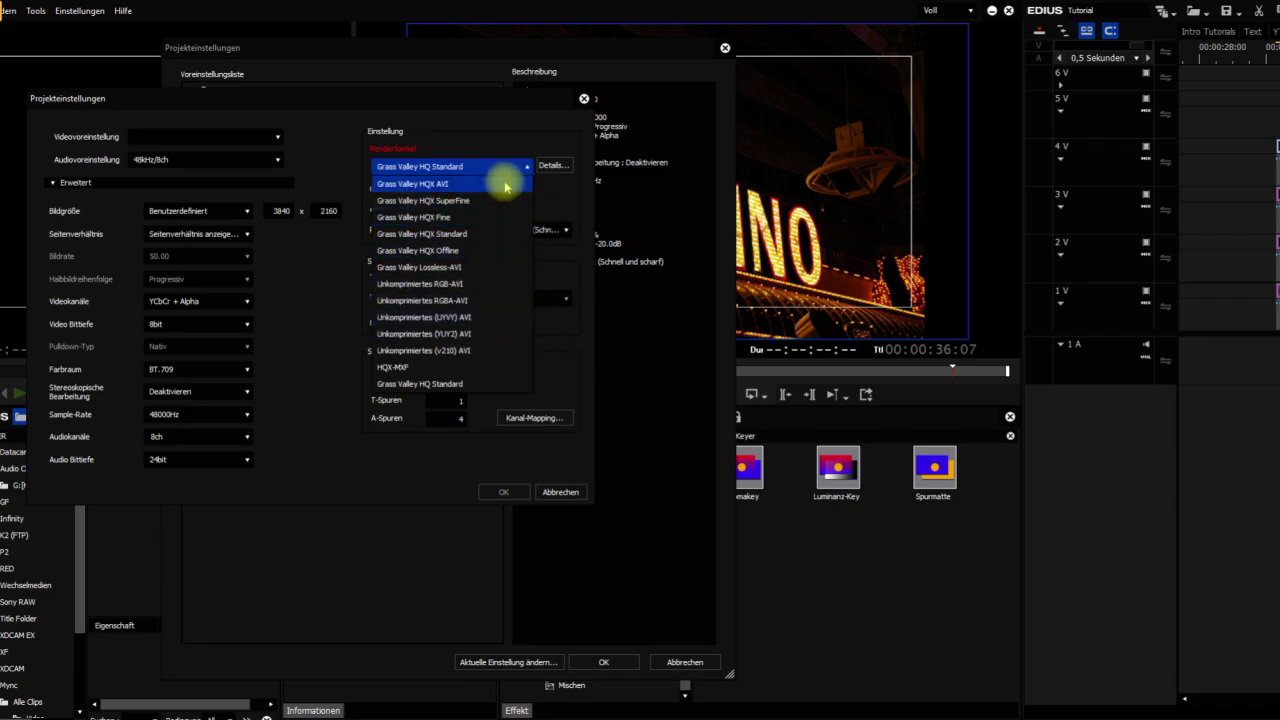
{"action": "left_click", "coordinate": [505, 185]}
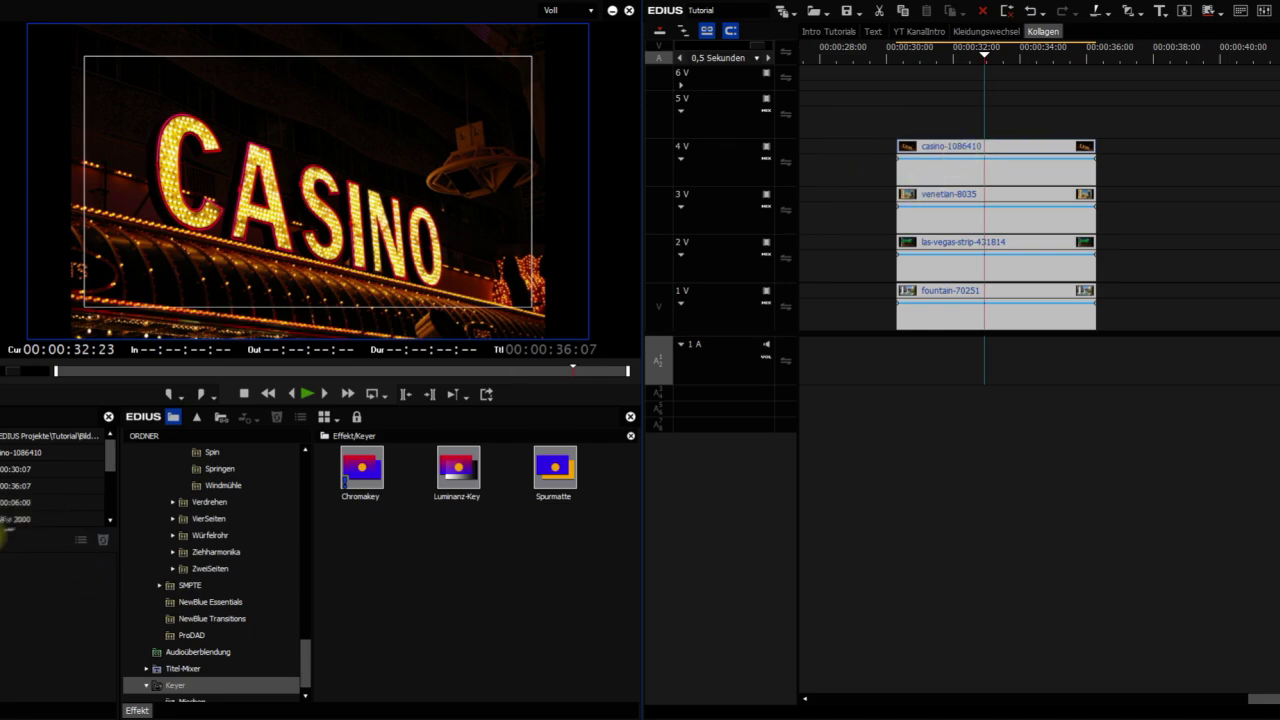
Step: Mute the video of tracks 1V, 2V and 3V so only the casino clip's track stays active
{"action": "left_click", "coordinate": [766, 290]}
{"action": "left_click", "coordinate": [766, 242]}
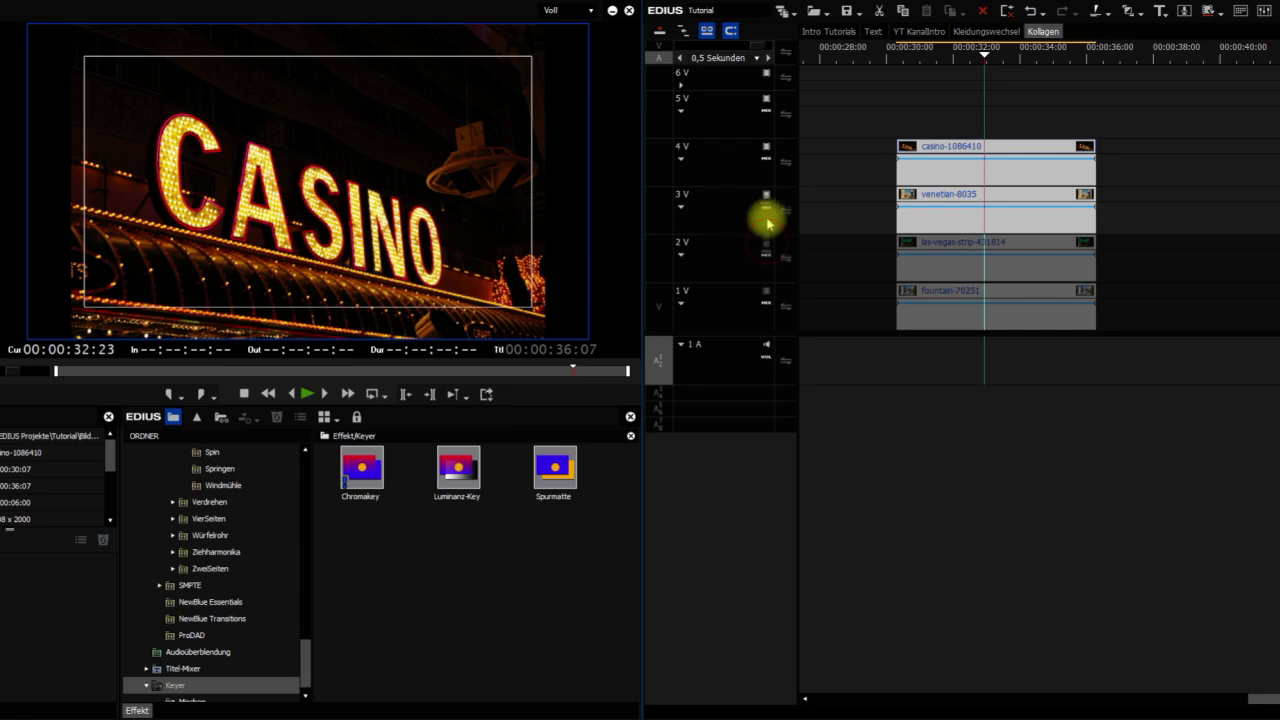
{"action": "left_click", "coordinate": [766, 194]}
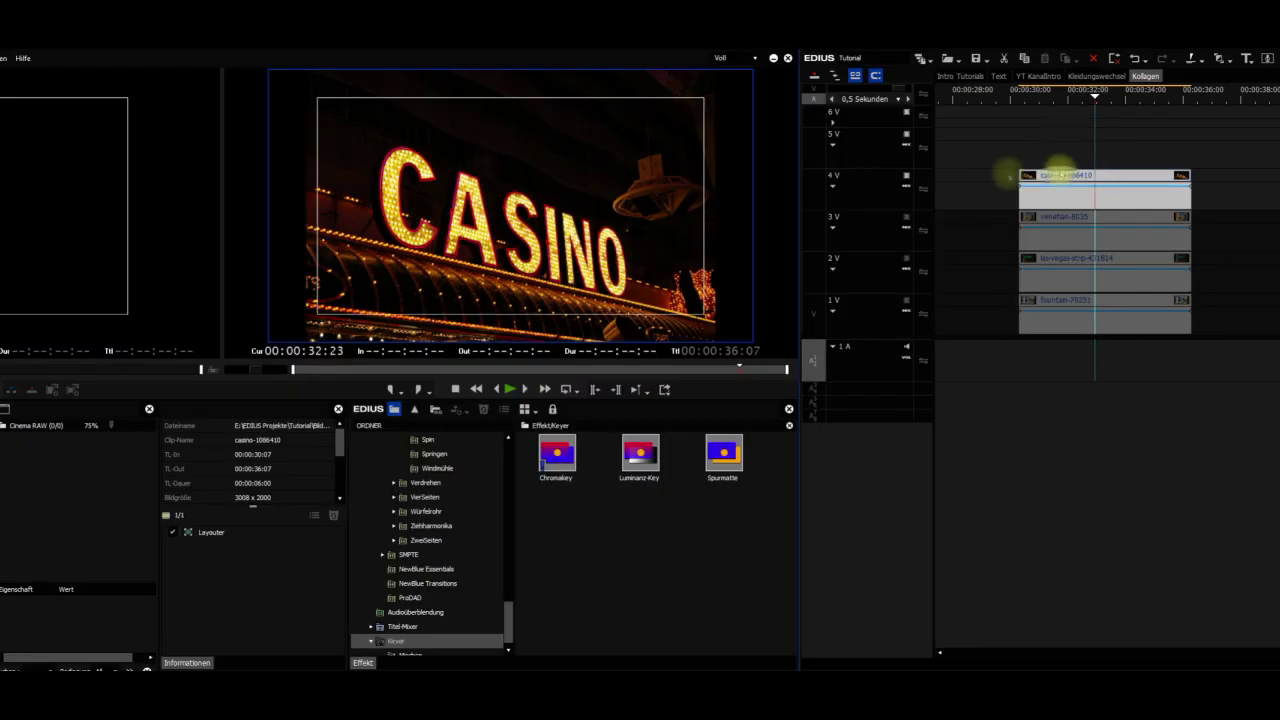
Step: In the casino clip's Layouter, scale the picture to about 64.9 % and fit it into the frame's upper-left quadrant
{"action": "left_click", "coordinate": [210, 532]}
{"action": "double_click", "coordinate": [213, 532]}
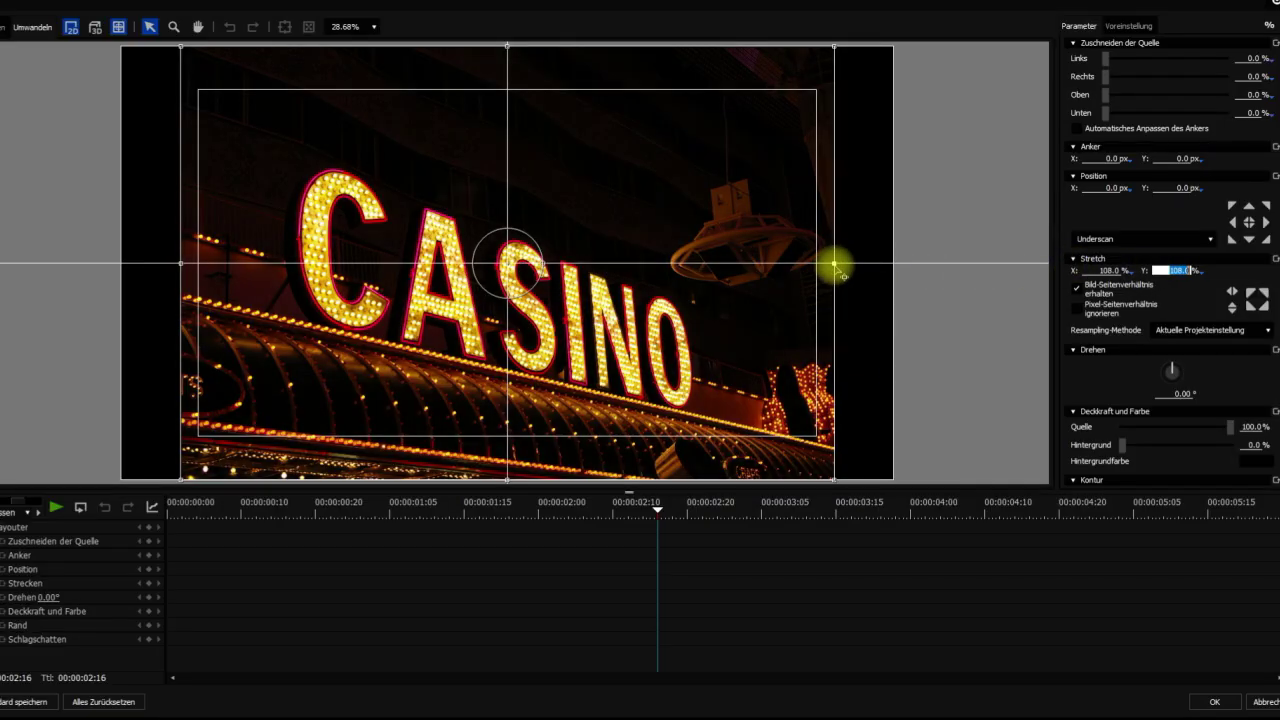
{"action": "left_click_drag", "start_coordinate": [834, 265], "coordinate": [727, 265]}
{"action": "left_click_drag", "start_coordinate": [420, 262], "coordinate": [157, 314]}
{"action": "left_click_drag", "start_coordinate": [55, 290], "coordinate": [91, 283]}
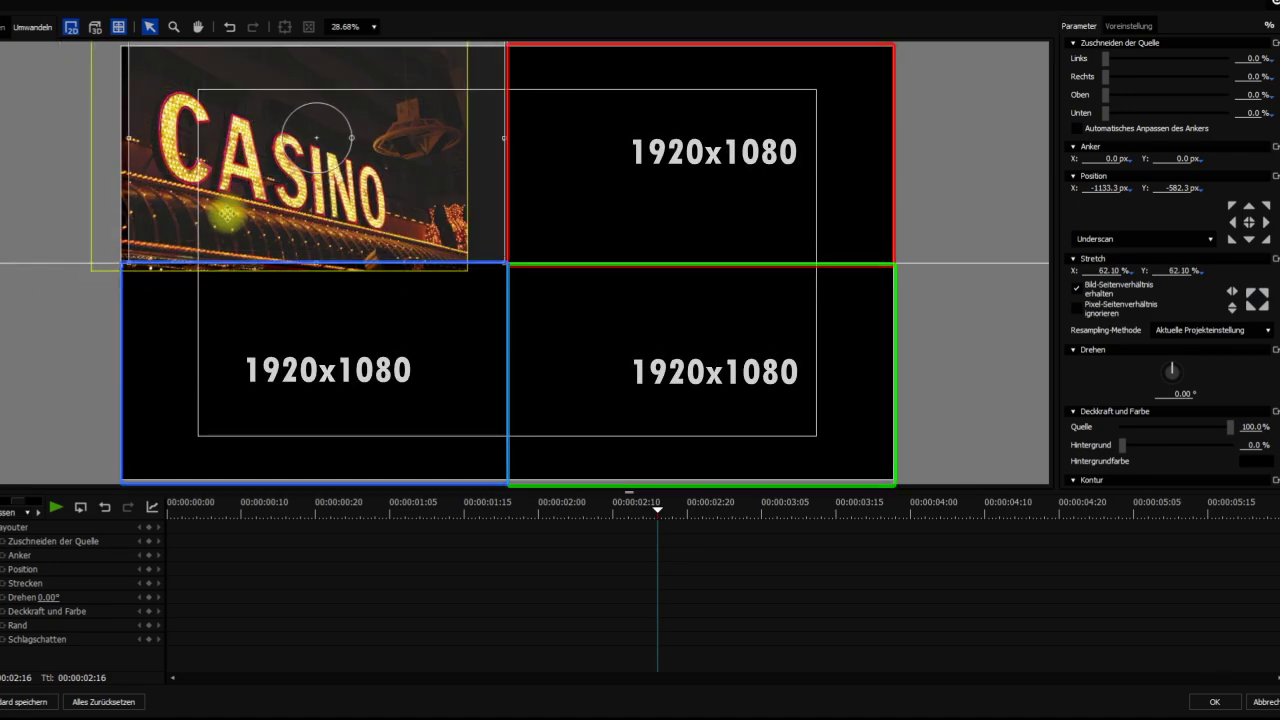
{"action": "left_click", "coordinate": [232, 211]}
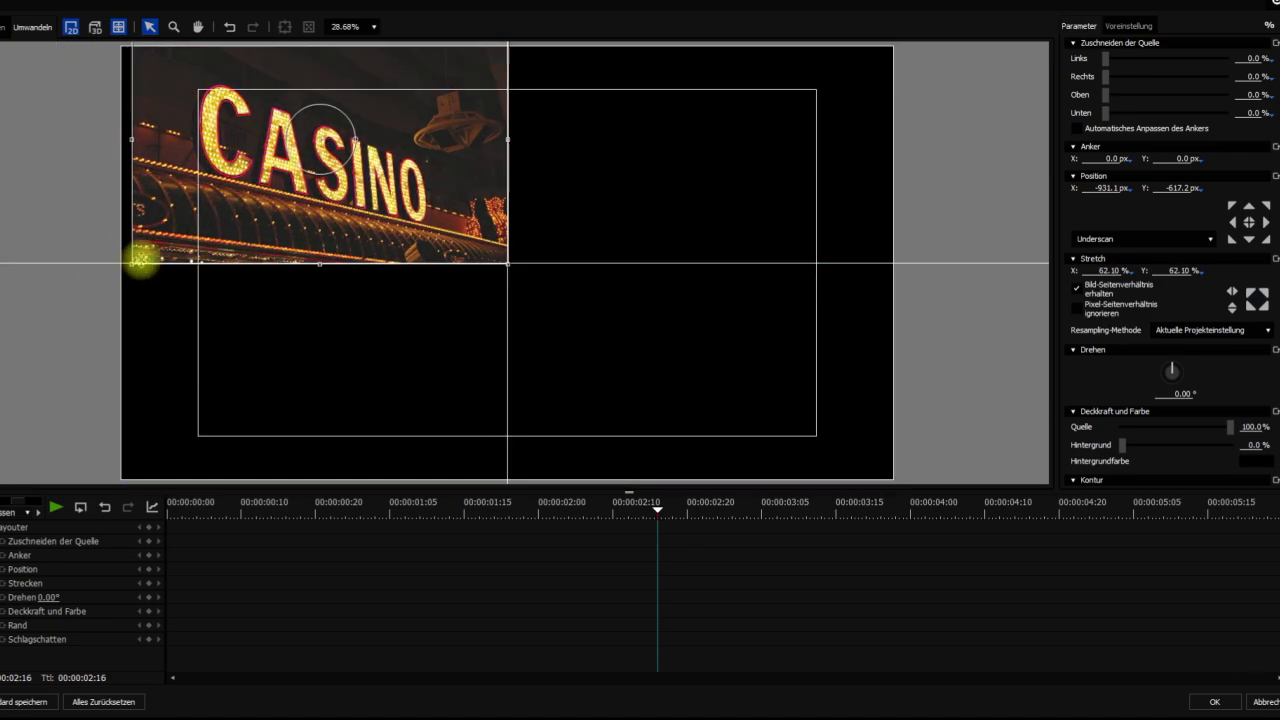
{"action": "left_click_drag", "start_coordinate": [131, 140], "coordinate": [113, 134]}
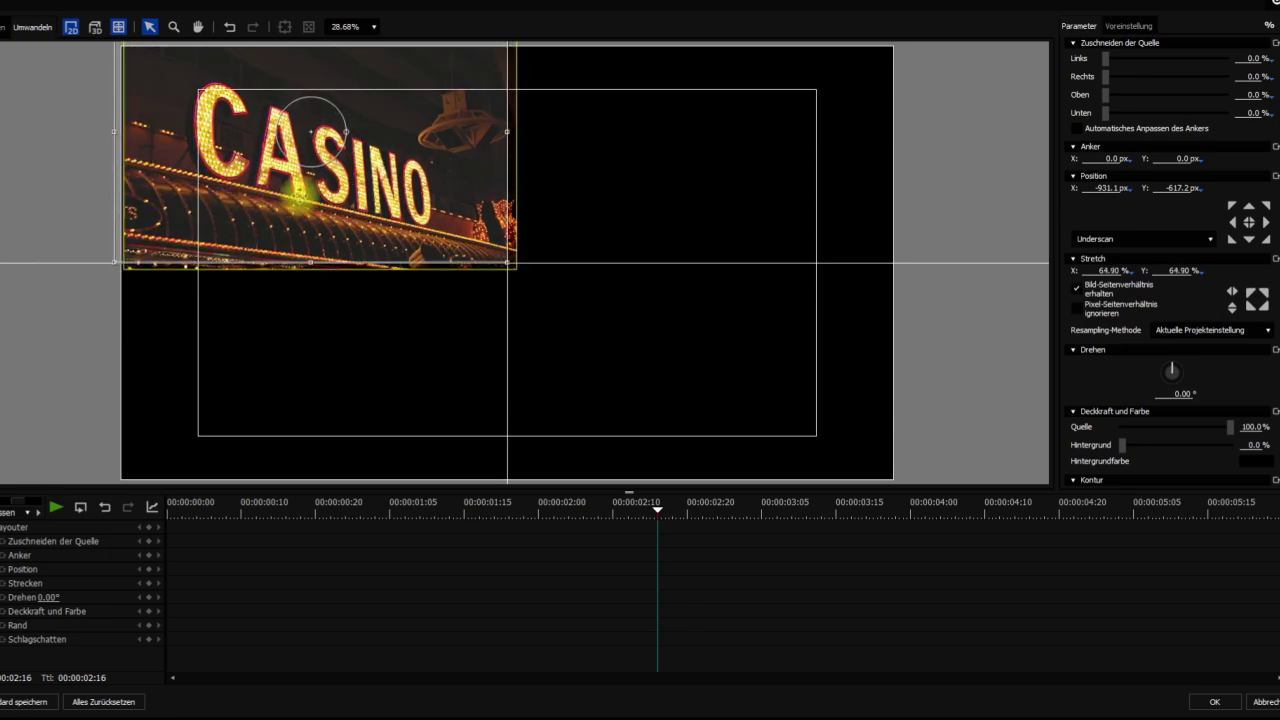
{"action": "left_click_drag", "start_coordinate": [312, 160], "coordinate": [303, 154]}
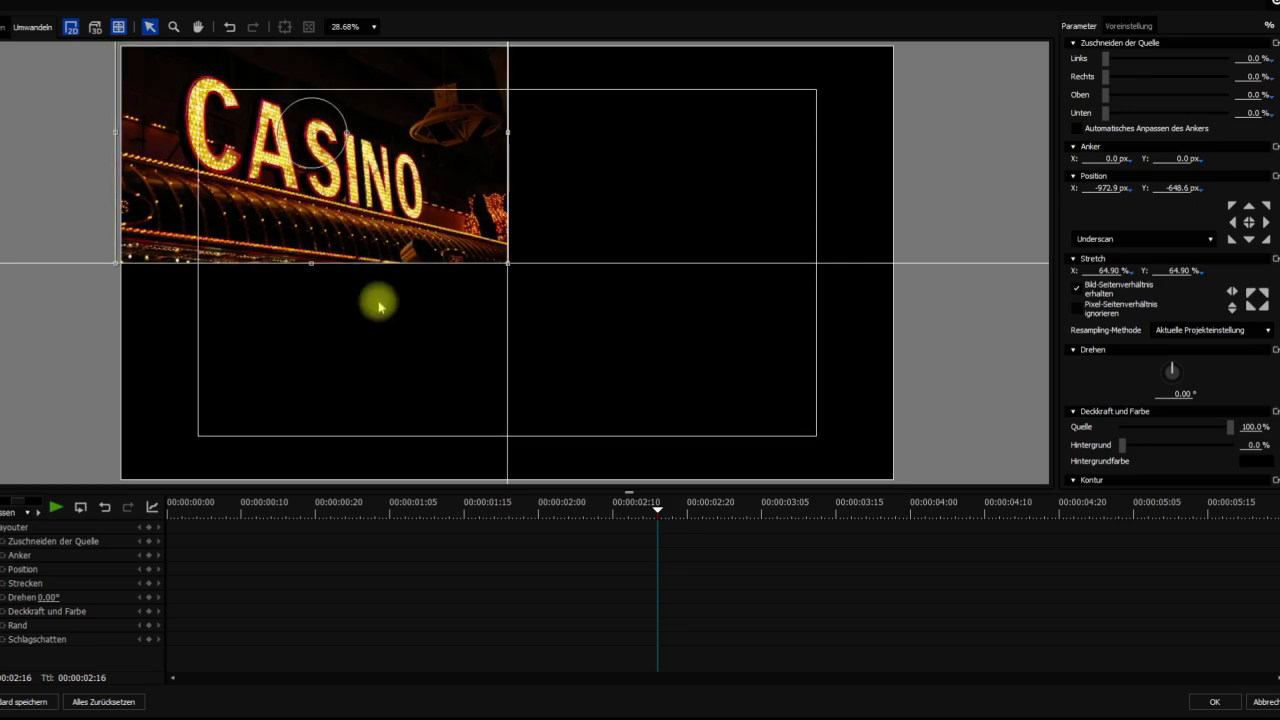
{"action": "left_click", "coordinate": [1214, 702]}
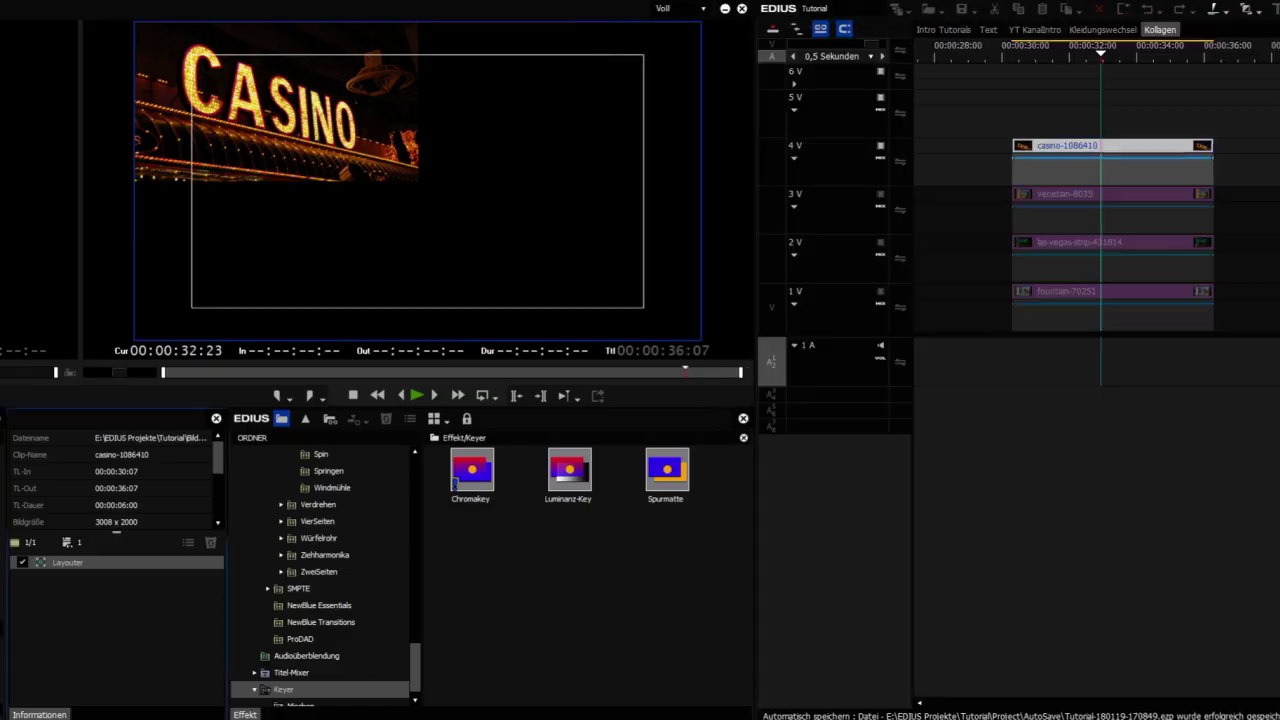
Step: Unmute track 3V and use the Layouter to scale and position the venetian clip in the frame's upper-right quadrant
{"action": "left_click", "coordinate": [880, 195]}
{"action": "left_click", "coordinate": [1057, 194]}
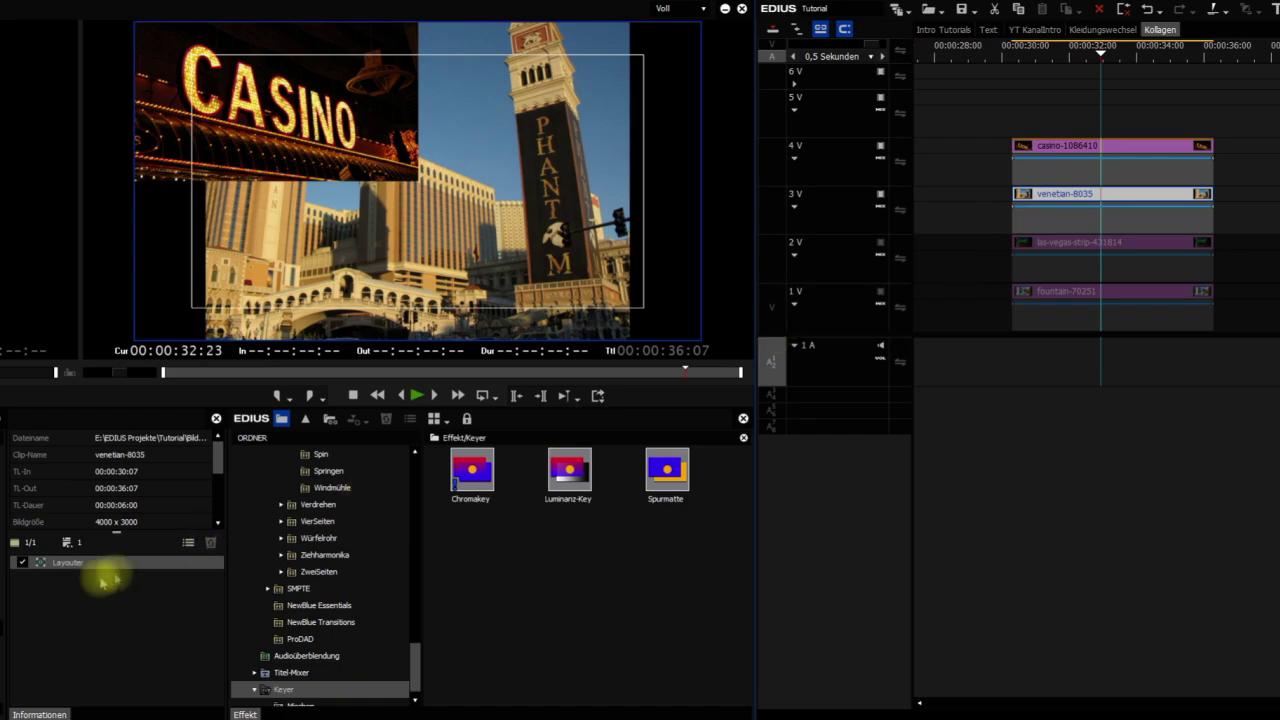
{"action": "left_click", "coordinate": [80, 563]}
{"action": "double_click", "coordinate": [80, 563]}
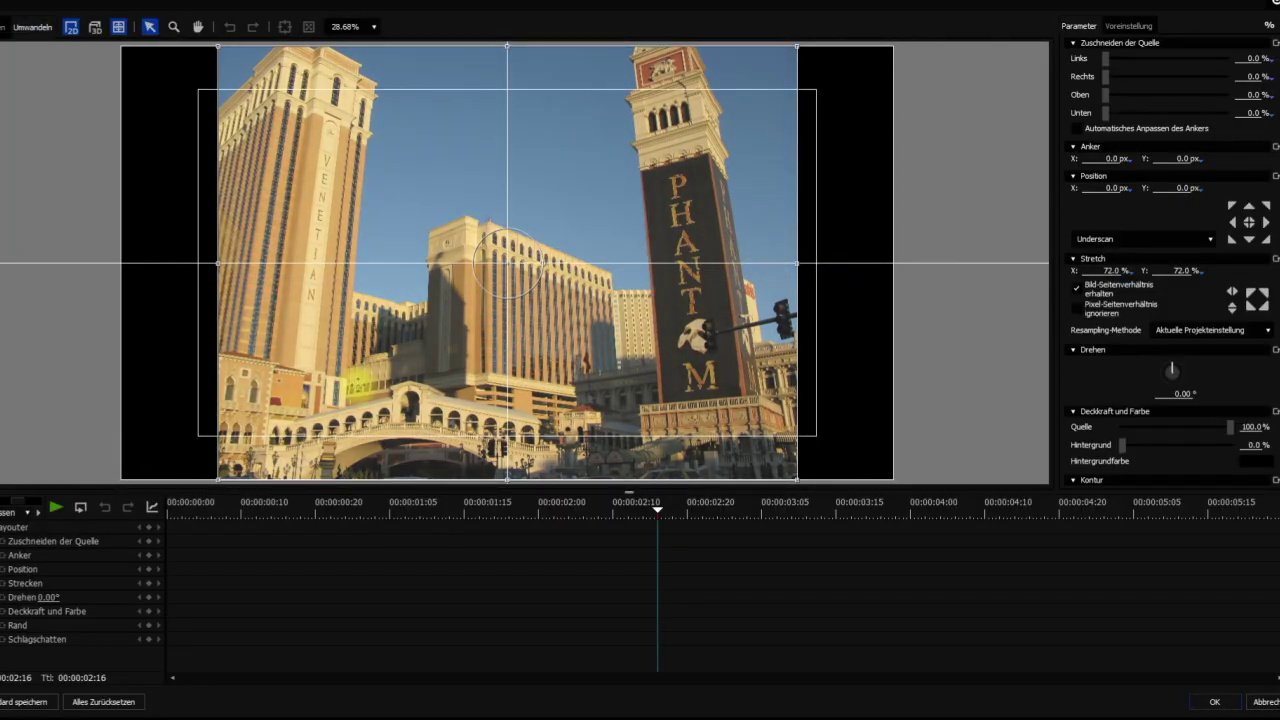
{"action": "left_click_drag", "start_coordinate": [224, 480], "coordinate": [318, 404]}
{"action": "left_click_drag", "start_coordinate": [418, 368], "coordinate": [607, 298]}
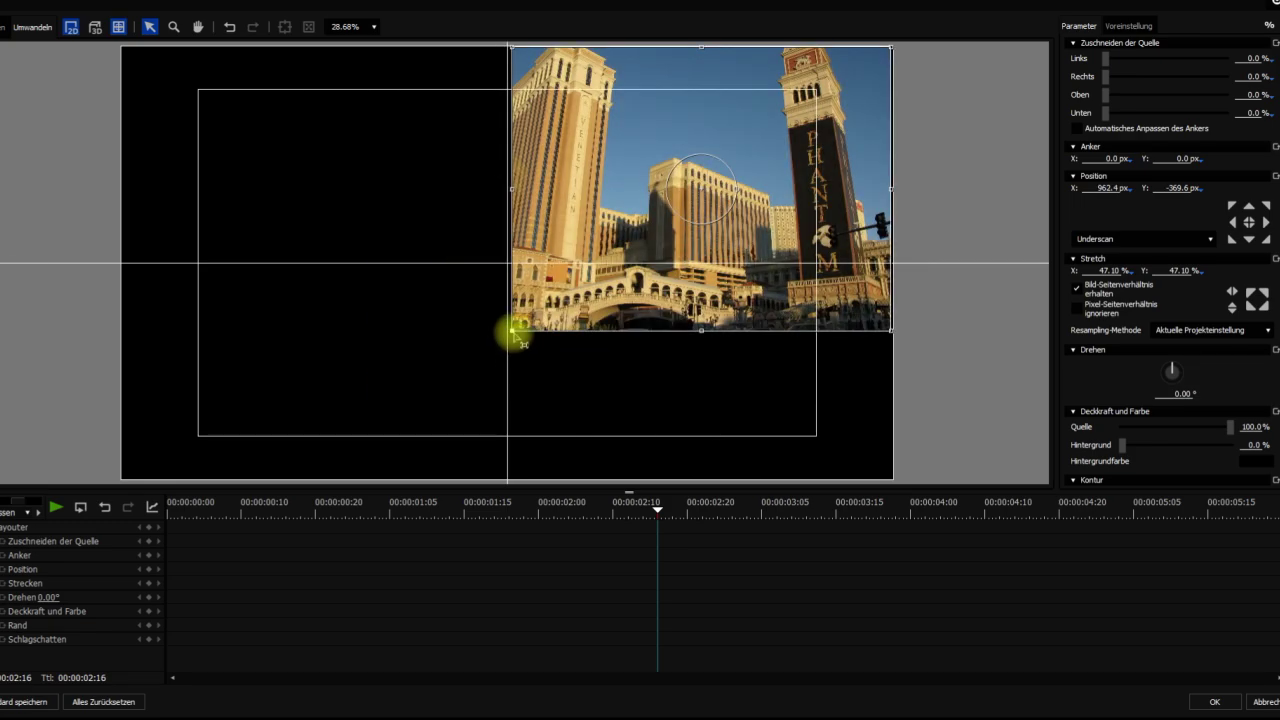
{"action": "left_click_drag", "start_coordinate": [512, 330], "coordinate": [590, 298]}
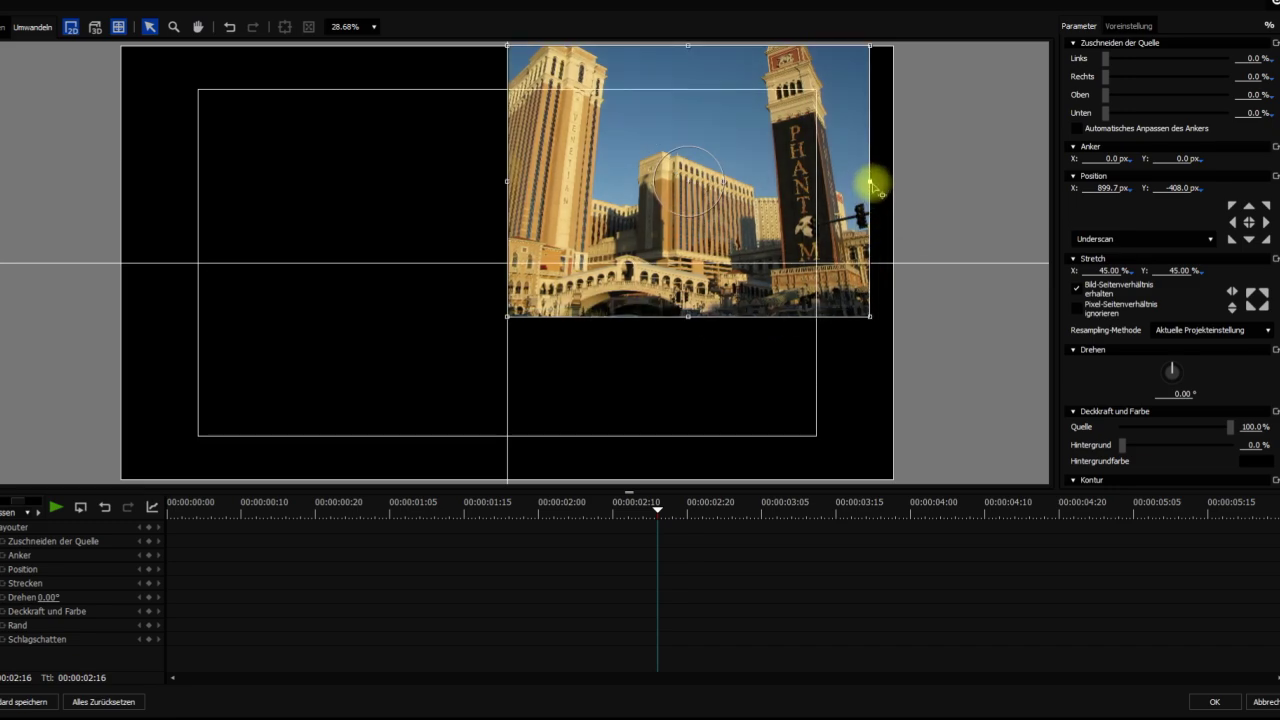
{"action": "left_click_drag", "start_coordinate": [870, 182], "coordinate": [894, 183]}
{"action": "left_click_drag", "start_coordinate": [818, 196], "coordinate": [848, 210]}
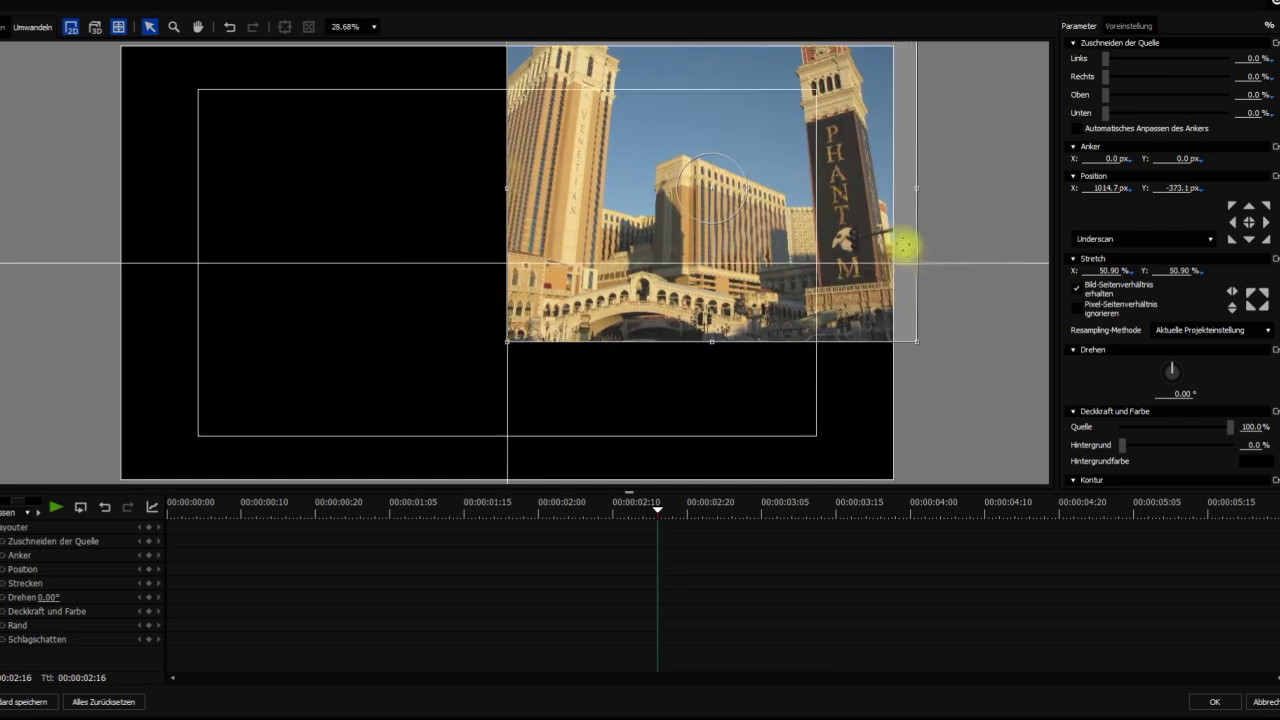
{"action": "left_click_drag", "start_coordinate": [918, 342], "coordinate": [808, 240]}
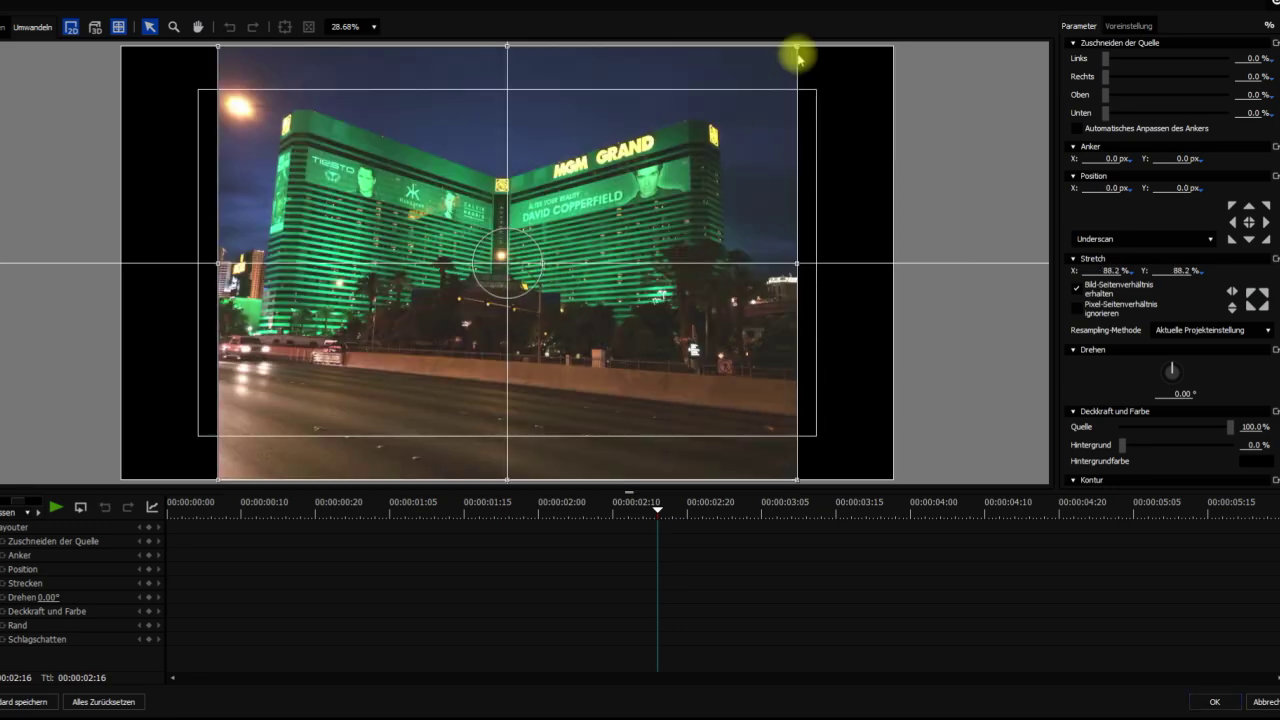
Step: Scale the las-vegas-strip picture to about 59.8 % and fit it into the frame's lower-left quadrant, then apply the layout
{"action": "left_click_drag", "start_coordinate": [797, 49], "coordinate": [431, 263]}
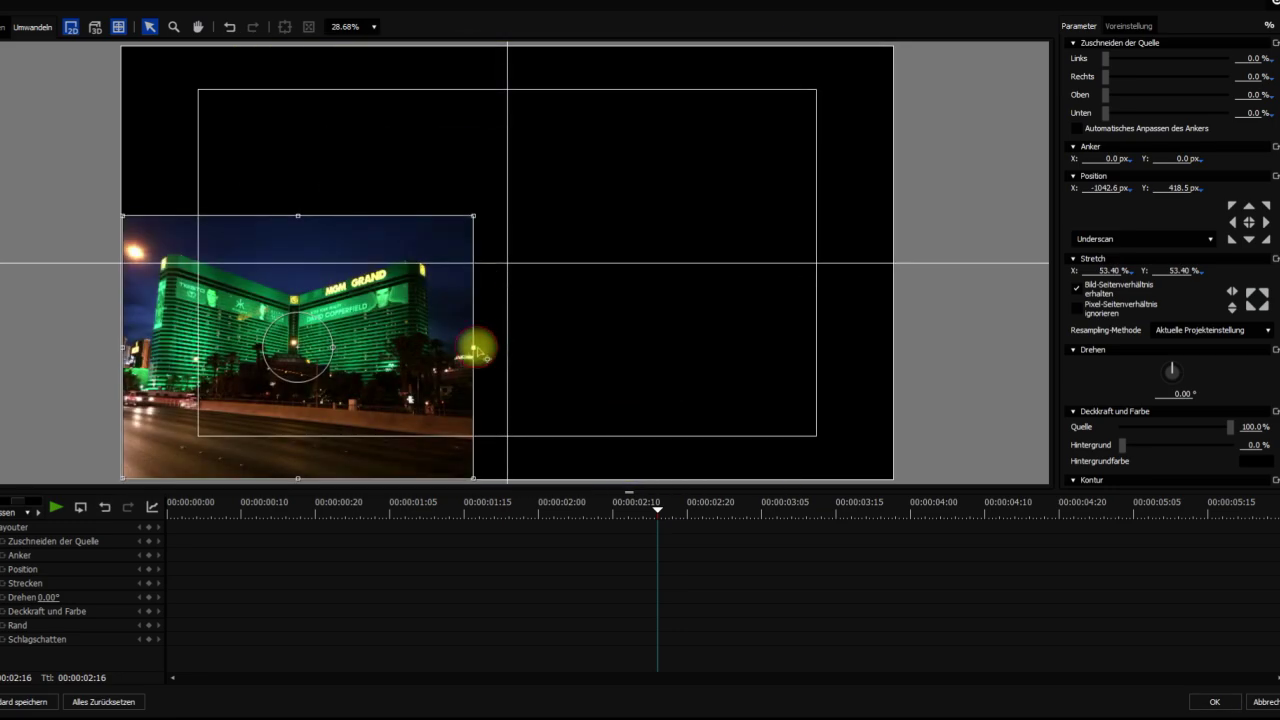
{"action": "scroll", "coordinate": [443, 331], "scroll_direction": "up", "scroll_amount": 2}
{"action": "left_click_drag", "start_coordinate": [451, 335], "coordinate": [443, 391]}
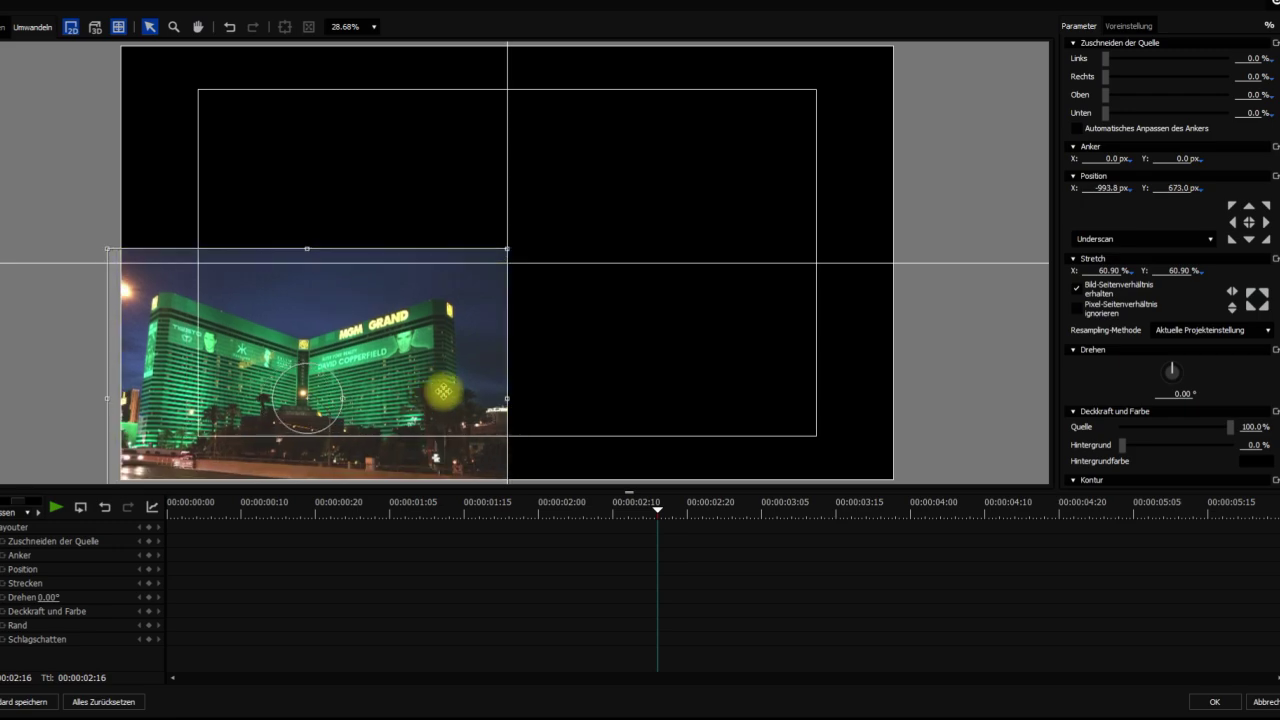
{"action": "left_click_drag", "start_coordinate": [108, 399], "coordinate": [116, 398]}
{"action": "left_click_drag", "start_coordinate": [231, 398], "coordinate": [231, 401]}
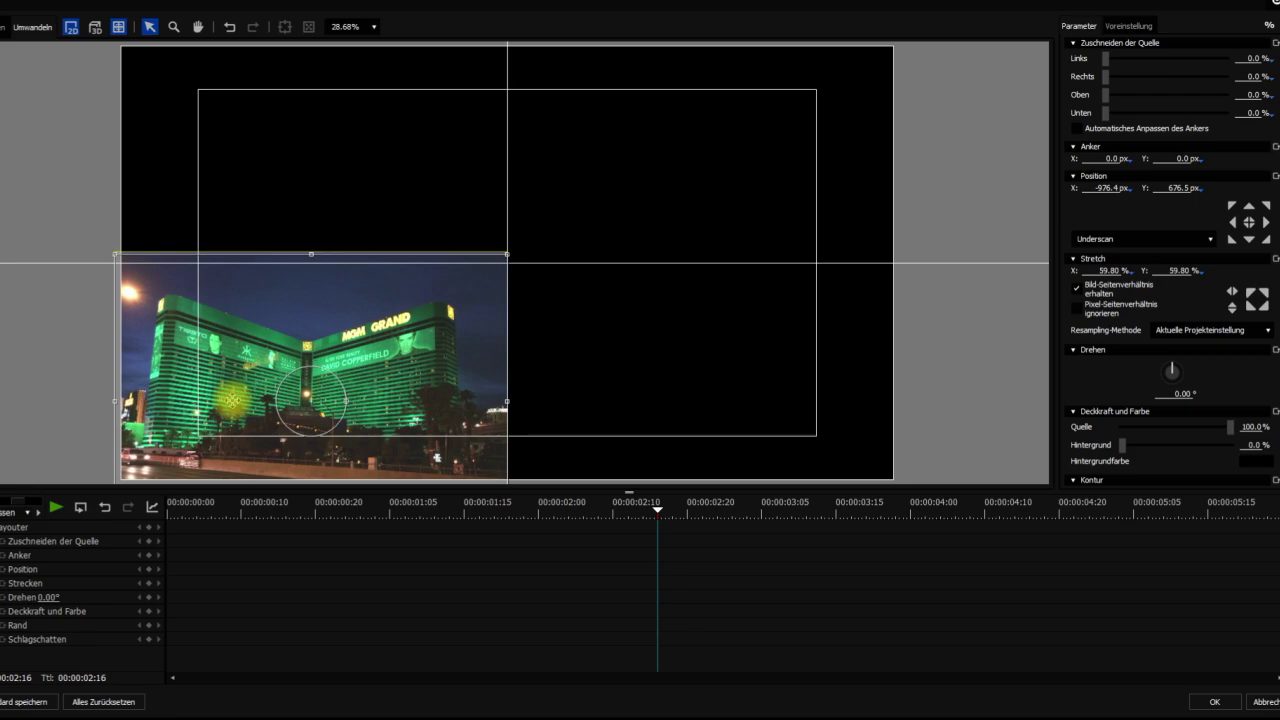
{"action": "left_click", "coordinate": [1216, 703]}
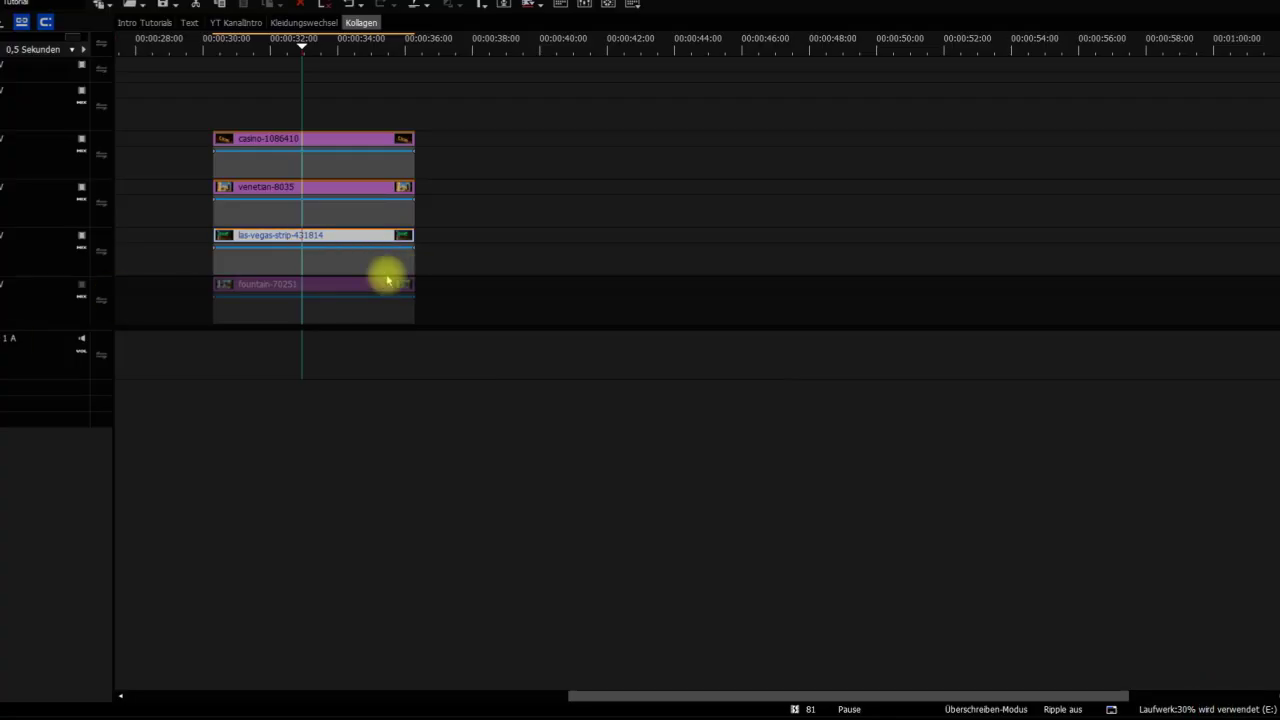
Step: In the fountain clip's Layouter, scale the picture to about 45.2 % and place it in the frame's lower-right quadrant
{"action": "left_click", "coordinate": [280, 284]}
{"action": "key", "text": "Return"}
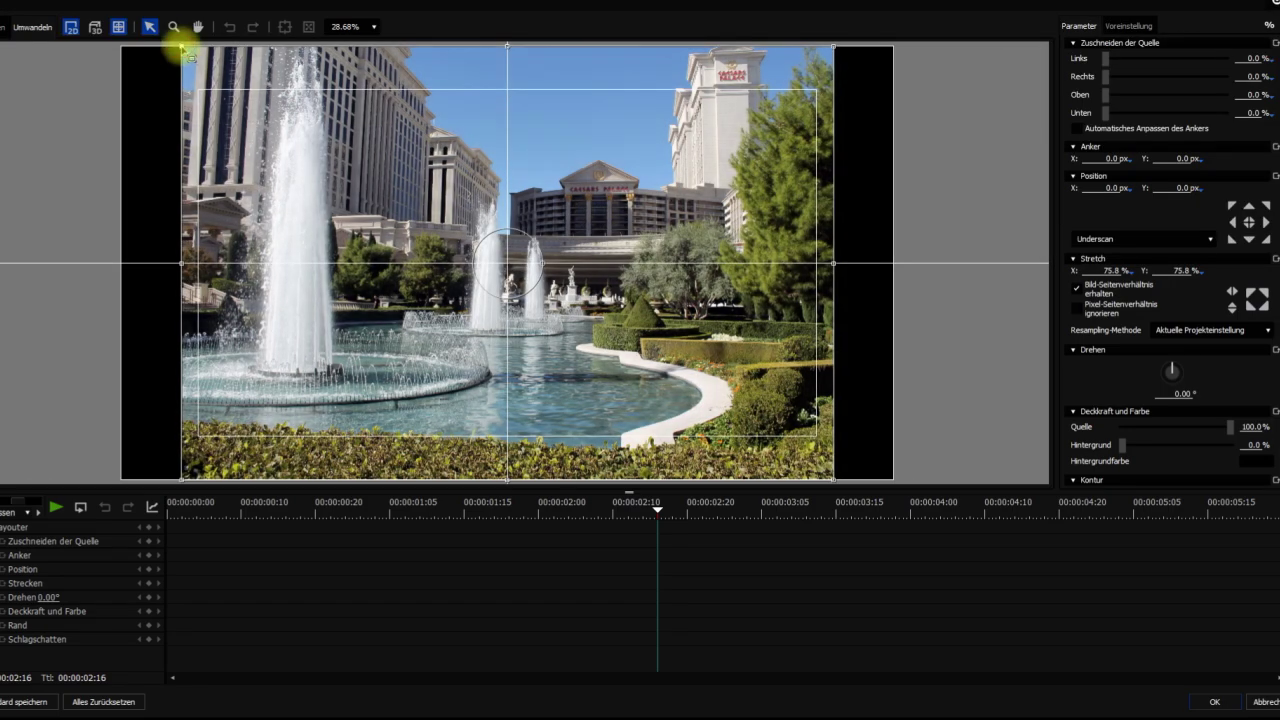
{"action": "scroll", "coordinate": [600, 266], "scroll_direction": "down", "scroll_amount": 5}
{"action": "left_click_drag", "start_coordinate": [648, 274], "coordinate": [842, 381]}
{"action": "scroll", "coordinate": [838, 378], "scroll_direction": "up", "scroll_amount": 2}
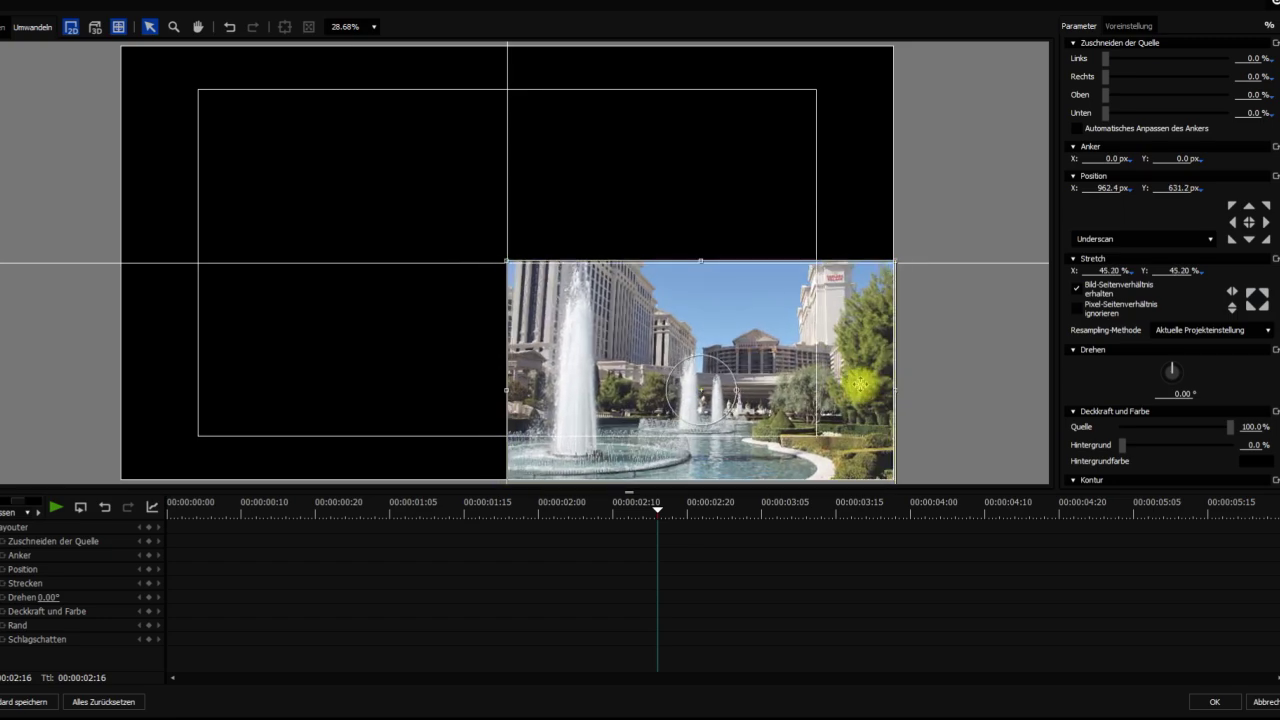
{"action": "left_click", "coordinate": [1212, 700]}
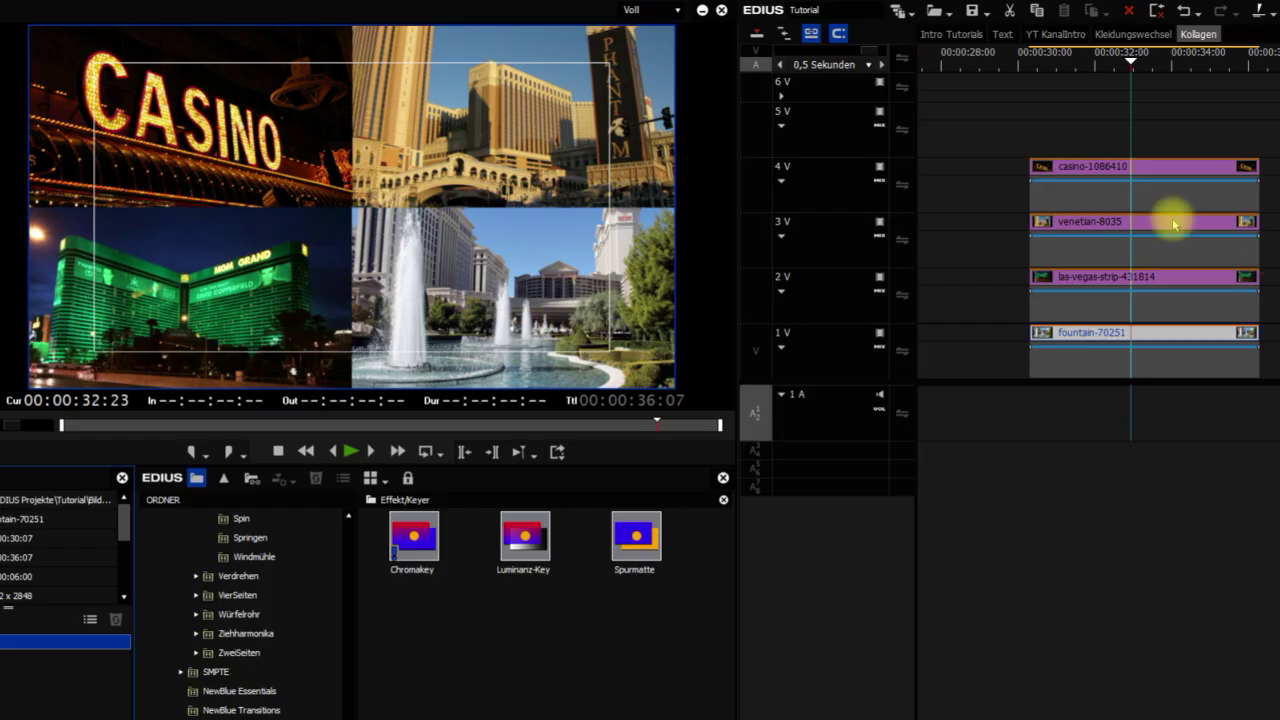
Step: Delete all four collage clips from tracks 1V to 4V of the Kollagen sequence
{"action": "left_click", "coordinate": [206, 157]}
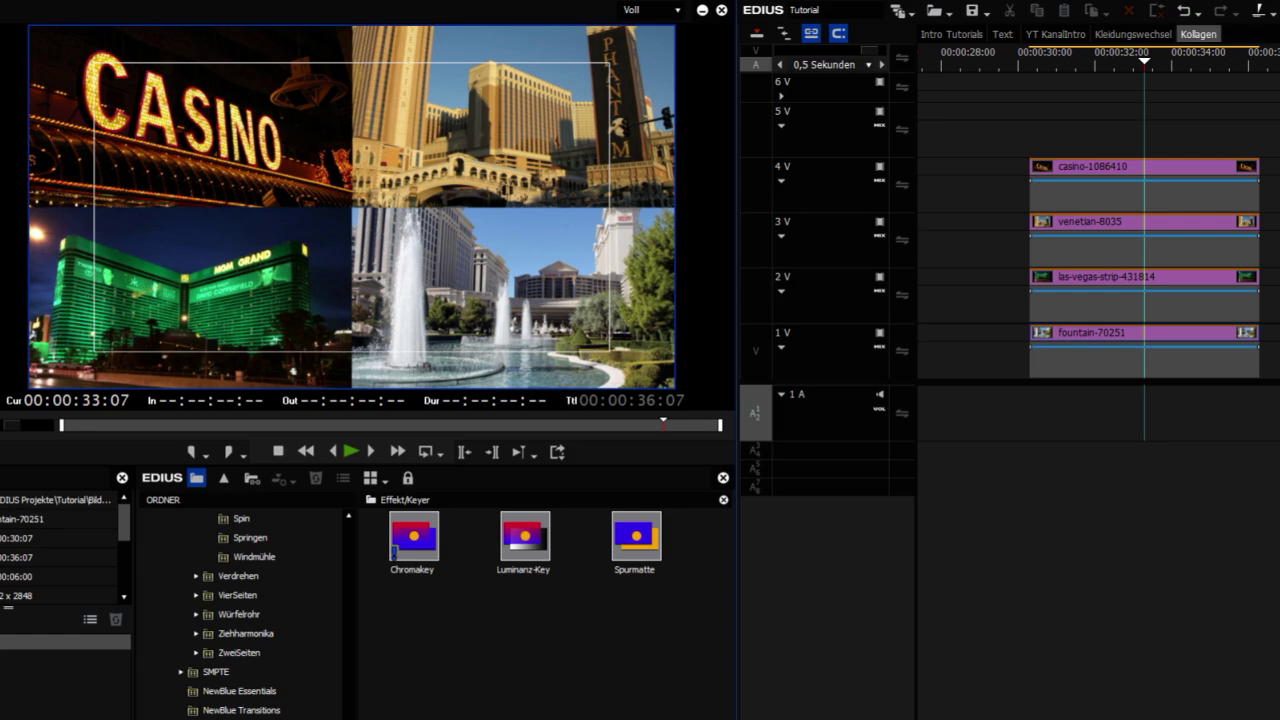
{"action": "left_click_drag", "start_coordinate": [1270, 140], "coordinate": [1171, 357]}
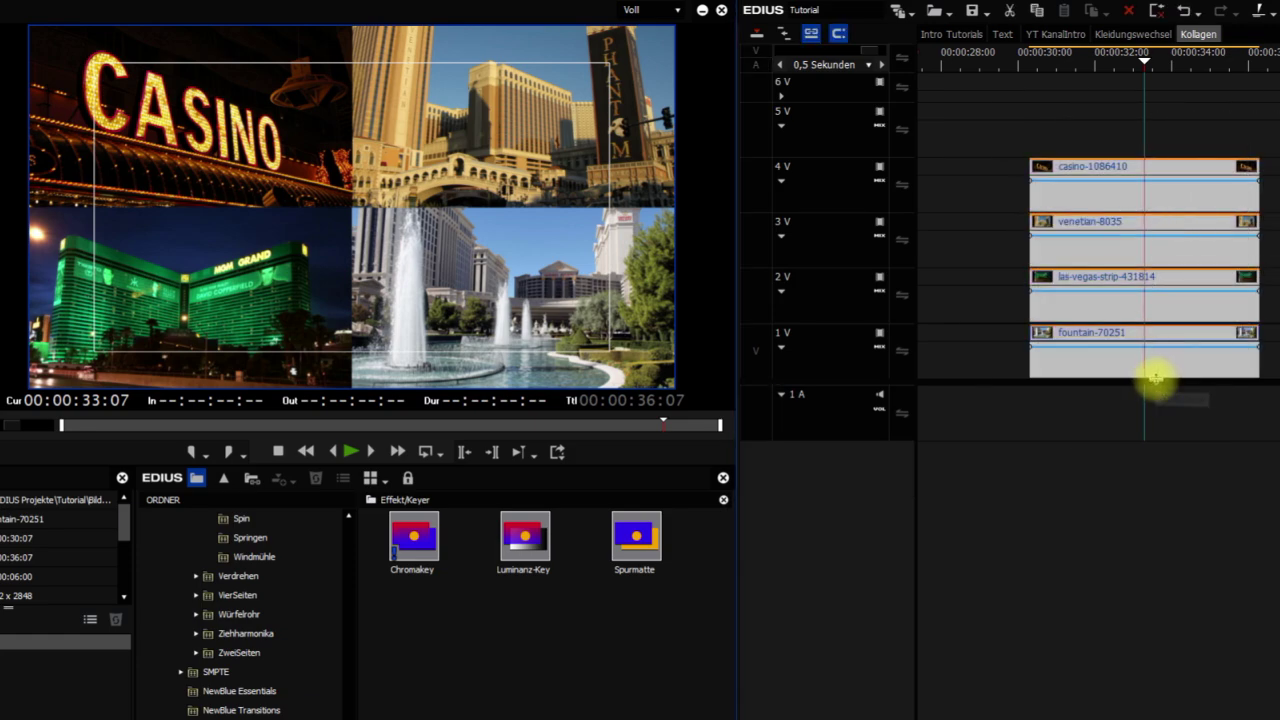
{"action": "key", "text": "Delete"}
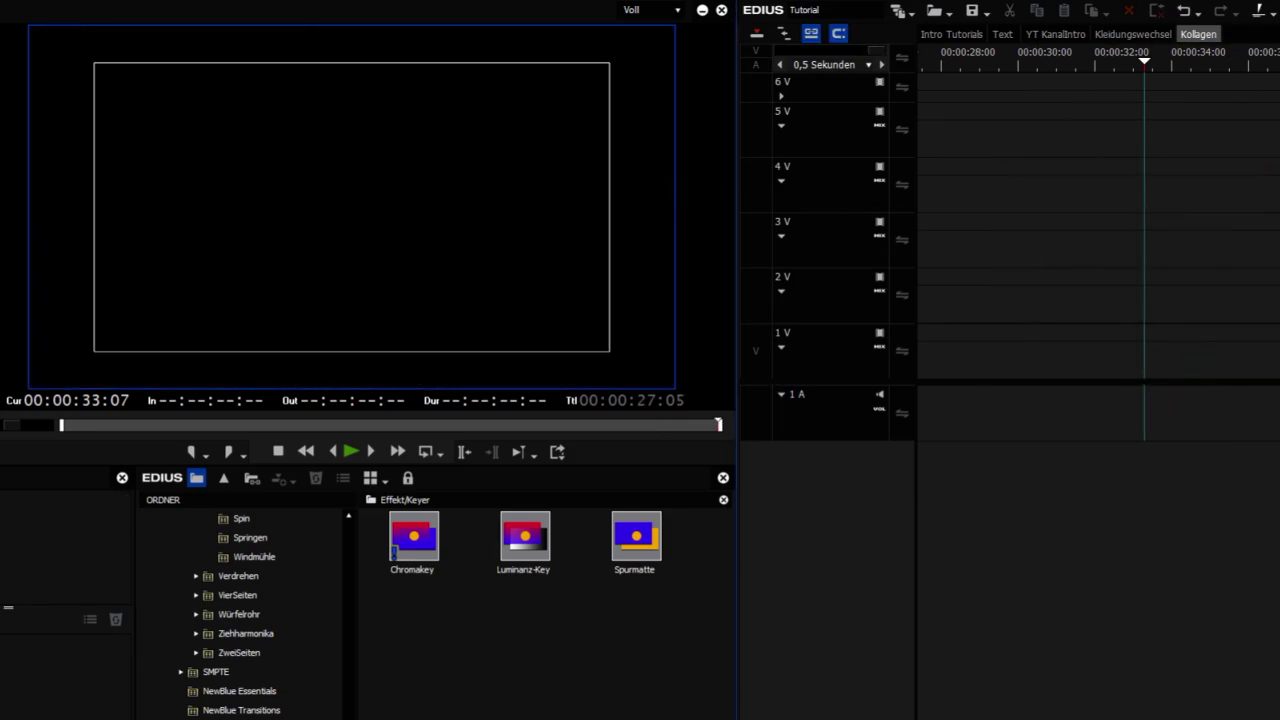
Step: Change the frame size in the current project settings to 1280 x 720
{"action": "left_click", "coordinate": [79, 10]}
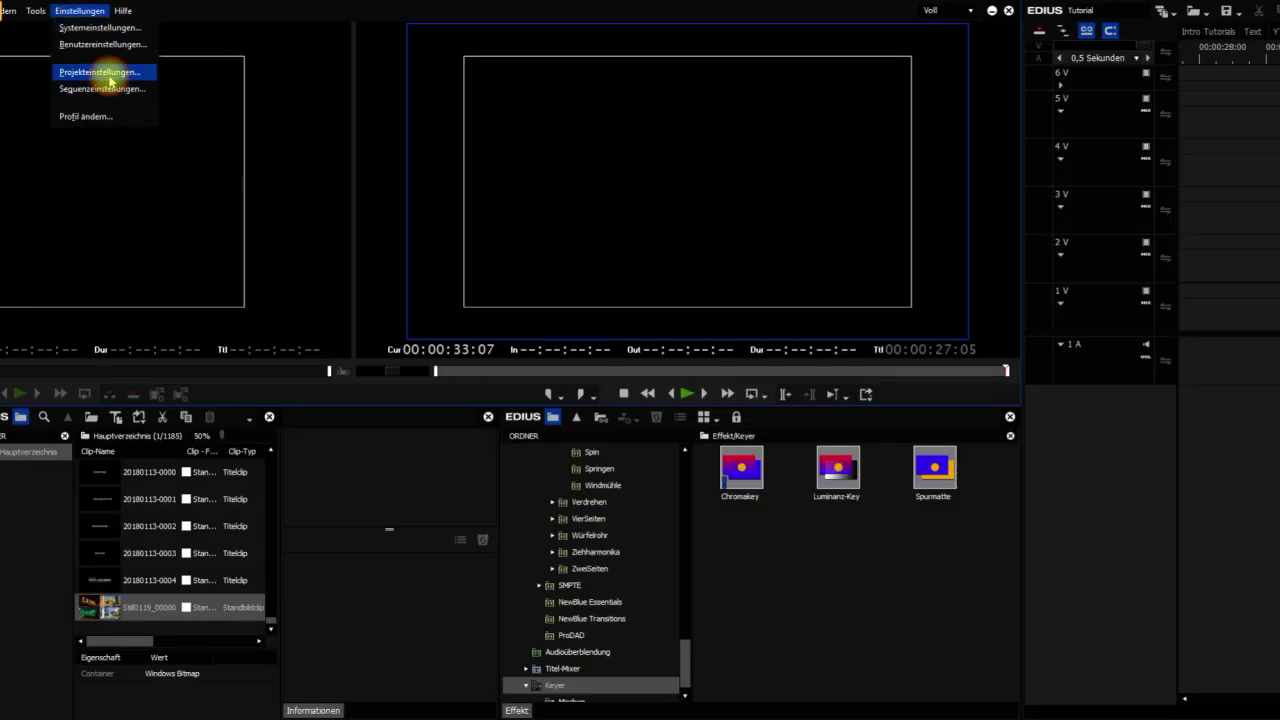
{"action": "left_click", "coordinate": [108, 74]}
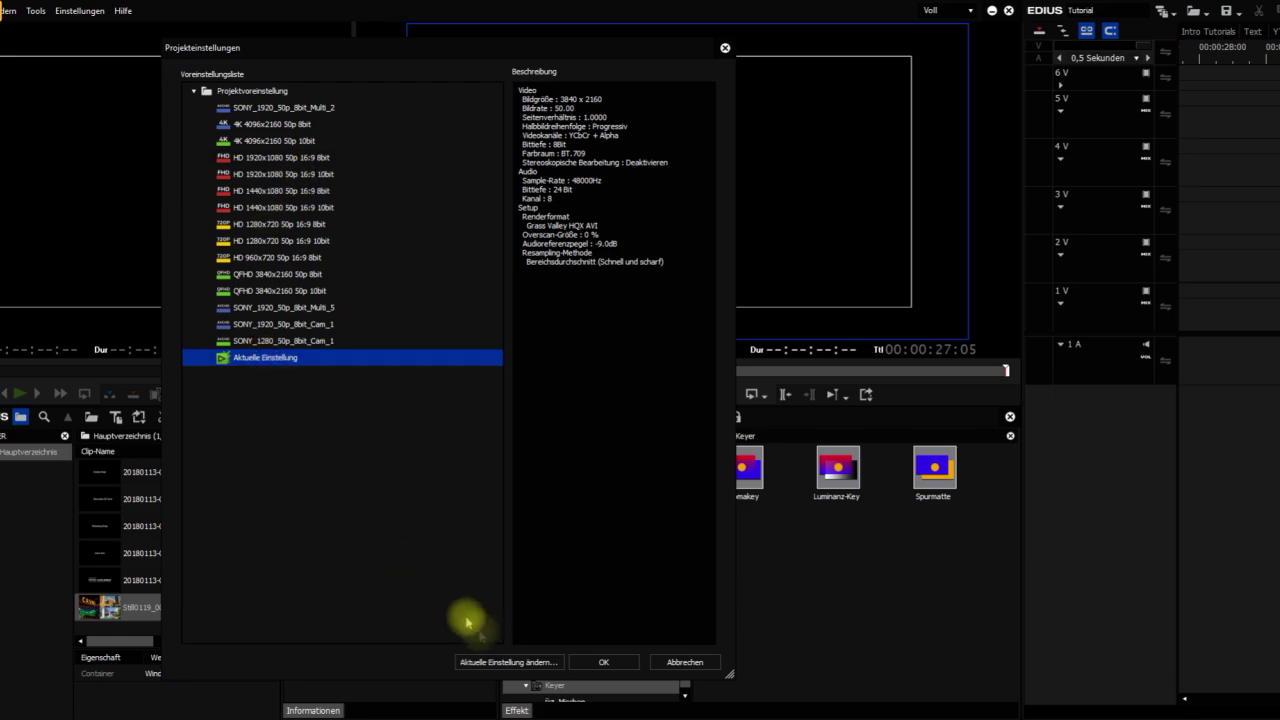
{"action": "left_click", "coordinate": [503, 663]}
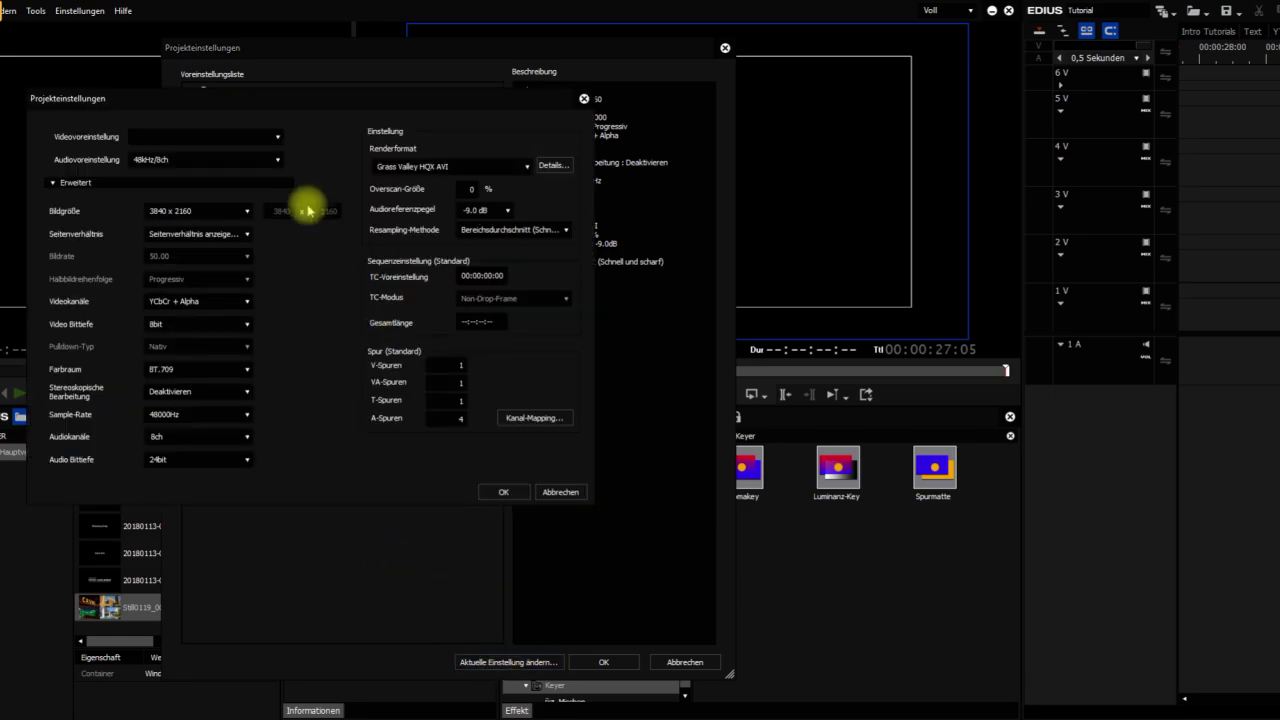
{"action": "left_click", "coordinate": [245, 211]}
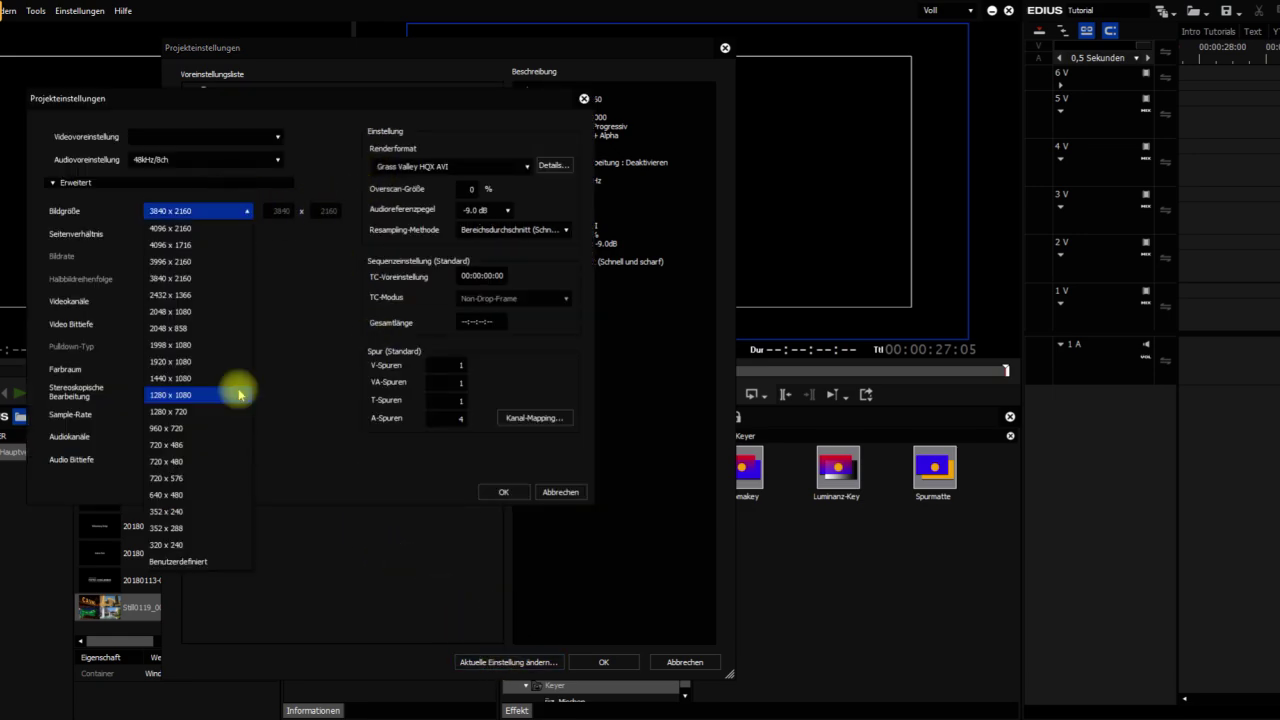
{"action": "left_click", "coordinate": [237, 410]}
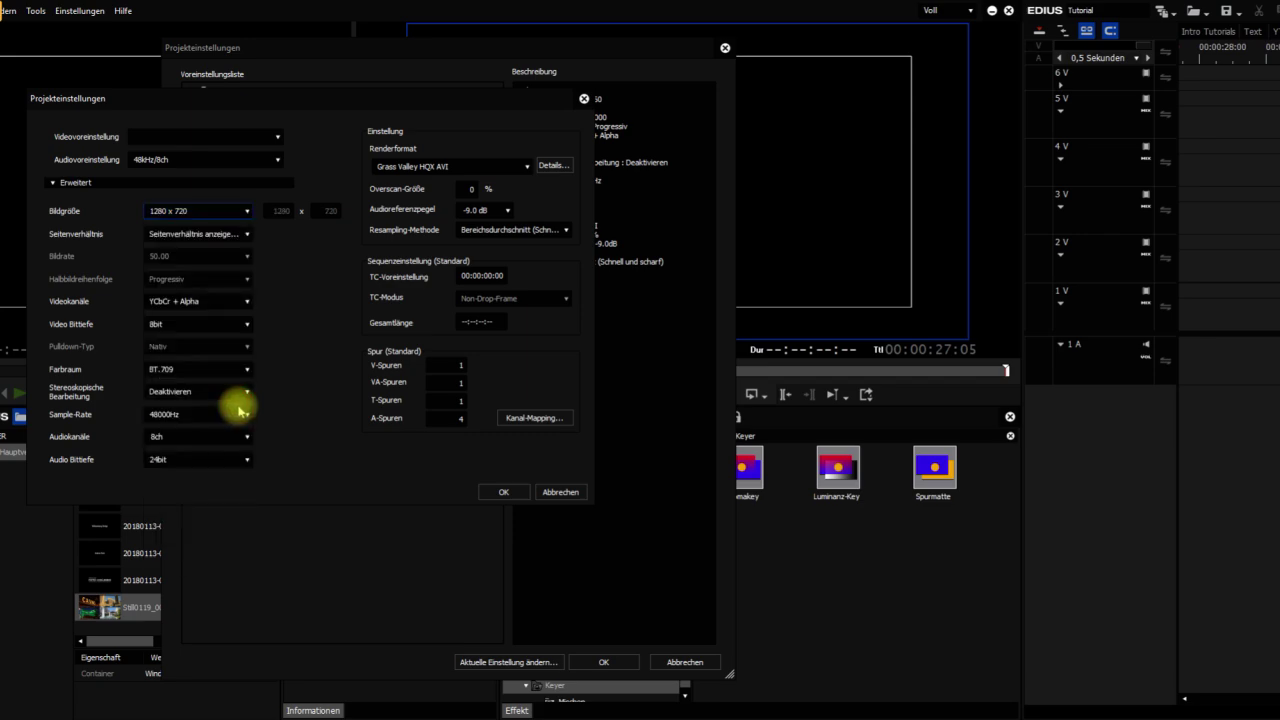
{"action": "left_click", "coordinate": [512, 492]}
Step: Place the Still0119_00000 collage image on track 1V, extend its duration to 00:00:17:20 and align its start with 00:00:30:00
{"action": "left_click_drag", "start_coordinate": [140, 607], "coordinate": [1279, 300]}
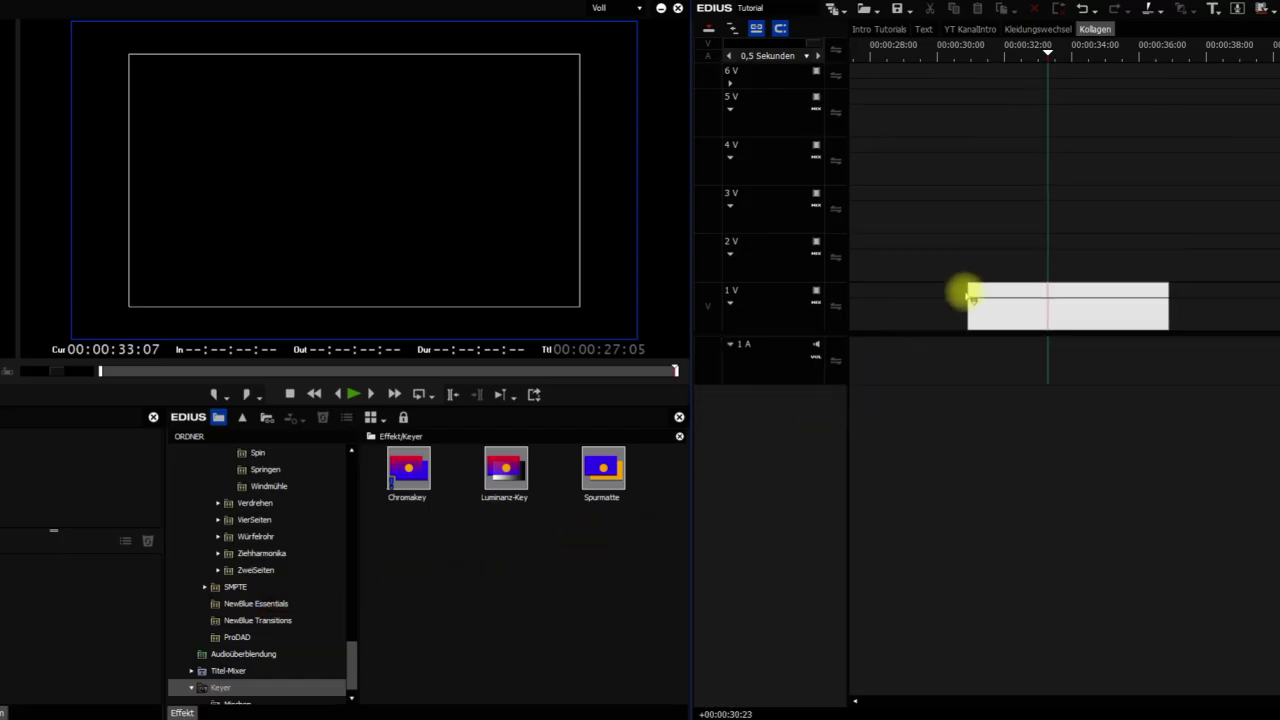
{"action": "left_click_drag", "start_coordinate": [970, 295], "coordinate": [958, 292]}
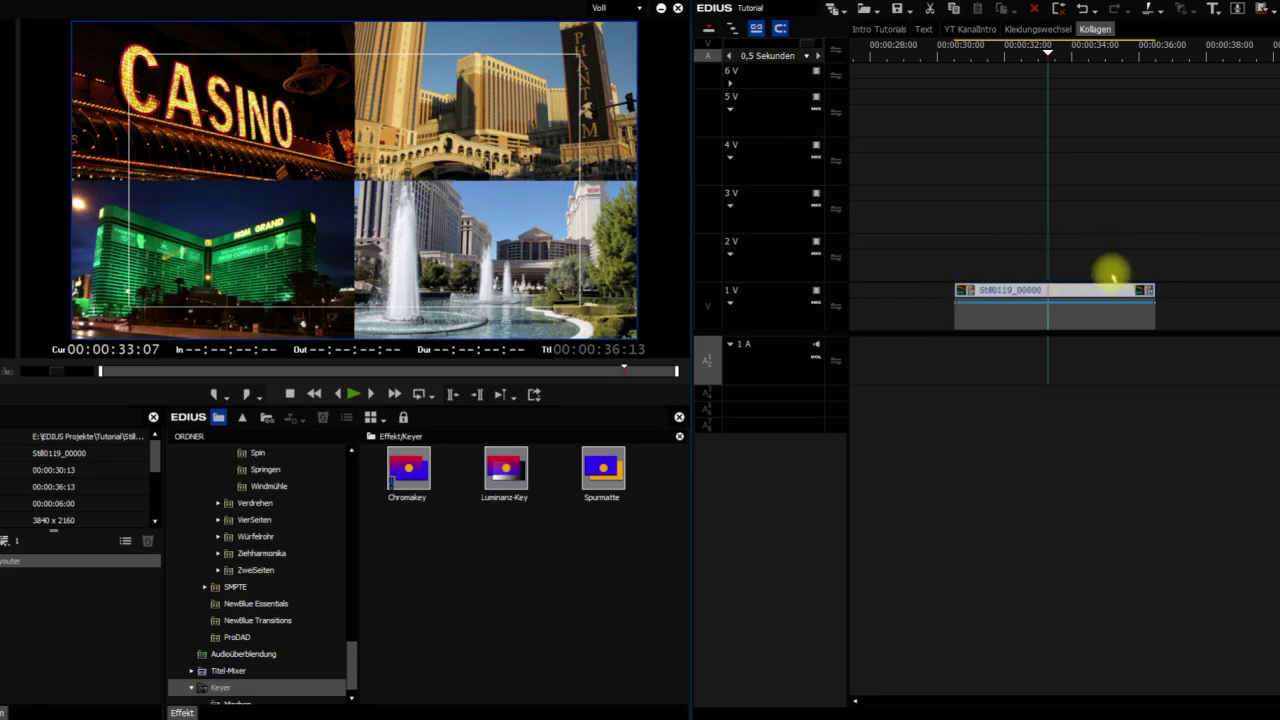
{"action": "left_click_drag", "start_coordinate": [1160, 289], "coordinate": [1185, 295]}
{"action": "left_click_drag", "start_coordinate": [940, 305], "coordinate": [1232, 300]}
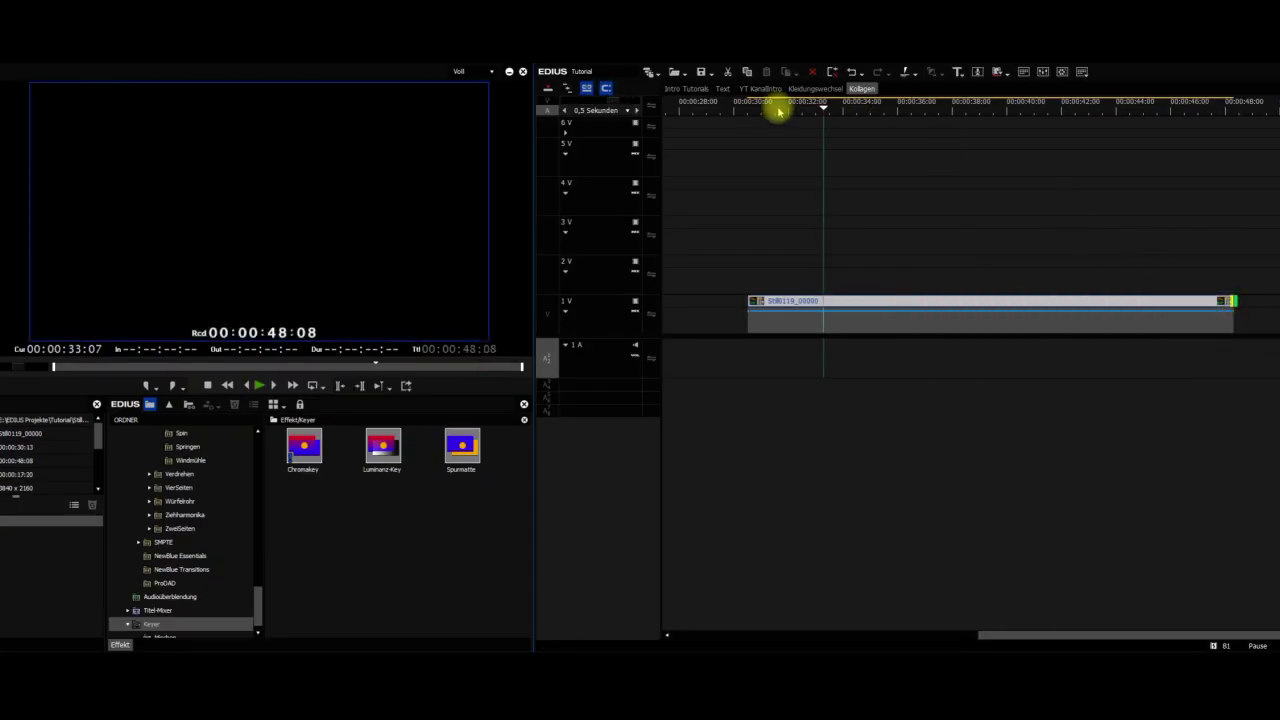
{"action": "left_click_drag", "start_coordinate": [777, 109], "coordinate": [817, 113]}
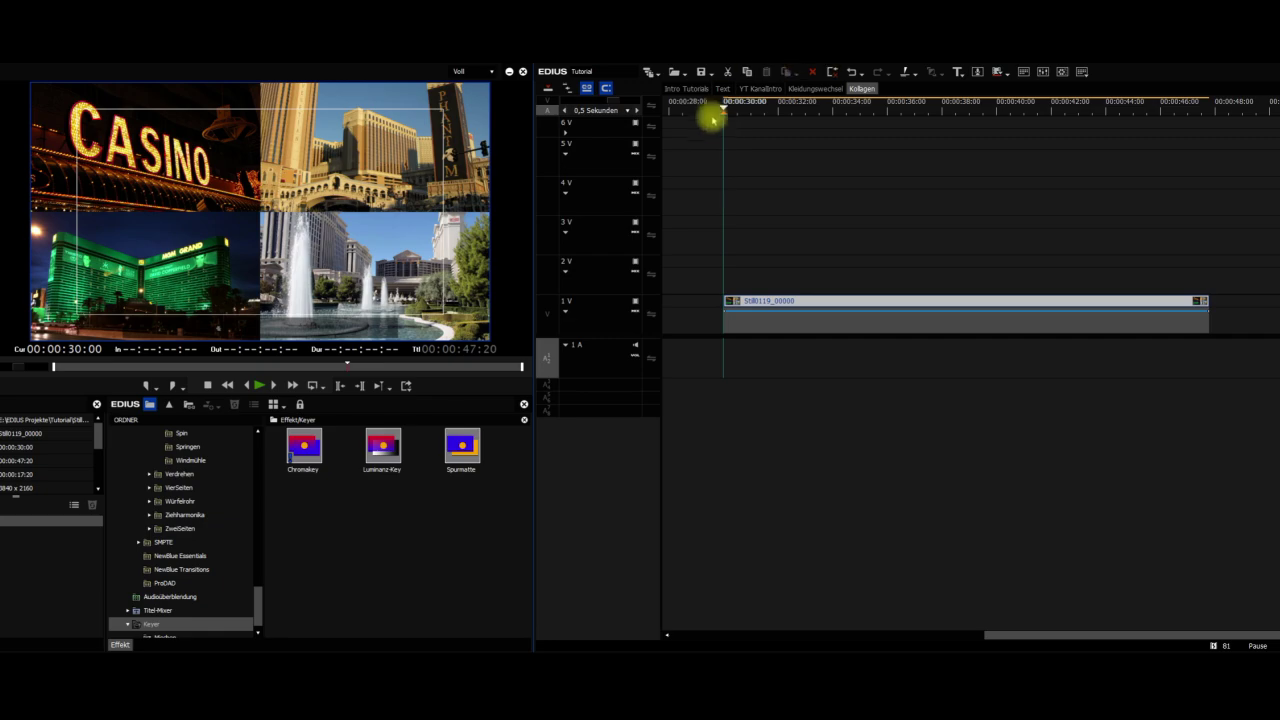
Step: Set timeline markers at 00:00:30:00, half a second after it, and two seconds after the second marker
{"action": "left_click", "coordinate": [737, 110]}
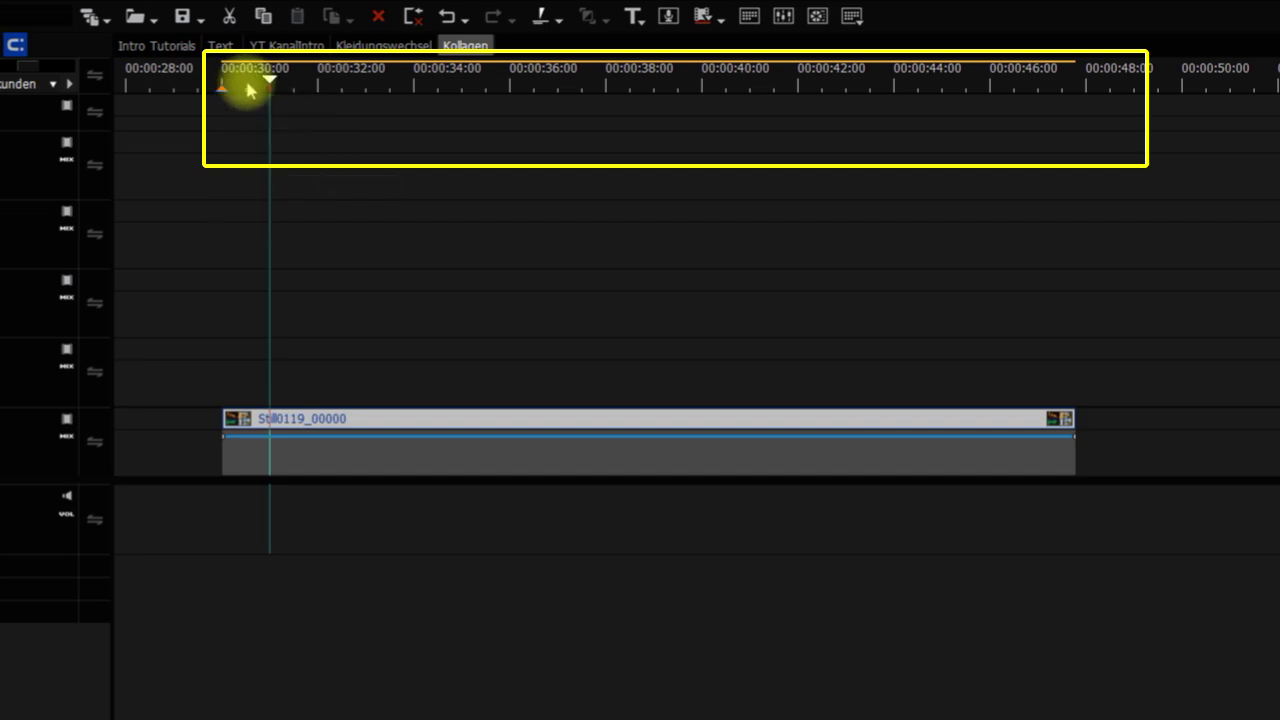
{"action": "left_click", "coordinate": [246, 86]}
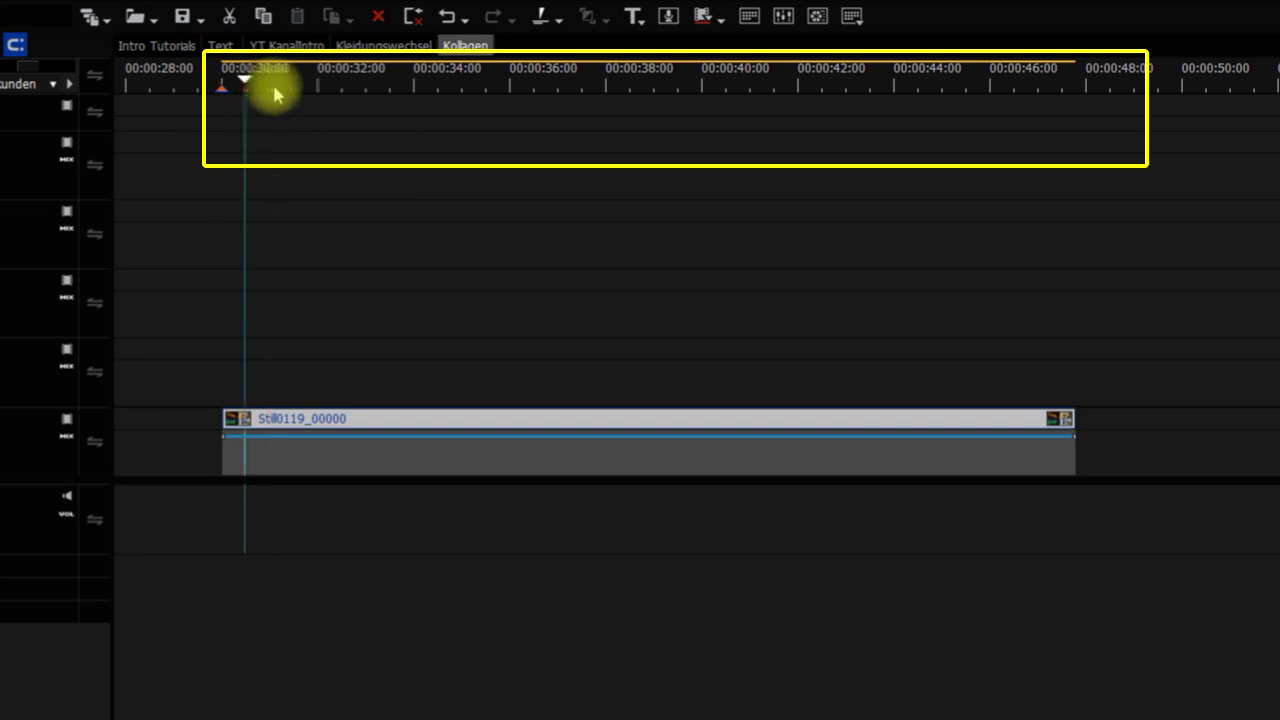
{"action": "left_click_drag", "start_coordinate": [246, 86], "coordinate": [246, 87]}
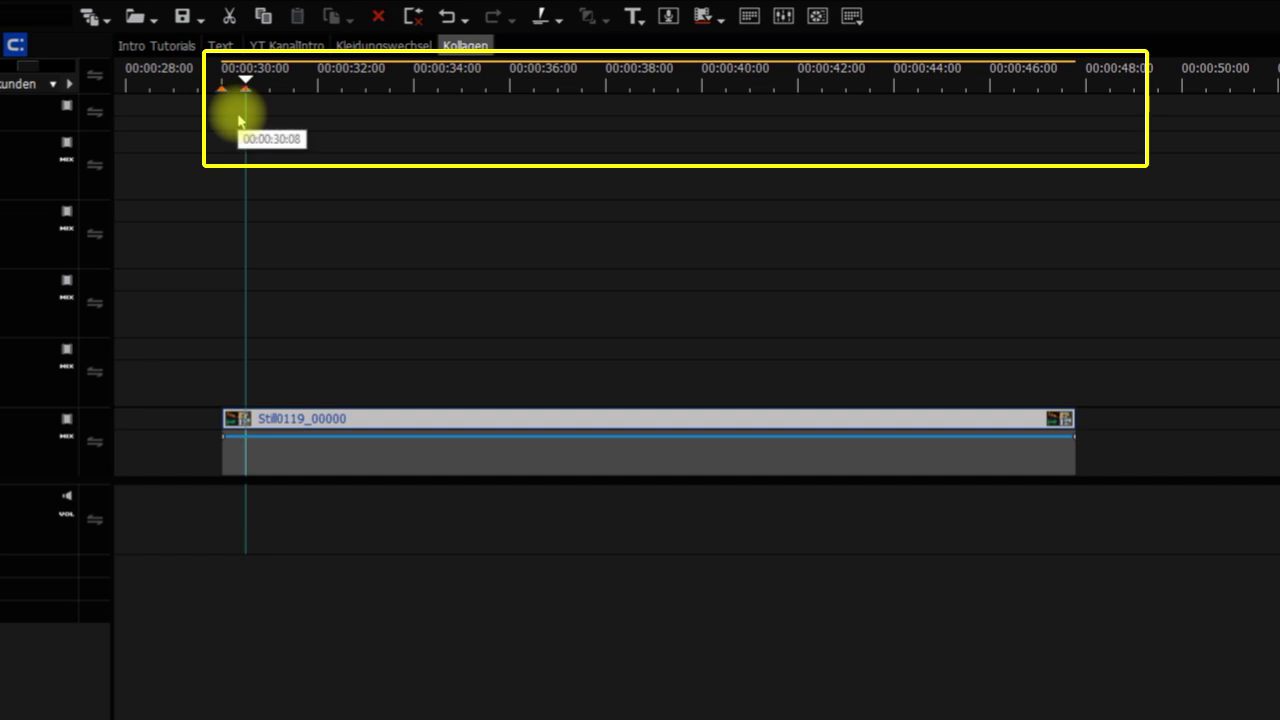
{"action": "left_click", "coordinate": [264, 84]}
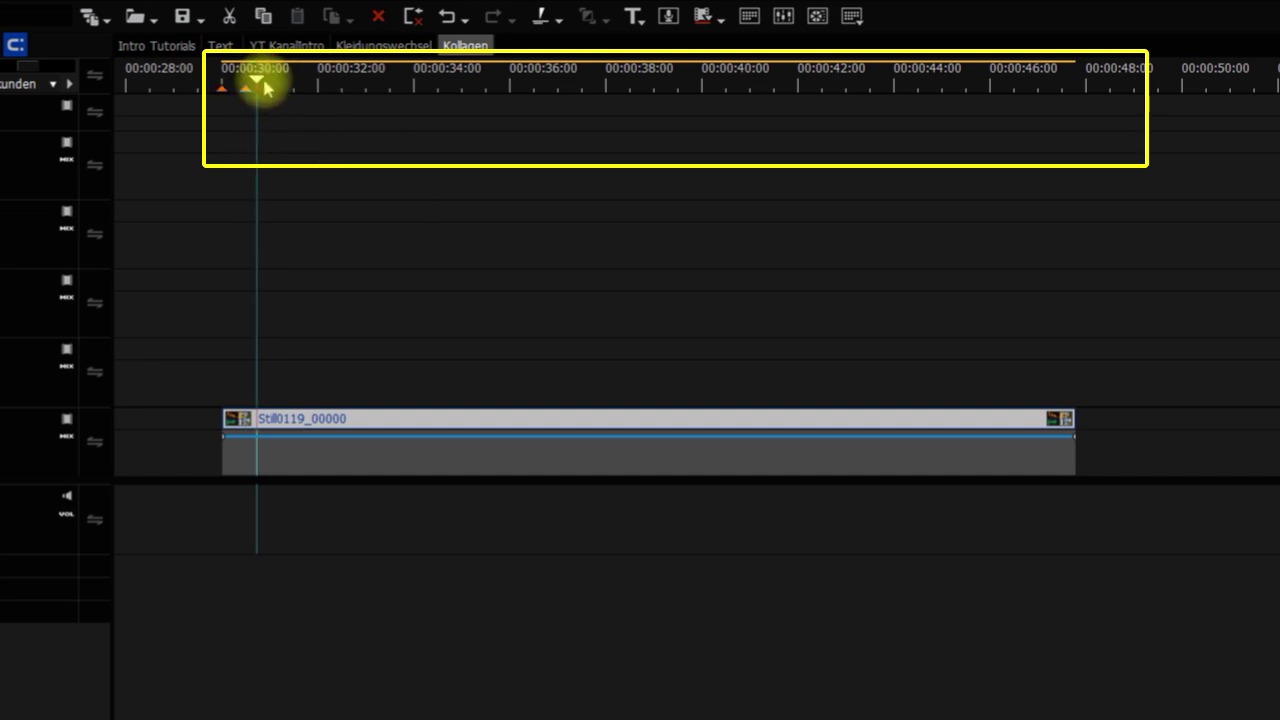
{"action": "left_click", "coordinate": [342, 80]}
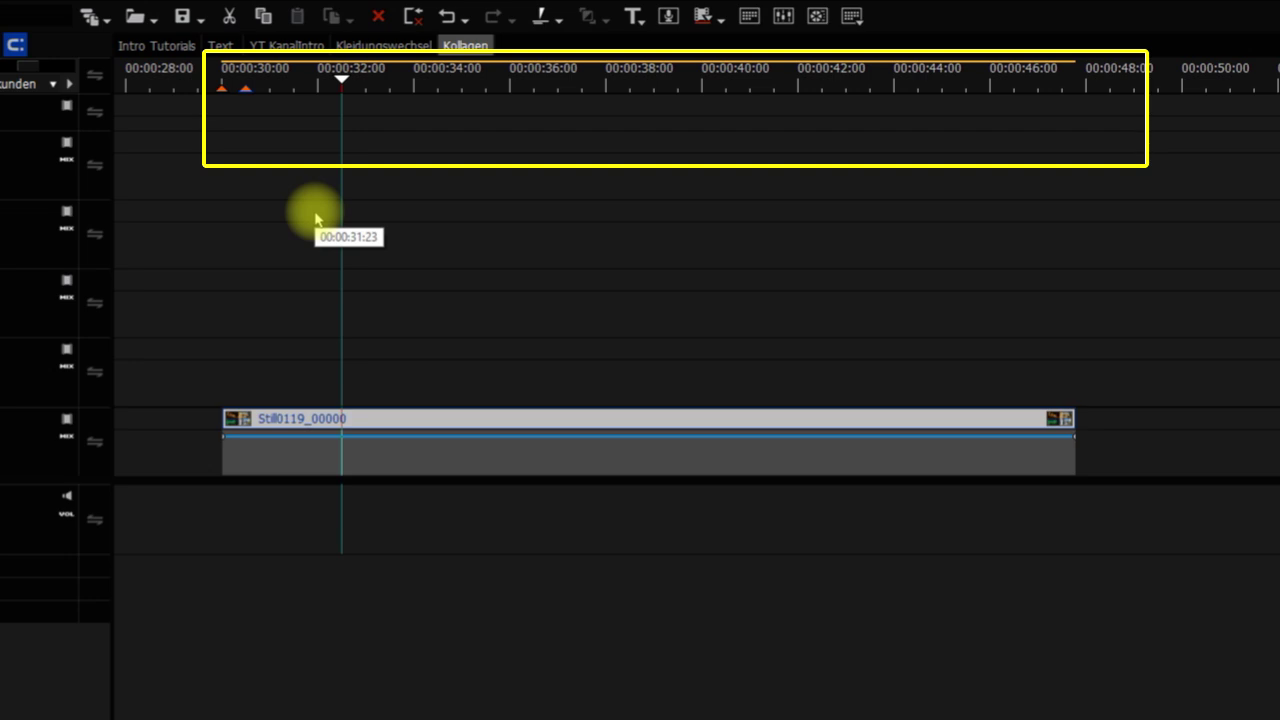
{"action": "key", "text": "v"}
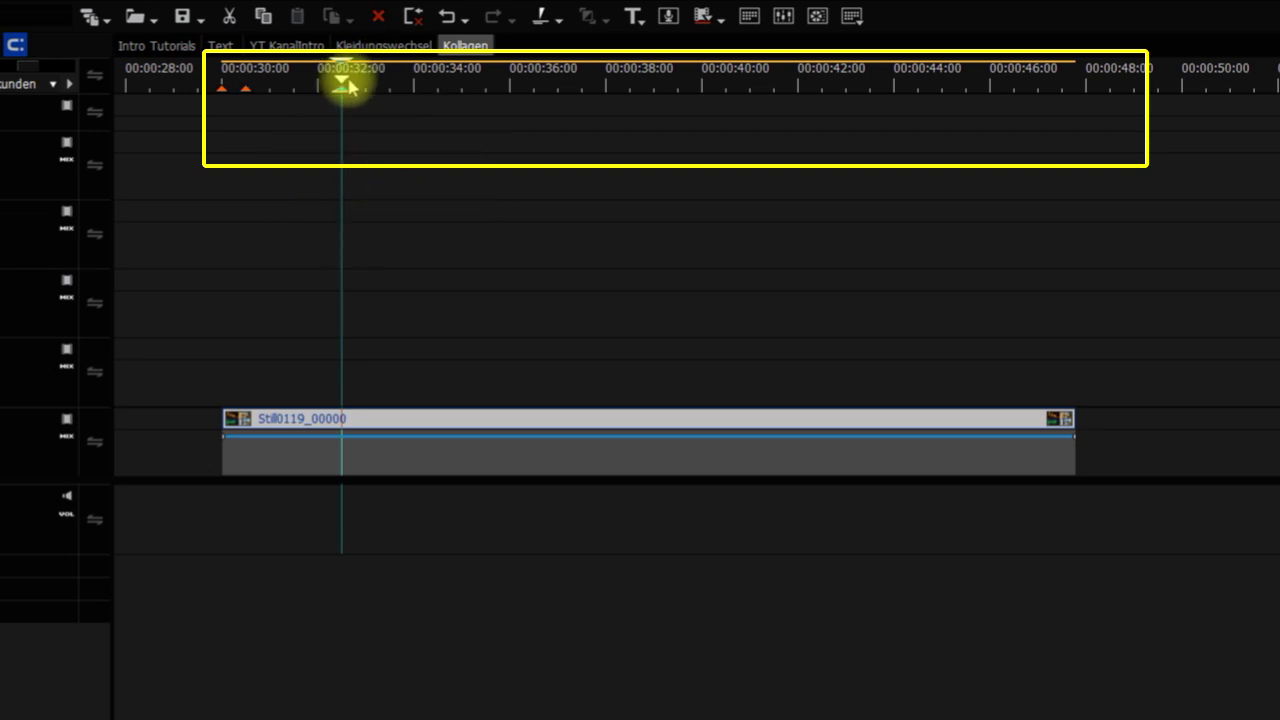
Step: Continue the markers to about half a second past 00:00:42:00, repeating two half-second gaps followed by a two-second gap
{"action": "left_click_drag", "start_coordinate": [348, 86], "coordinate": [368, 87]}
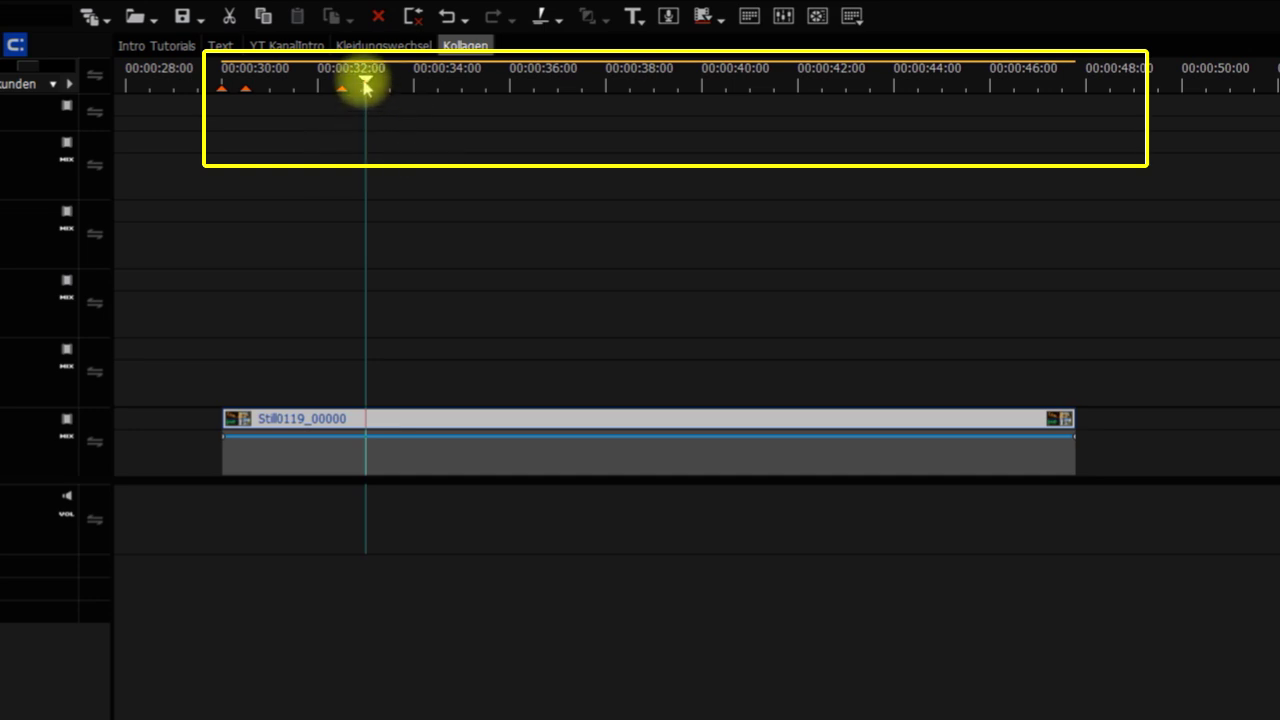
{"action": "mouse_move", "coordinate": [366, 86]}
{"action": "left_mouse_down"}
{"action": "mouse_move", "coordinate": [485, 97]}
{"action": "mouse_move", "coordinate": [821, 88]}
{"action": "left_mouse_up"}
{"action": "key", "text": "m"}
{"action": "key", "text": "m"}
{"action": "key", "text": "m"}
{"action": "key", "text": "m"}
{"action": "key", "text": "m"}
{"action": "key", "text": "m"}
{"action": "key", "text": "m"}
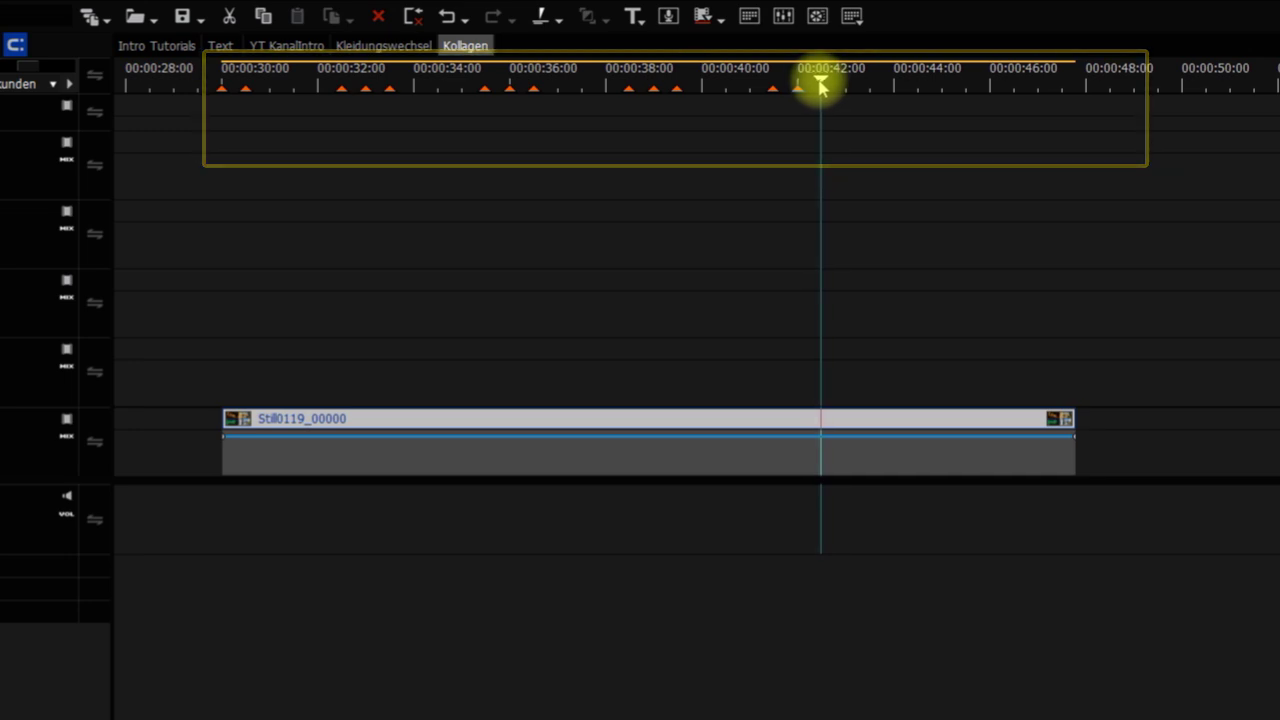
{"action": "left_click", "coordinate": [889, 217]}
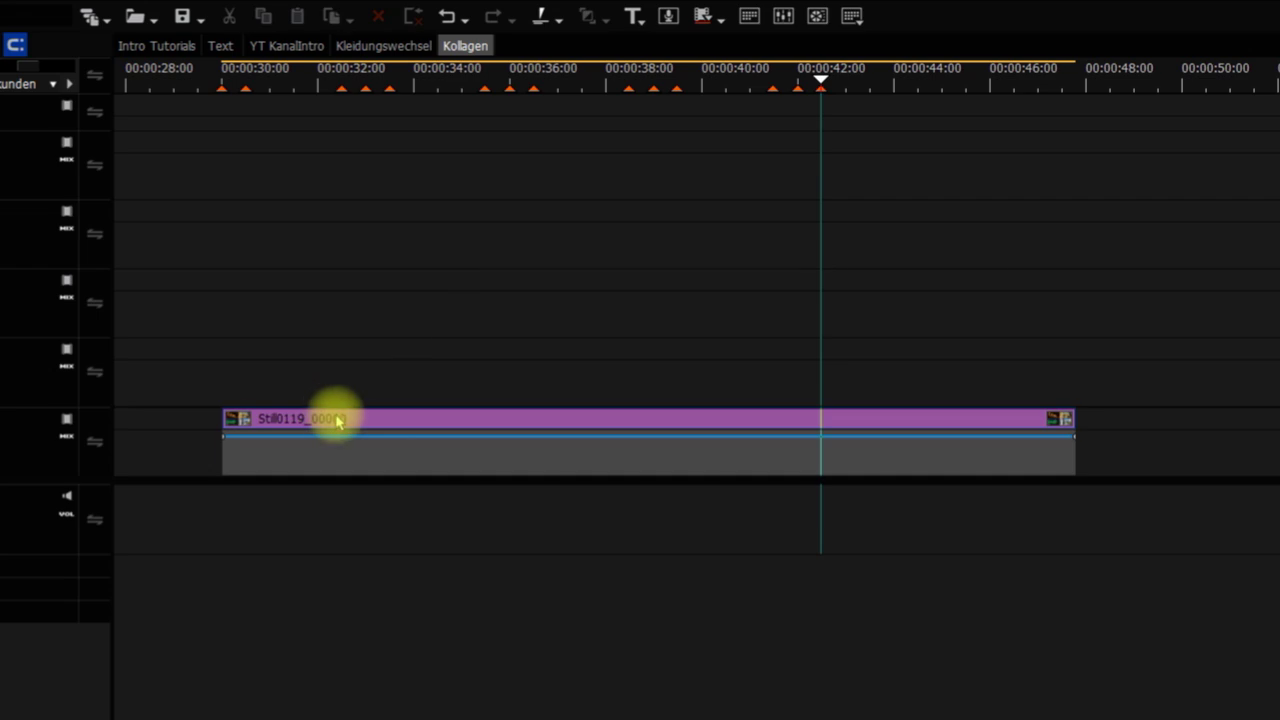
Step: Shift the still clip on track 1V so it starts at 00:00:28:18, and give it a short fade-in
{"action": "left_click_drag", "start_coordinate": [337, 421], "coordinate": [271, 416]}
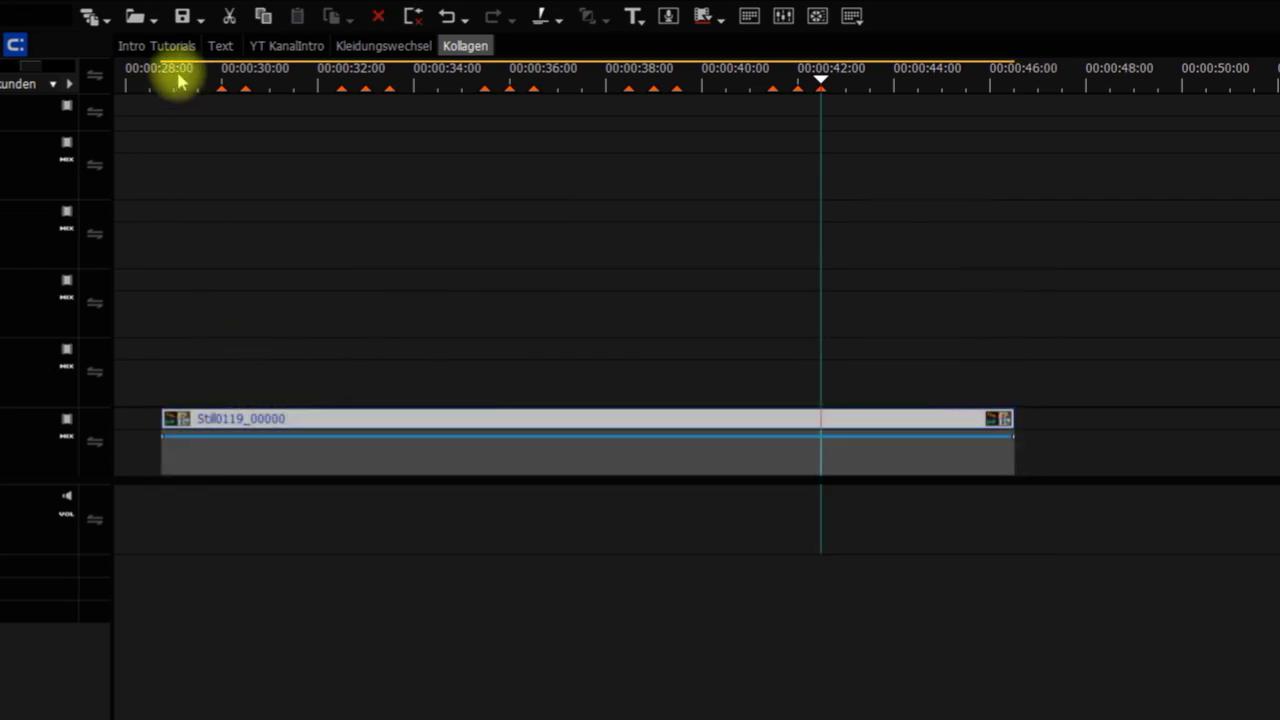
{"action": "mouse_move", "coordinate": [180, 82]}
{"action": "left_mouse_down"}
{"action": "mouse_move", "coordinate": [191, 80]}
{"action": "mouse_move", "coordinate": [174, 83]}
{"action": "left_mouse_up"}
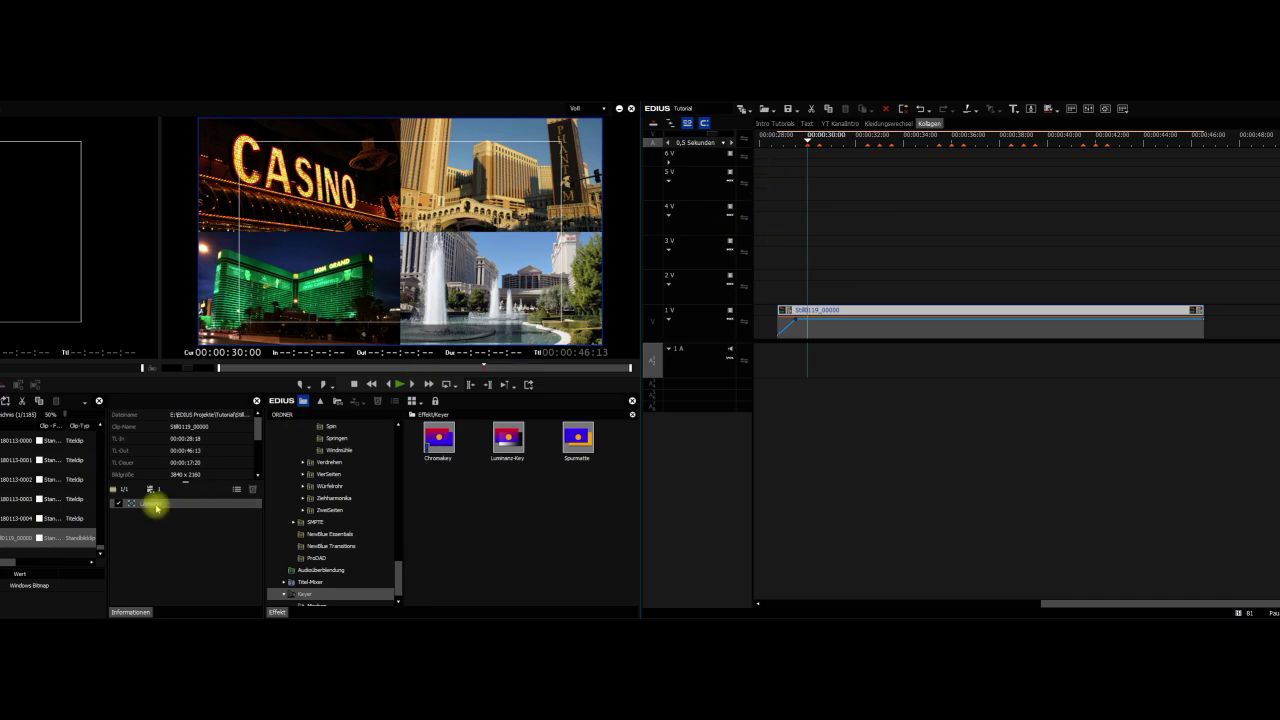
Step: Open the still's Layouter and enable keyframing for all Layouter parameters at the first marker, 00:00:01:06
{"action": "left_click_drag", "start_coordinate": [156, 507], "coordinate": [203, 527]}
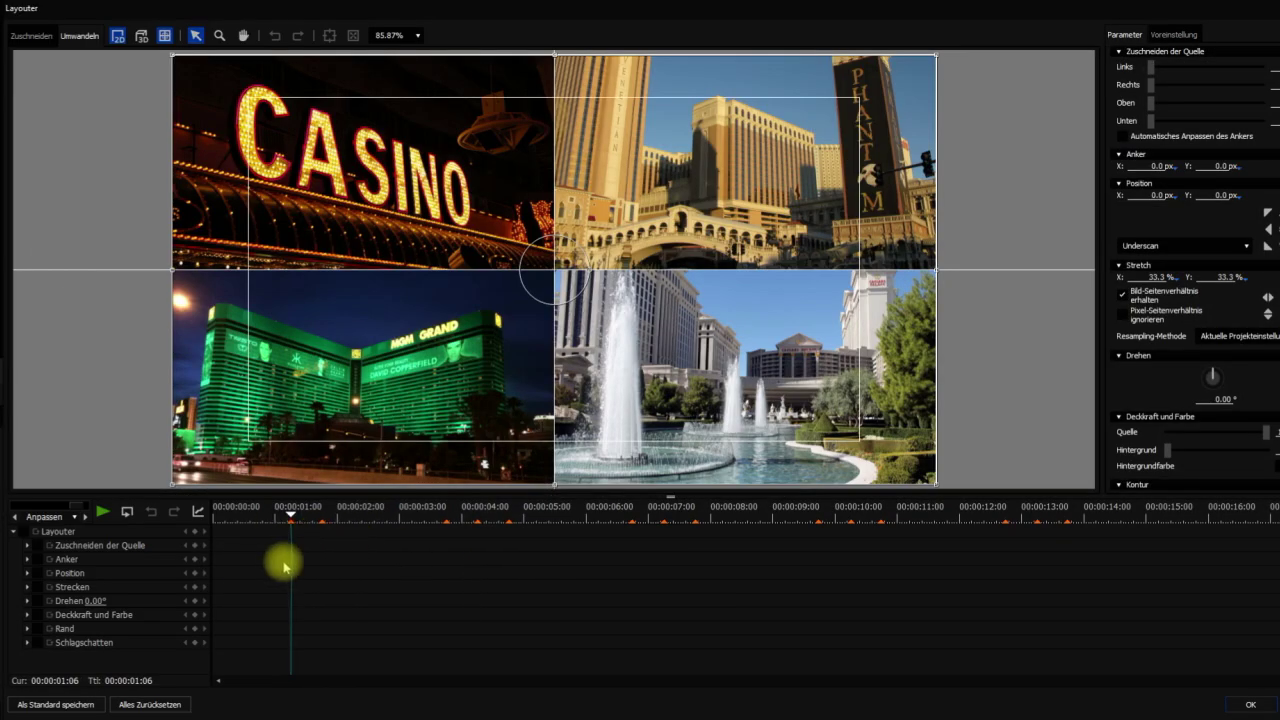
{"action": "left_click", "coordinate": [22, 532]}
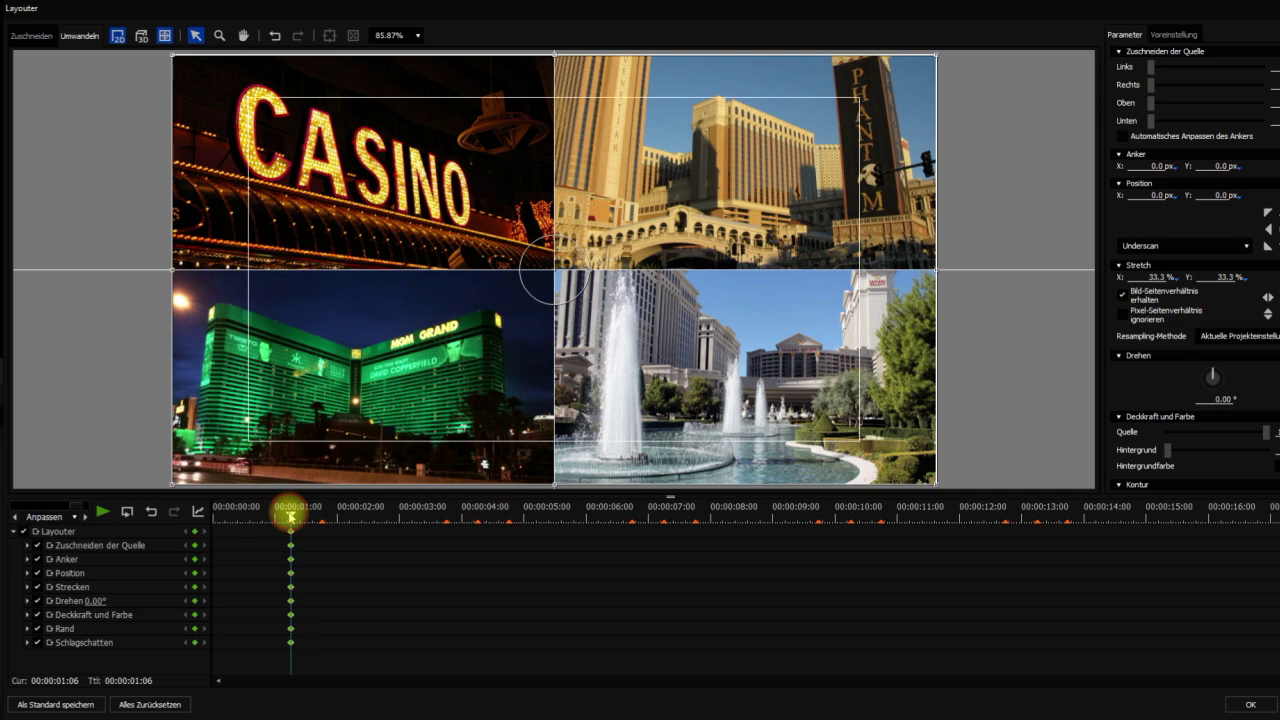
Step: At 00:00:01:19, set the stretch to 67 % and move the casino picture to fill the frame, at about X 645 px, Y 361 px
{"action": "left_click_drag", "start_coordinate": [290, 512], "coordinate": [316, 527]}
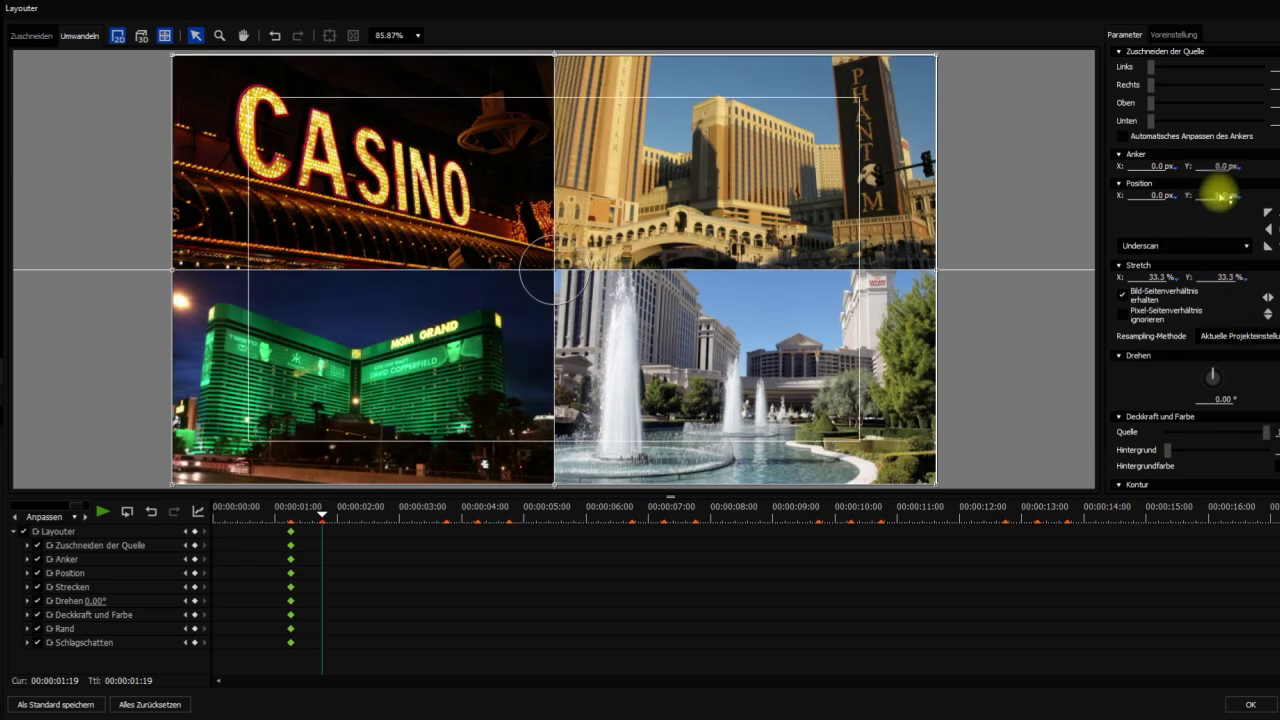
{"action": "left_click", "coordinate": [1213, 276]}
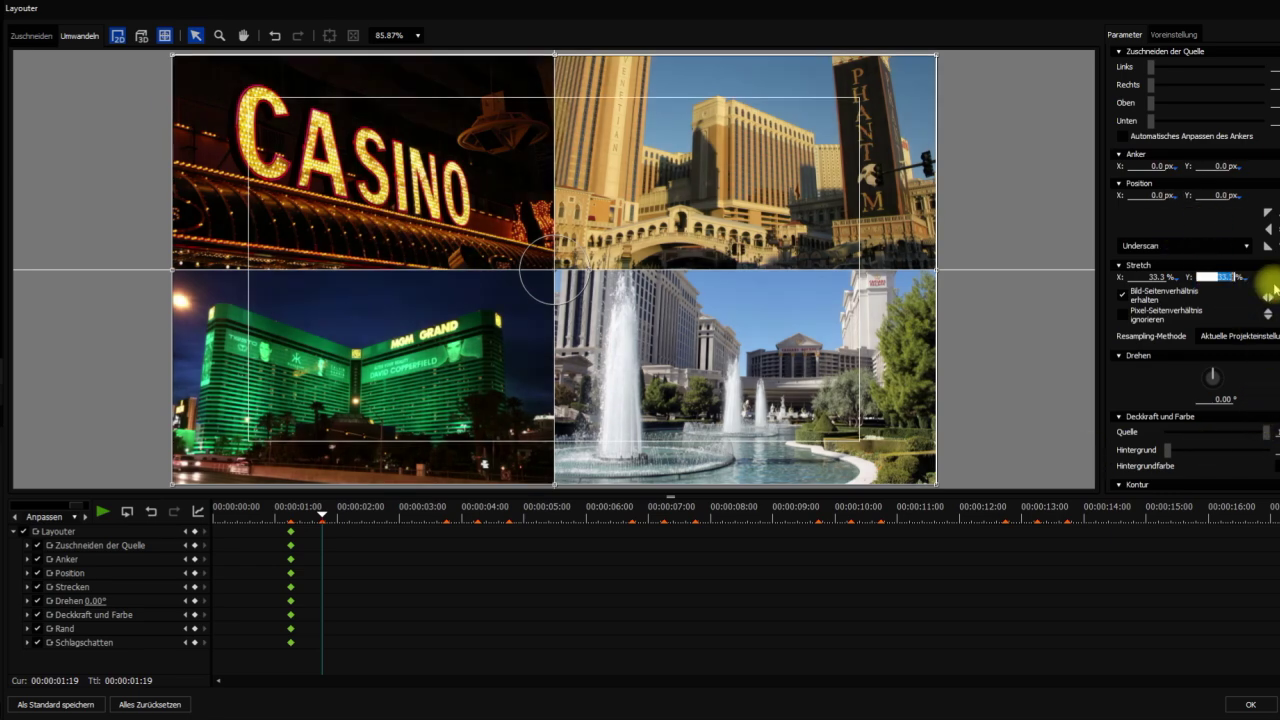
{"action": "type", "text": "67"}
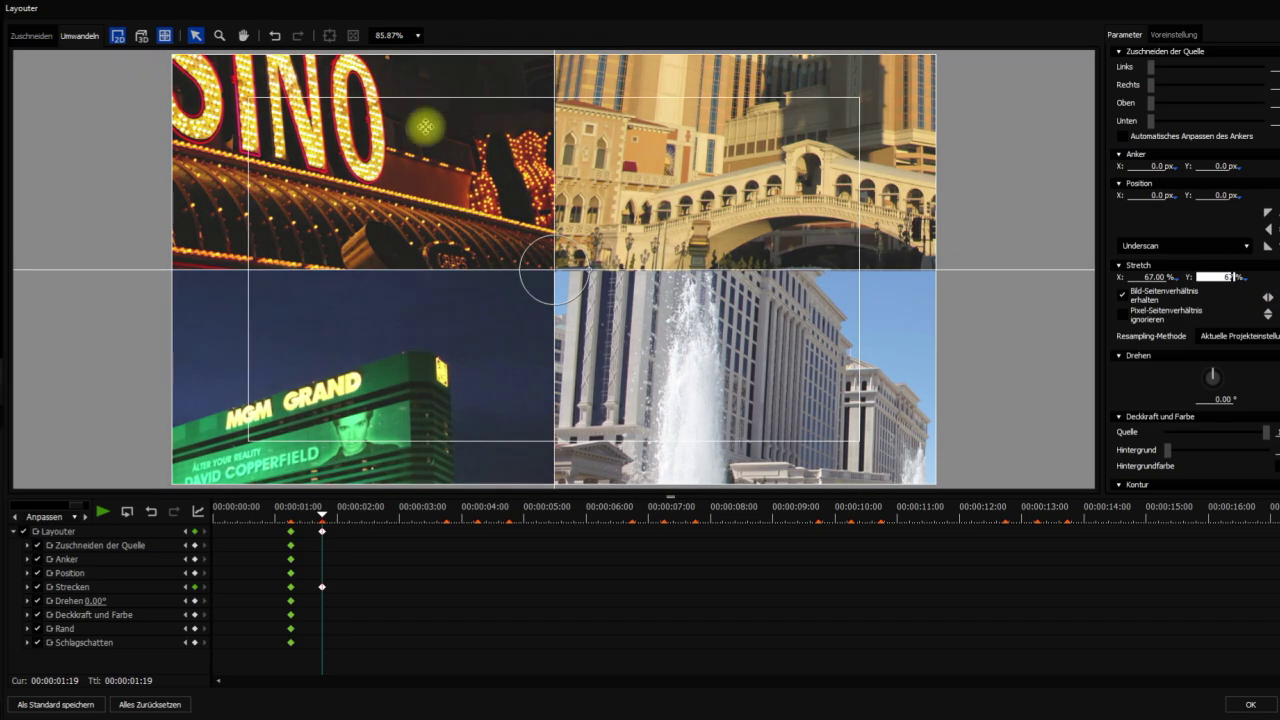
{"action": "left_click_drag", "start_coordinate": [593, 232], "coordinate": [541, 179]}
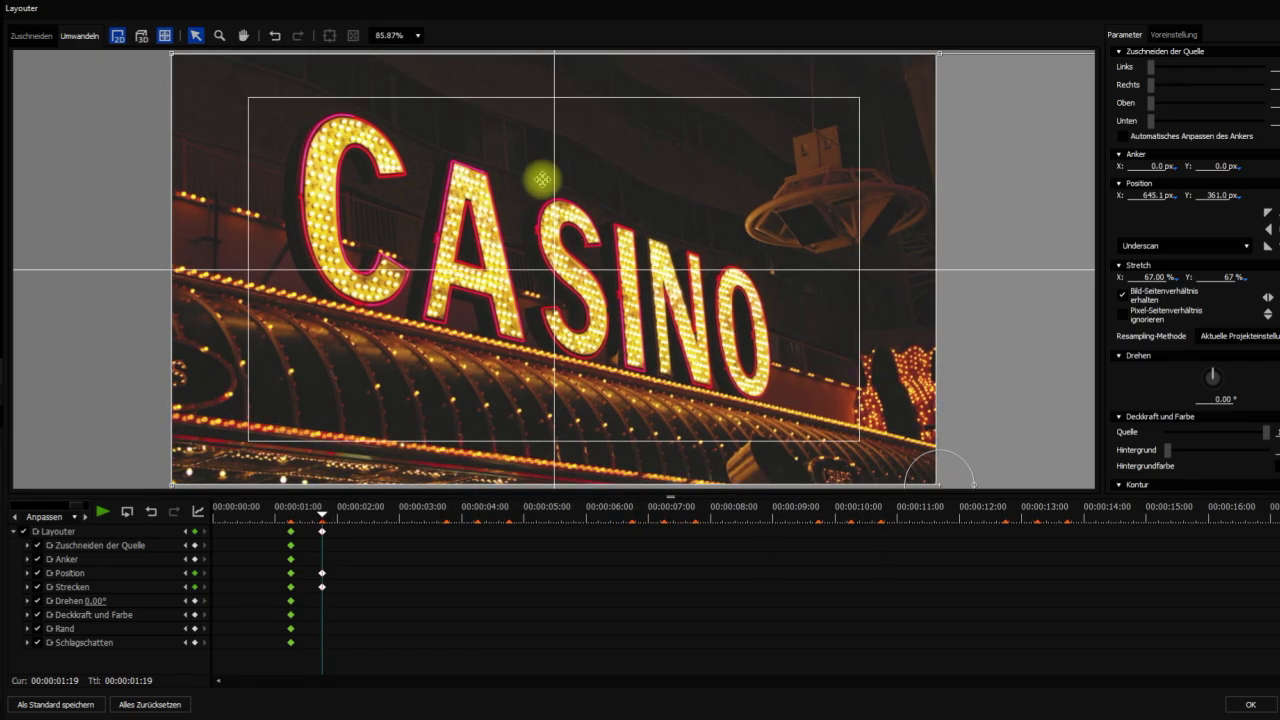
Step: Add position and stretch keyframes at 00:00:03:19 to hold the full-frame casino view
{"action": "left_click", "coordinate": [321, 522]}
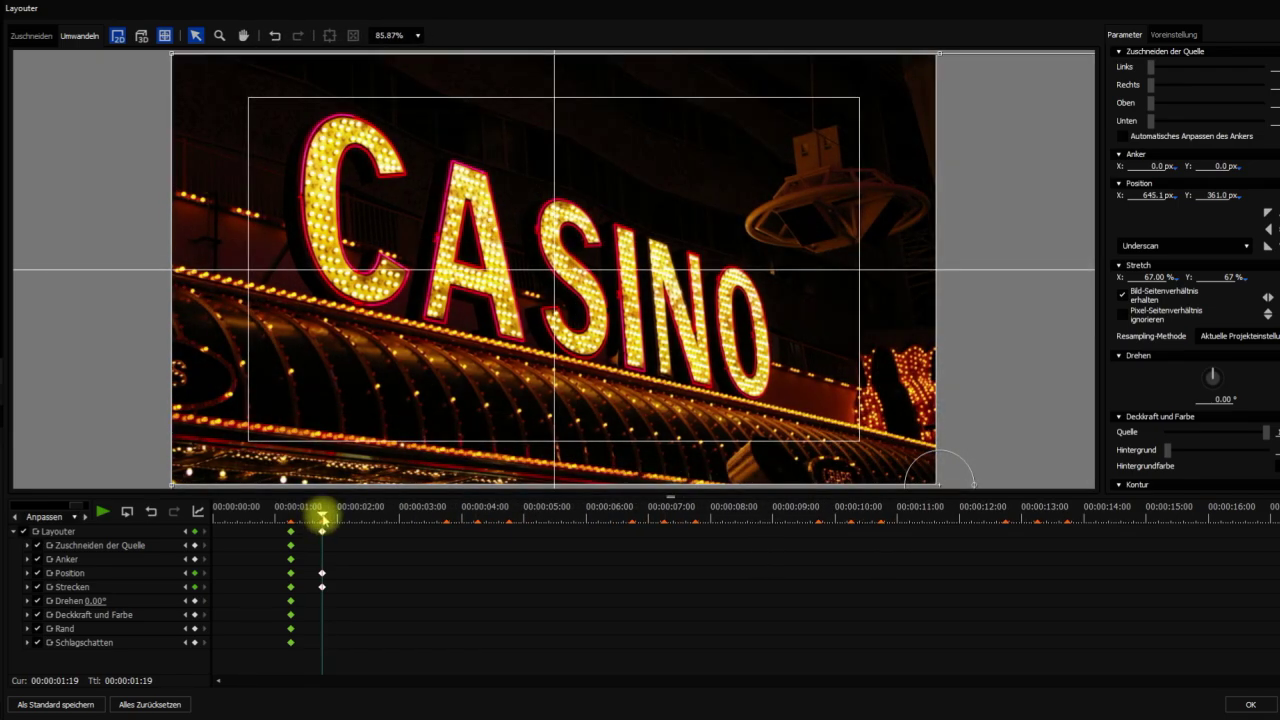
{"action": "mouse_move", "coordinate": [321, 518]}
{"action": "left_mouse_down"}
{"action": "mouse_move", "coordinate": [287, 514]}
{"action": "mouse_move", "coordinate": [322, 533]}
{"action": "left_mouse_up"}
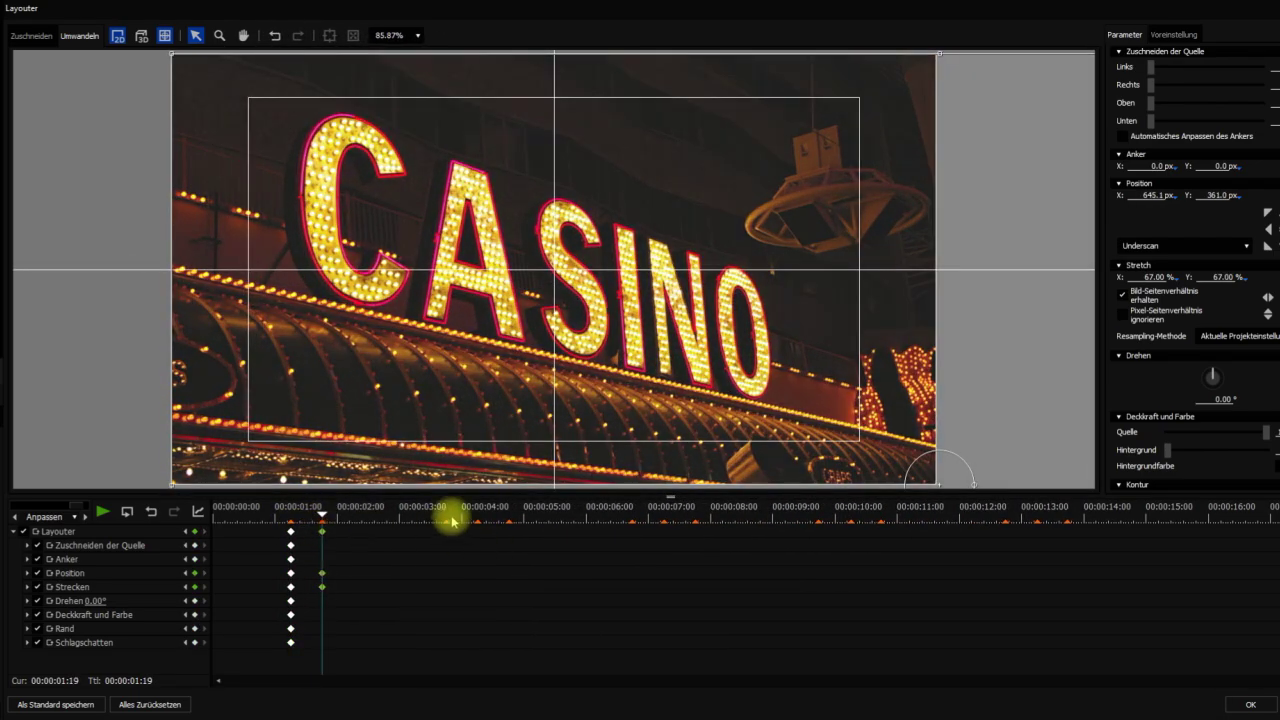
{"action": "left_click", "coordinate": [451, 518]}
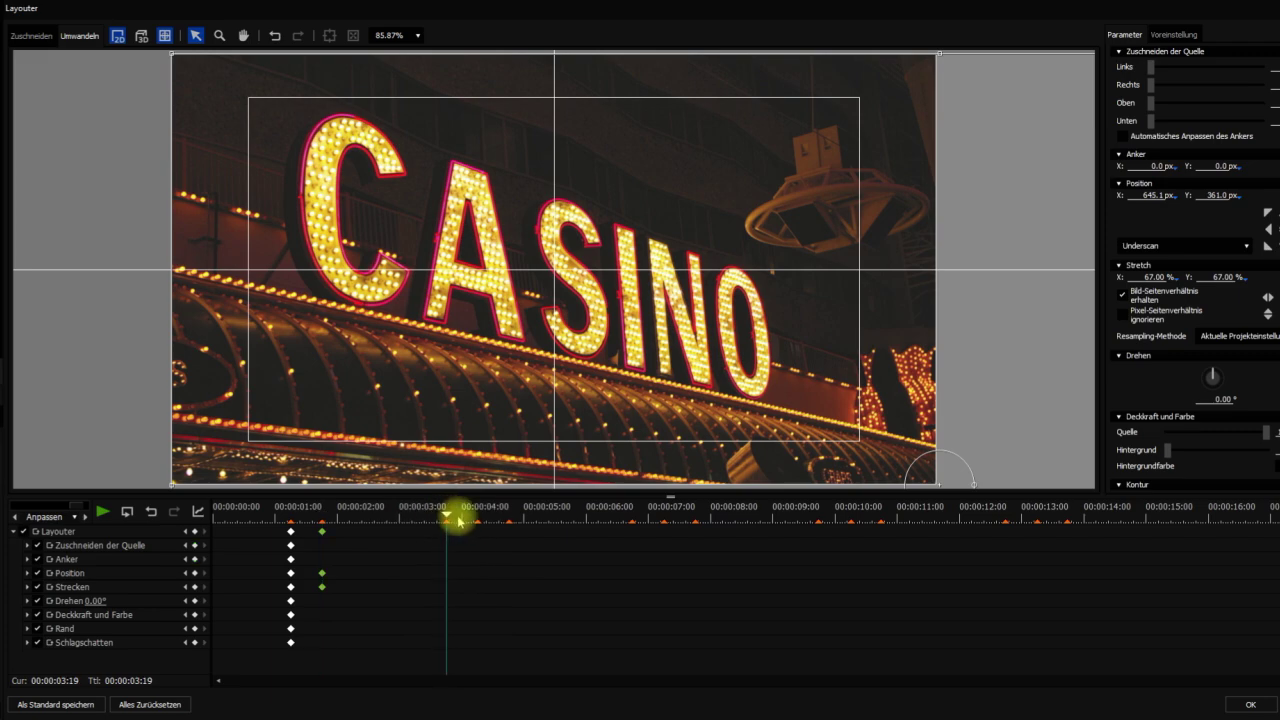
{"action": "left_click", "coordinate": [447, 520]}
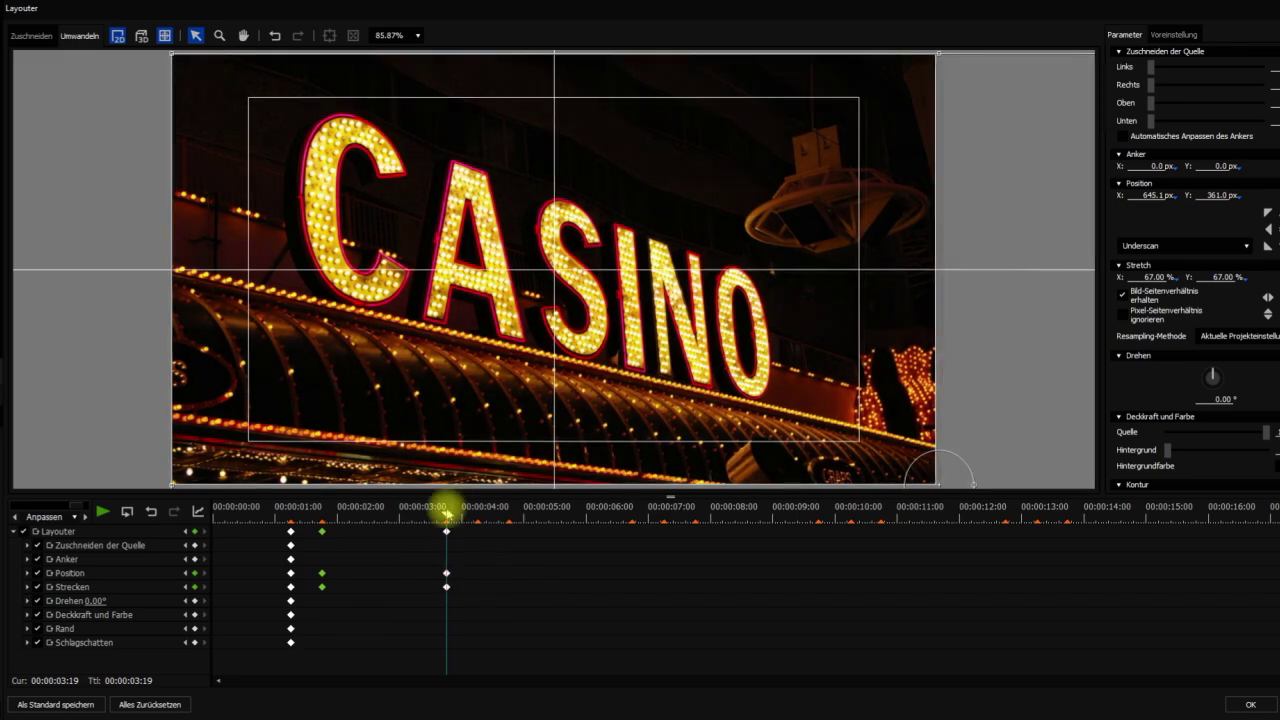
Step: At 00:00:04:06, return the picture to the centre position and set the stretch to 33.3 % to show the full collage
{"action": "left_click_drag", "start_coordinate": [447, 520], "coordinate": [479, 522]}
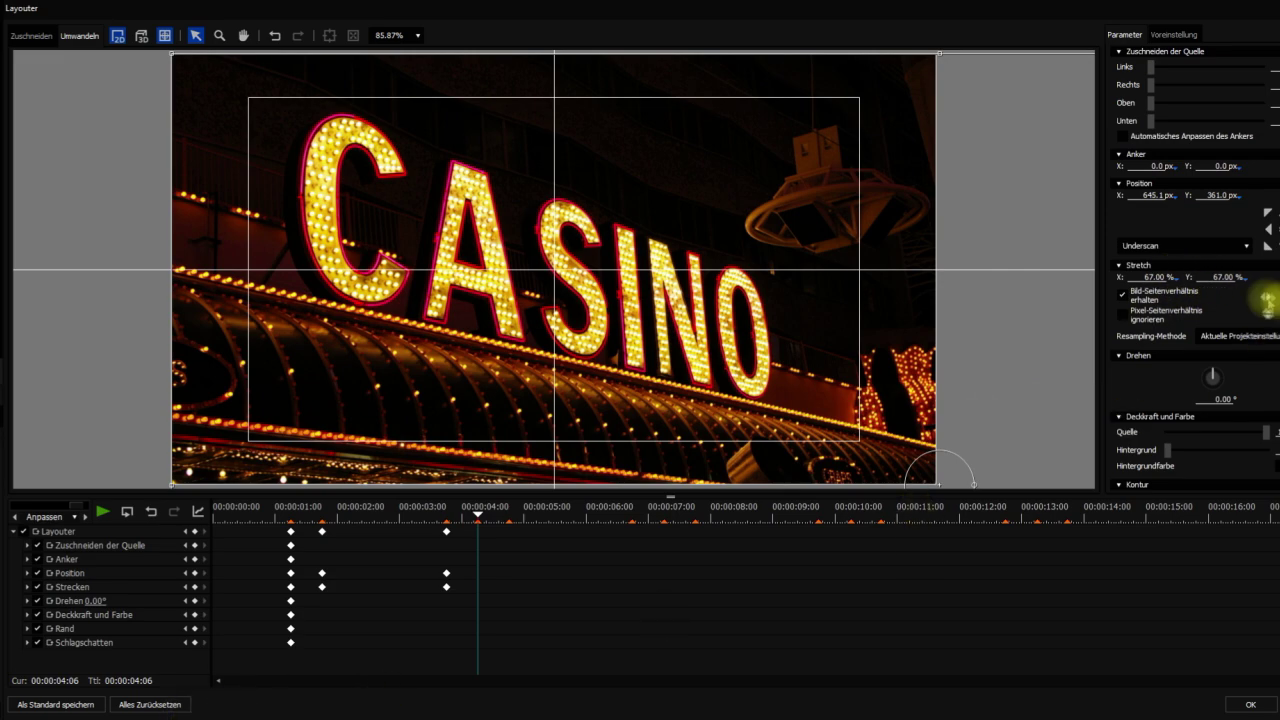
{"action": "type", "text": "33"}
{"action": "key", "text": "Return"}
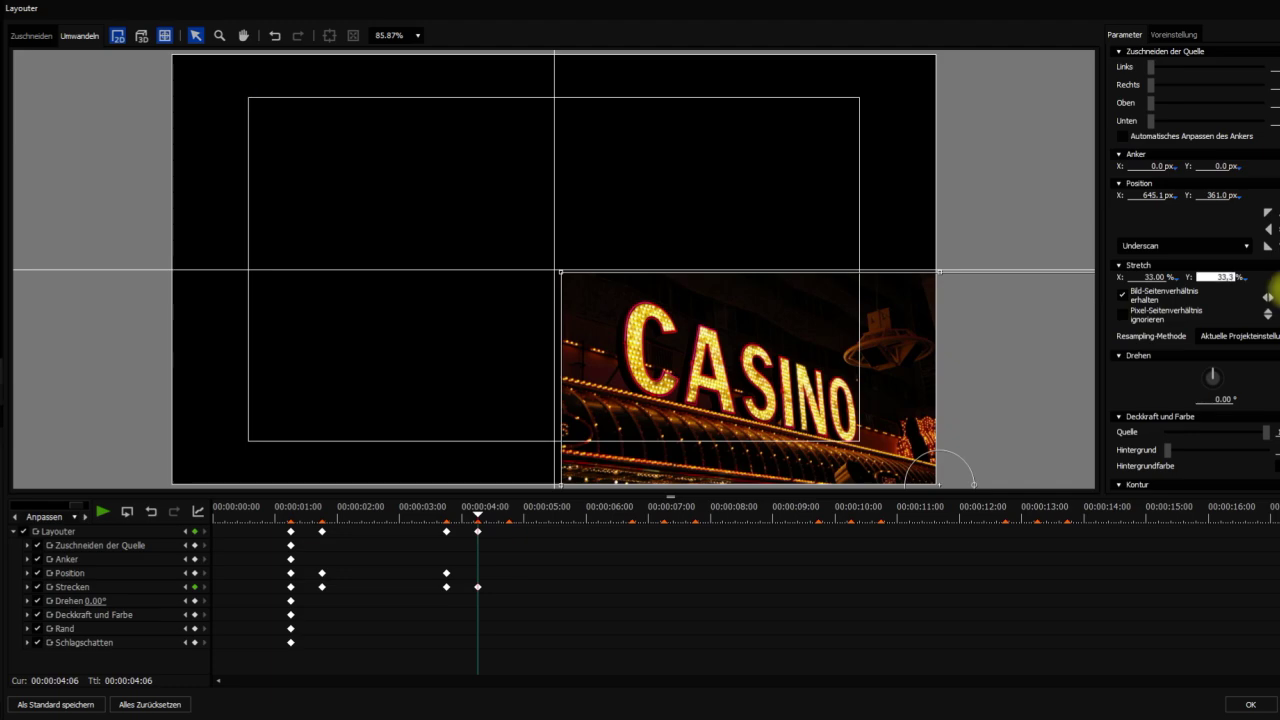
{"action": "left_click", "coordinate": [1271, 228]}
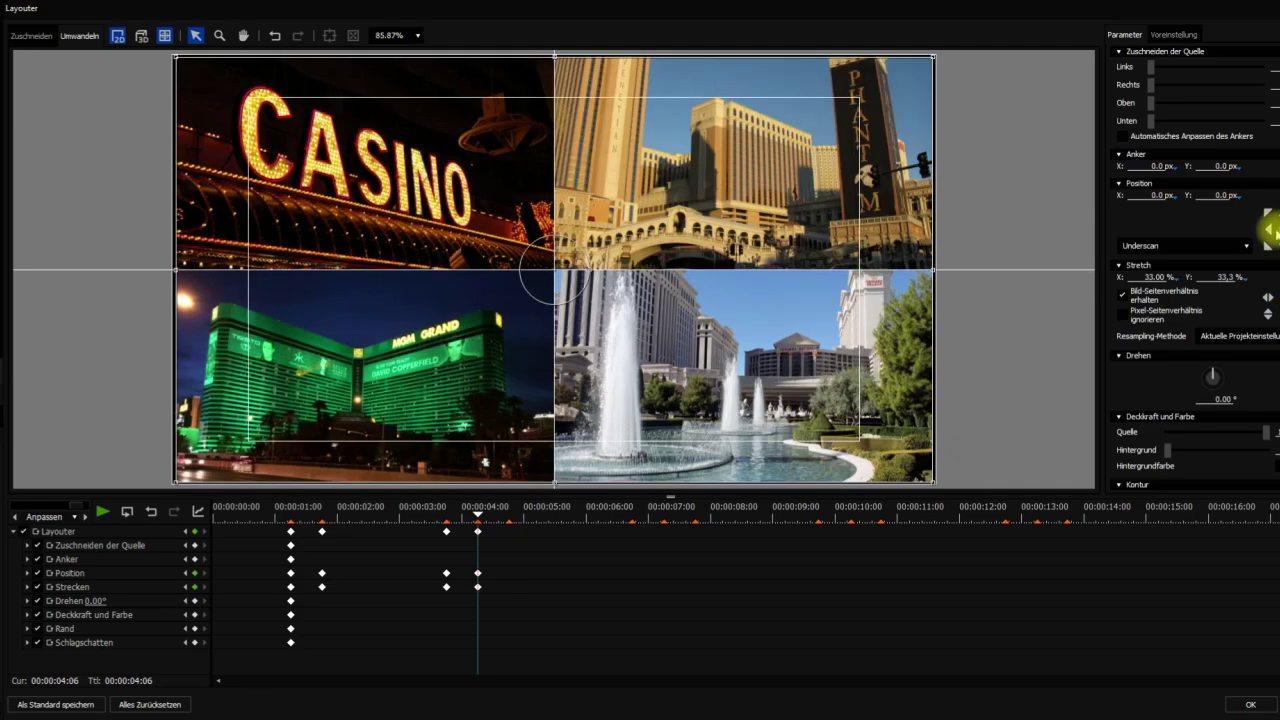
{"action": "left_click_drag", "start_coordinate": [1214, 277], "coordinate": [1258, 283]}
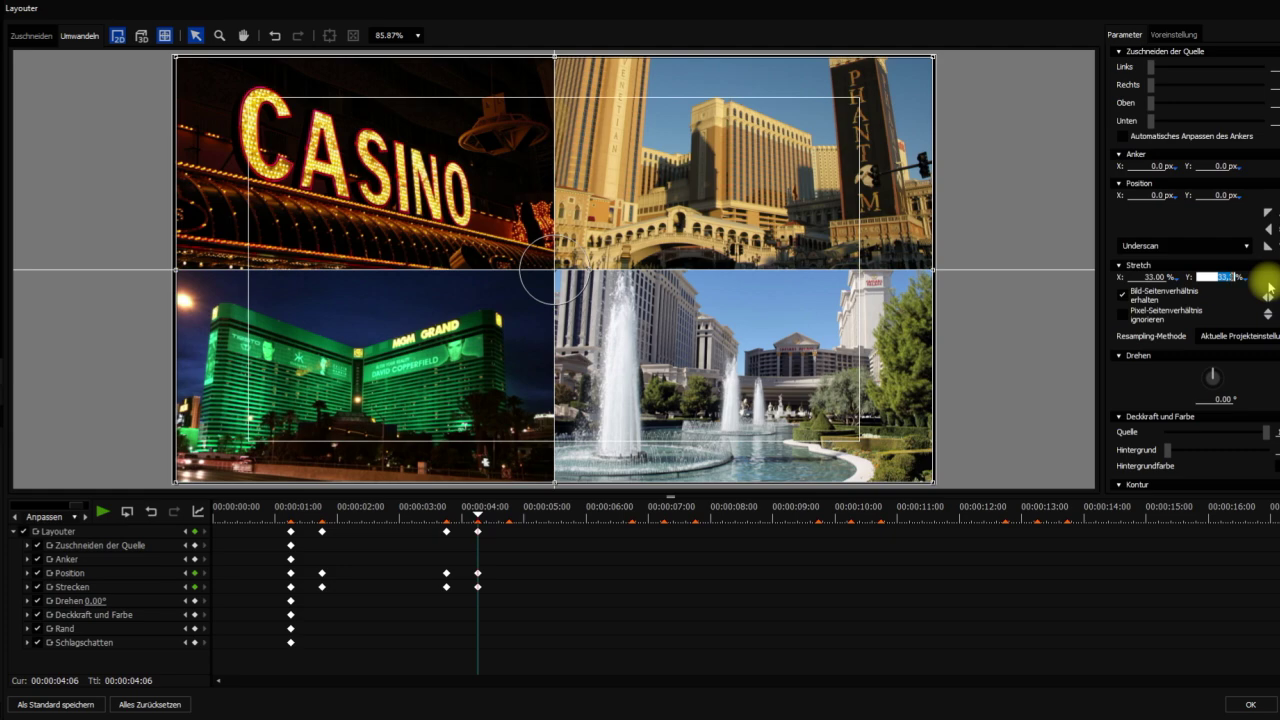
{"action": "key", "text": "Return"}
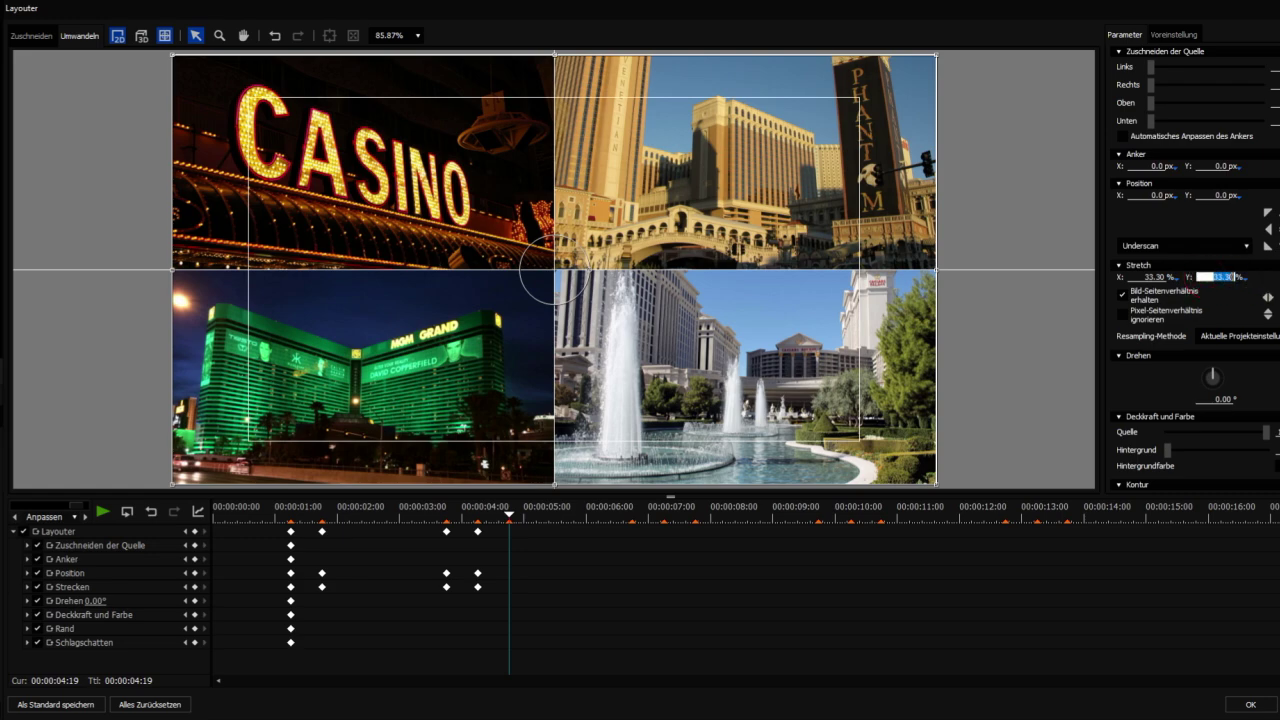
Step: At 00:00:04:19, set the stretch to 67 % and move the fountain picture to fill the frame
{"action": "type", "text": "67"}
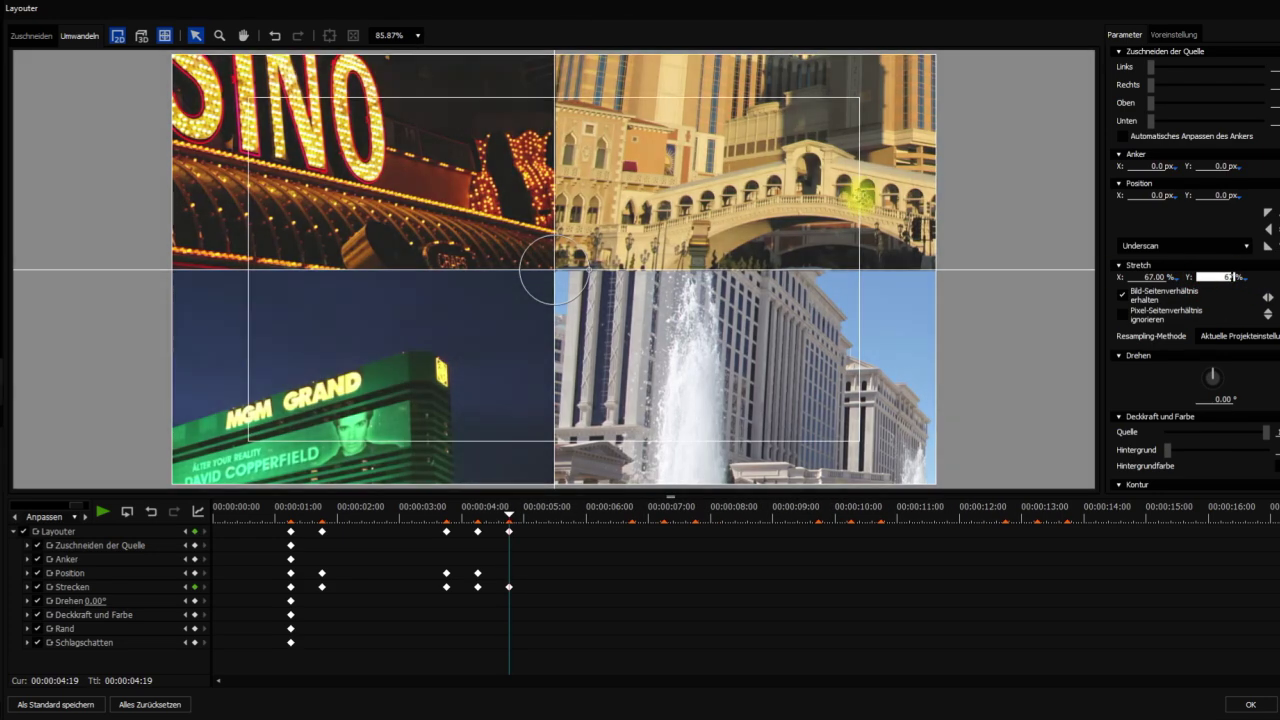
{"action": "key", "text": "Return"}
{"action": "left_click_drag", "start_coordinate": [860, 349], "coordinate": [736, 314]}
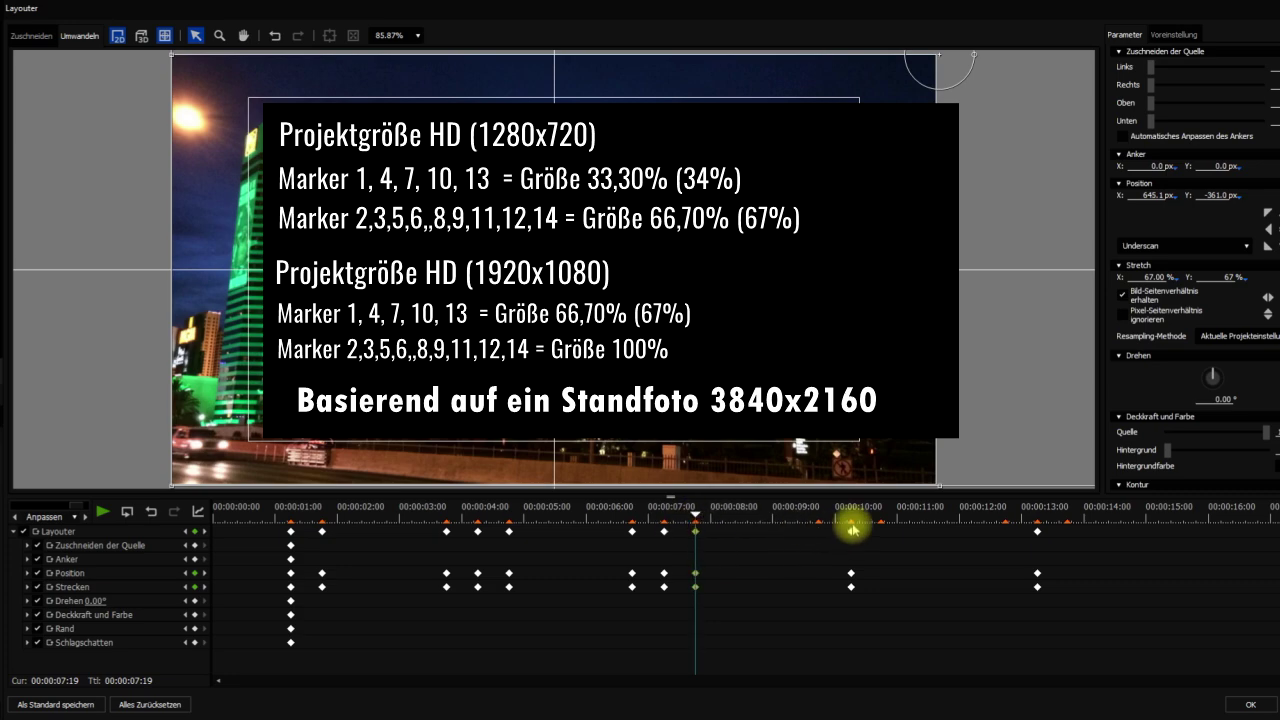
Step: Paste the full-frame MGM Grand position and stretch keyframes at 00:00:09:18 to hold that view
{"action": "left_click", "coordinate": [817, 525]}
{"action": "key", "text": "ctrl+v"}
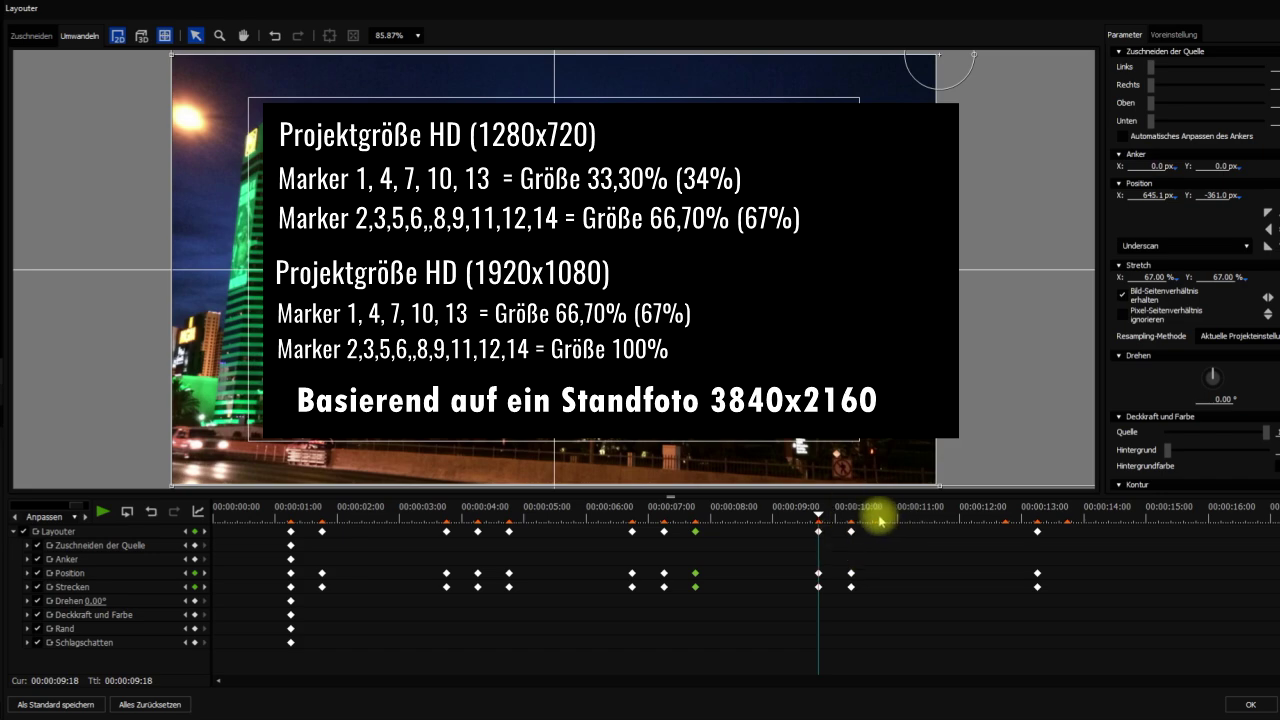
Step: At 00:00:10:18, set the stretch to 67 % and move the Venetian picture to about X -644 px, Y 360 px; paste those keyframes at 00:00:12:18
{"action": "left_click", "coordinate": [883, 521]}
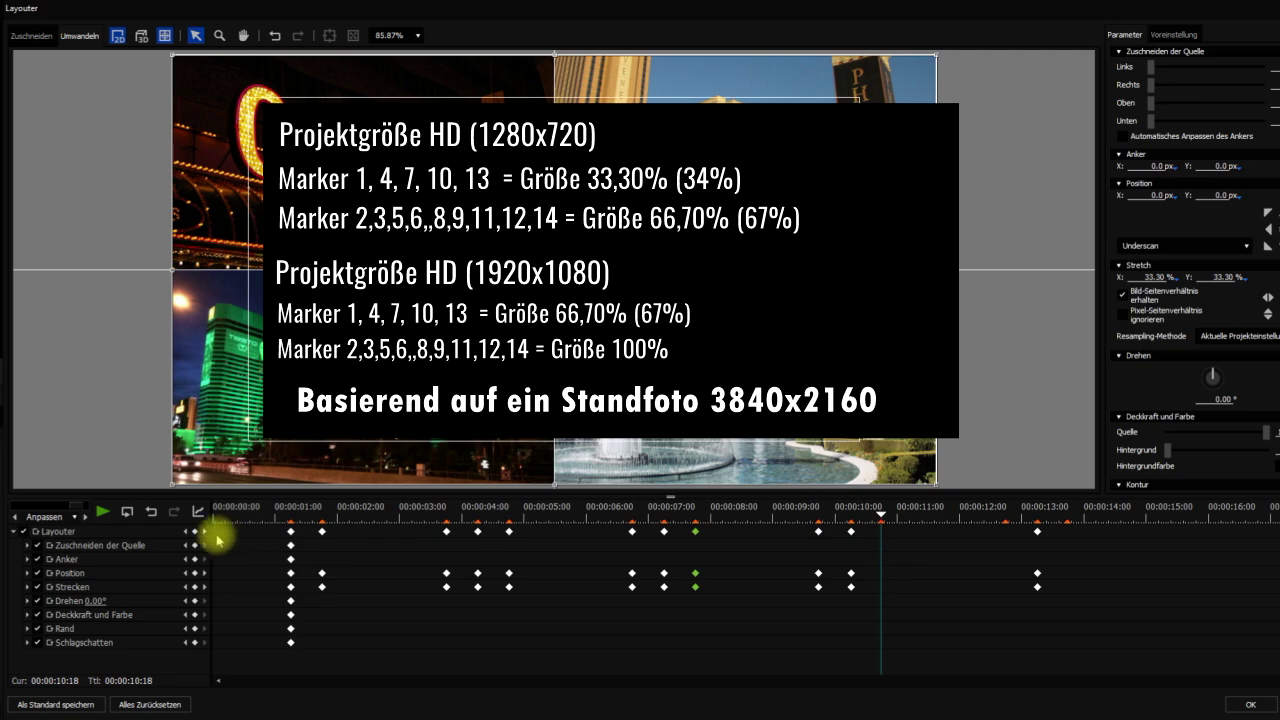
{"action": "key", "text": "Left"}
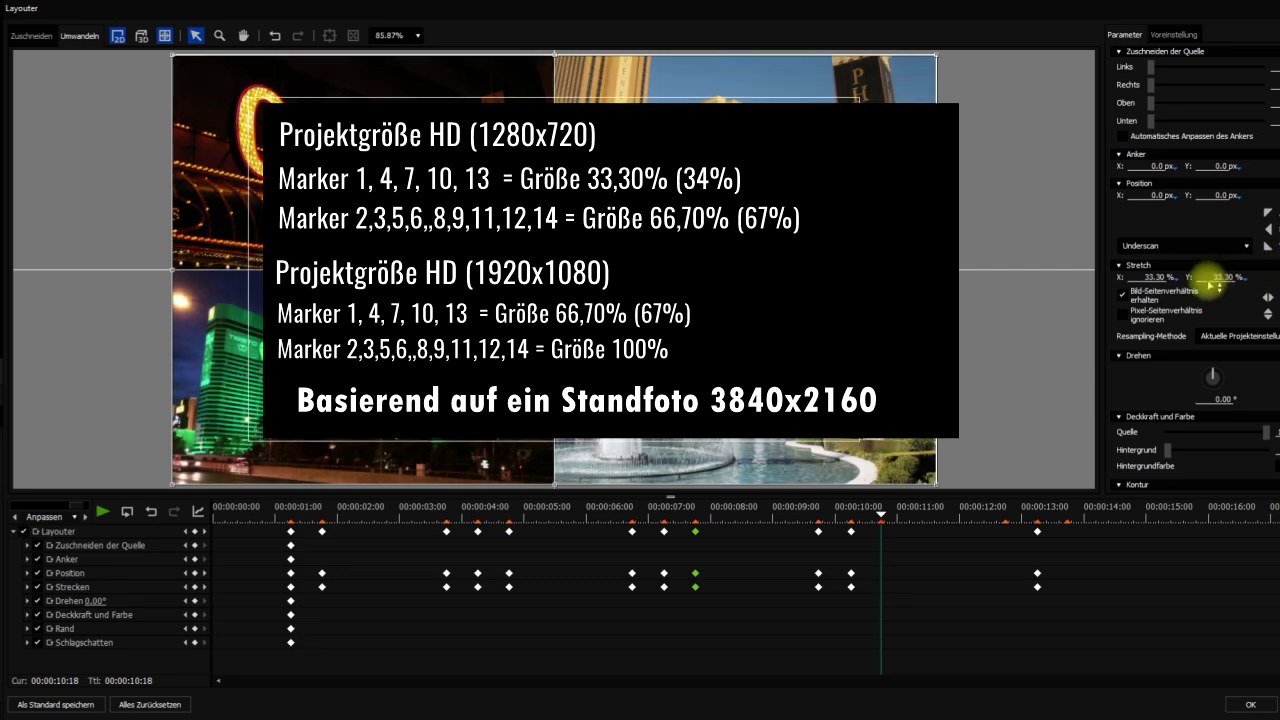
{"action": "type", "text": "67"}
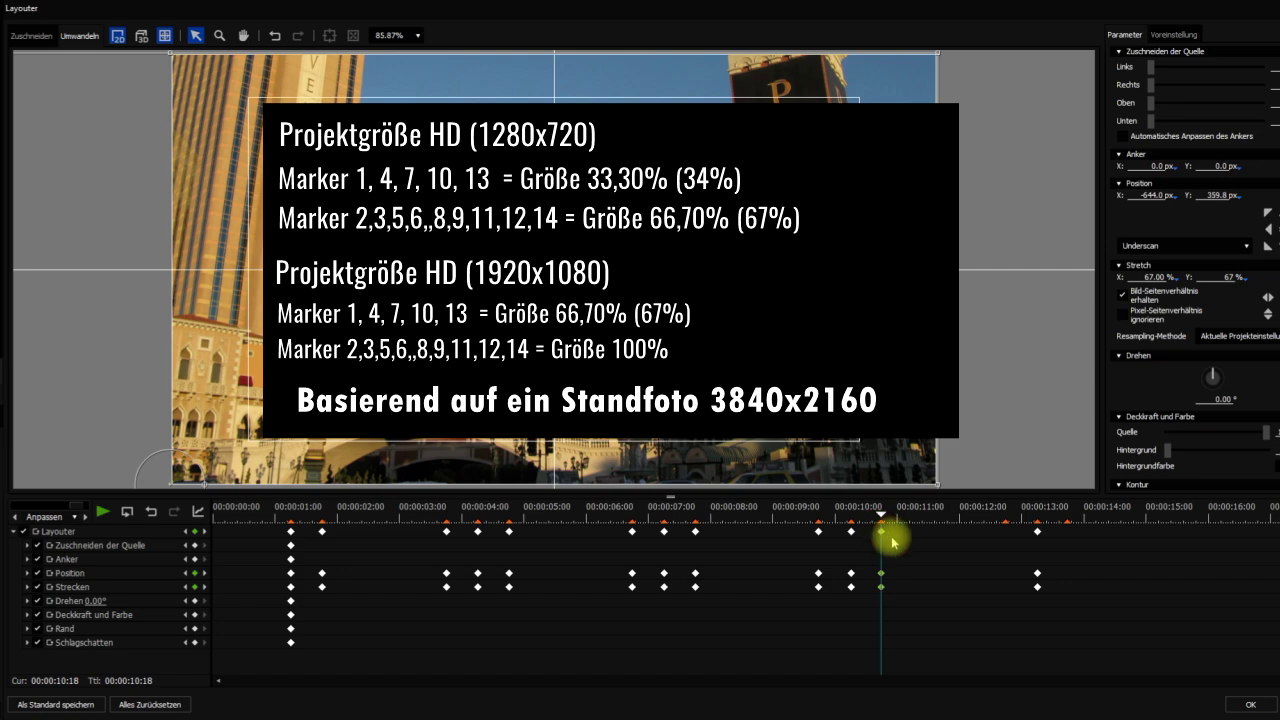
{"action": "left_click", "coordinate": [1006, 510]}
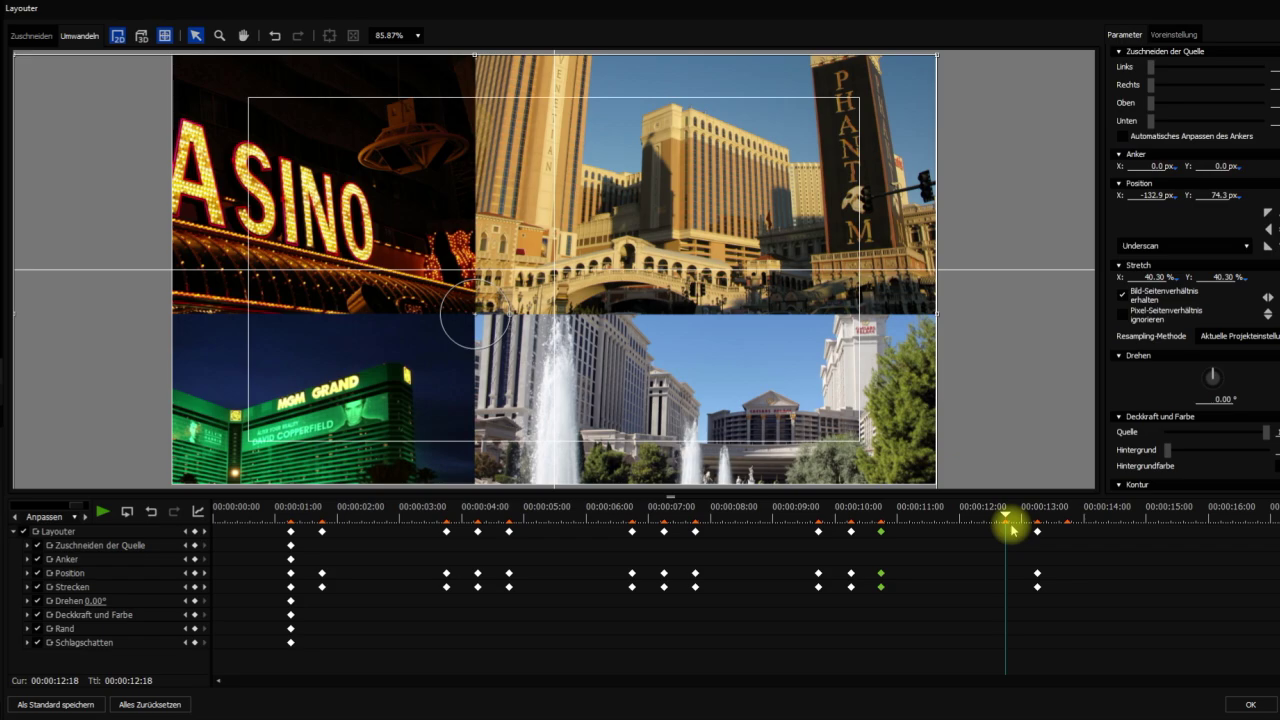
{"action": "key", "text": "ctrl+v"}
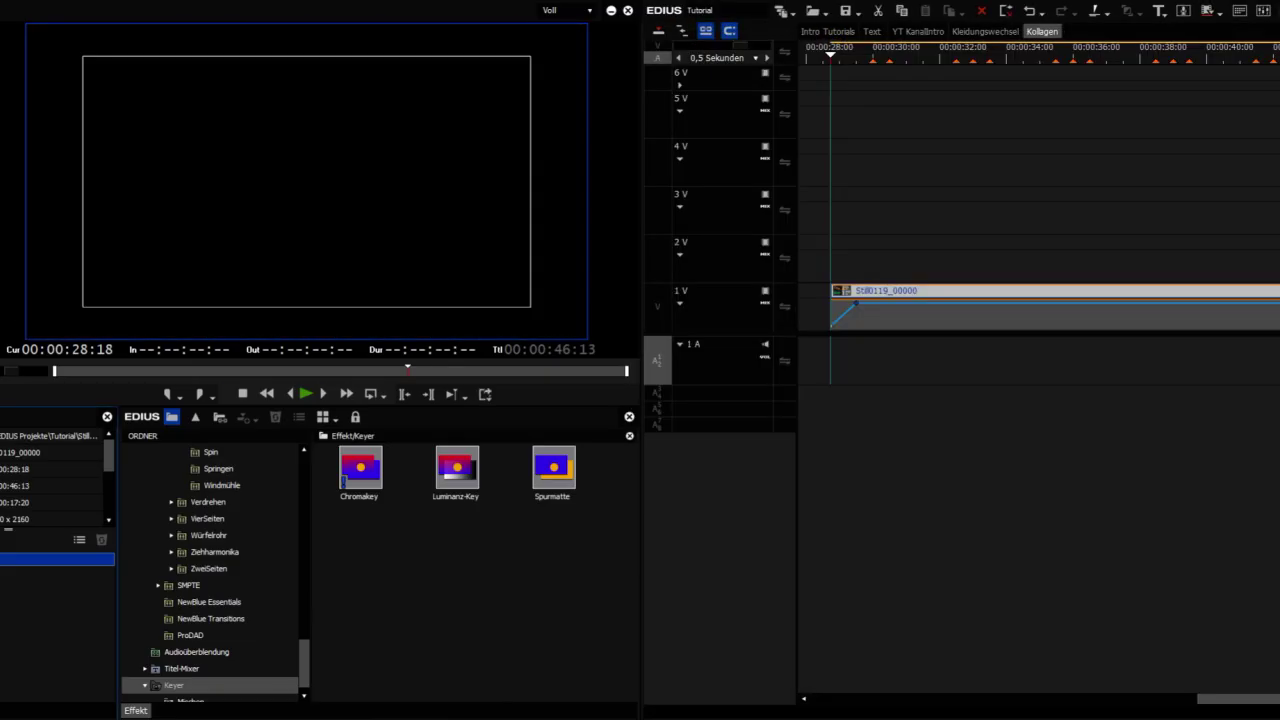
Step: Play back the animated collage from its start to check the zooms between the pictures
{"action": "key", "text": "space"}
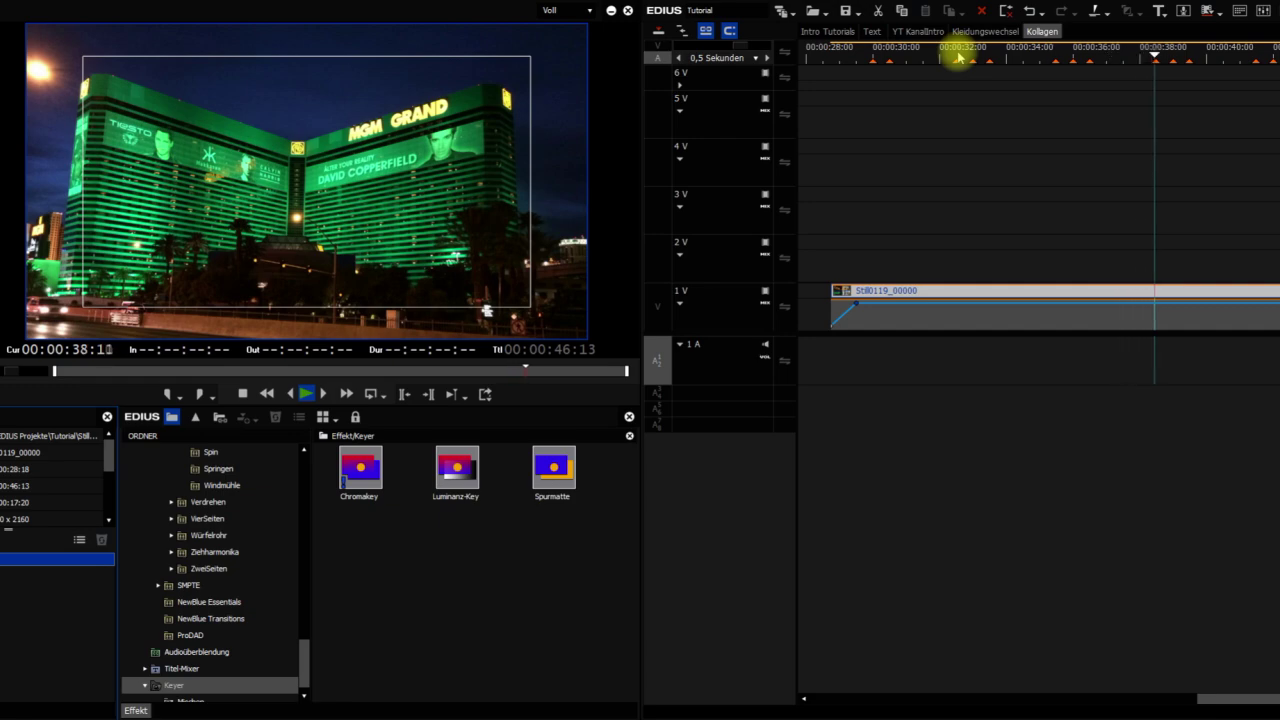
{"action": "key", "text": "space"}
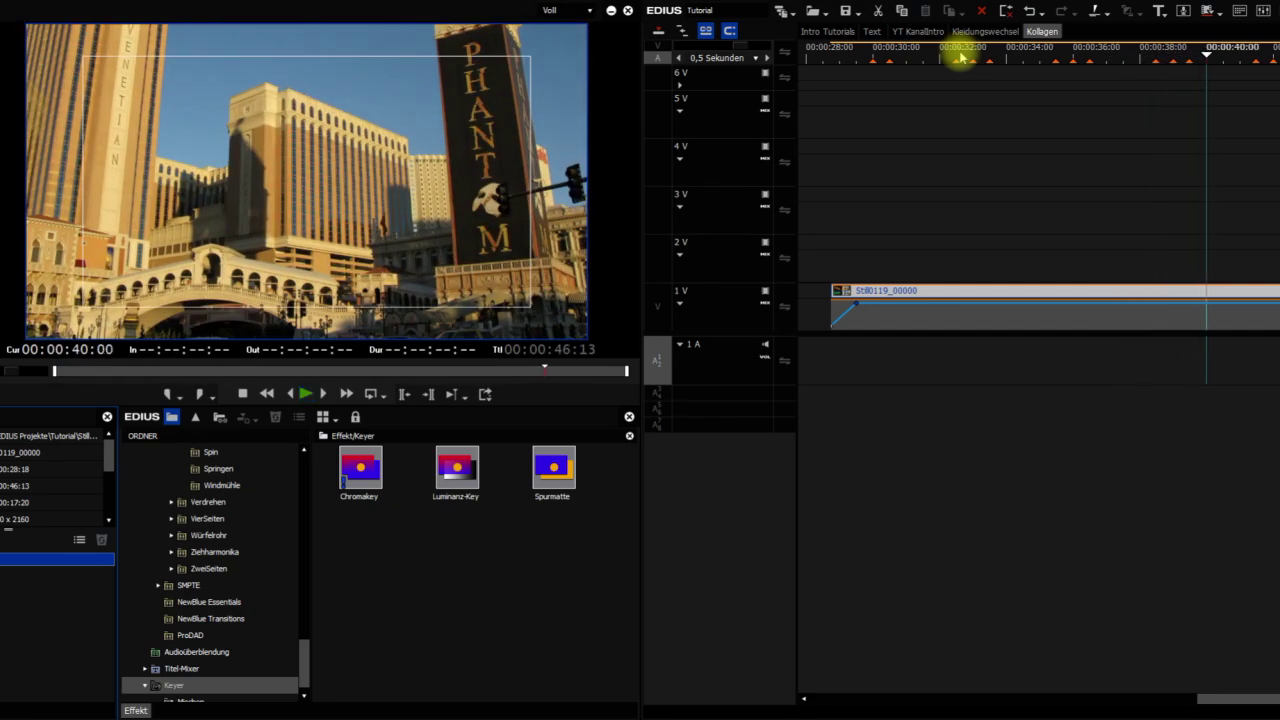
Step: Place the playhead at 00:00:30:00, assign the video source channel to track 2 V and start a new title there
{"action": "left_click", "coordinate": [873, 49]}
{"action": "left_click", "coordinate": [693, 262]}
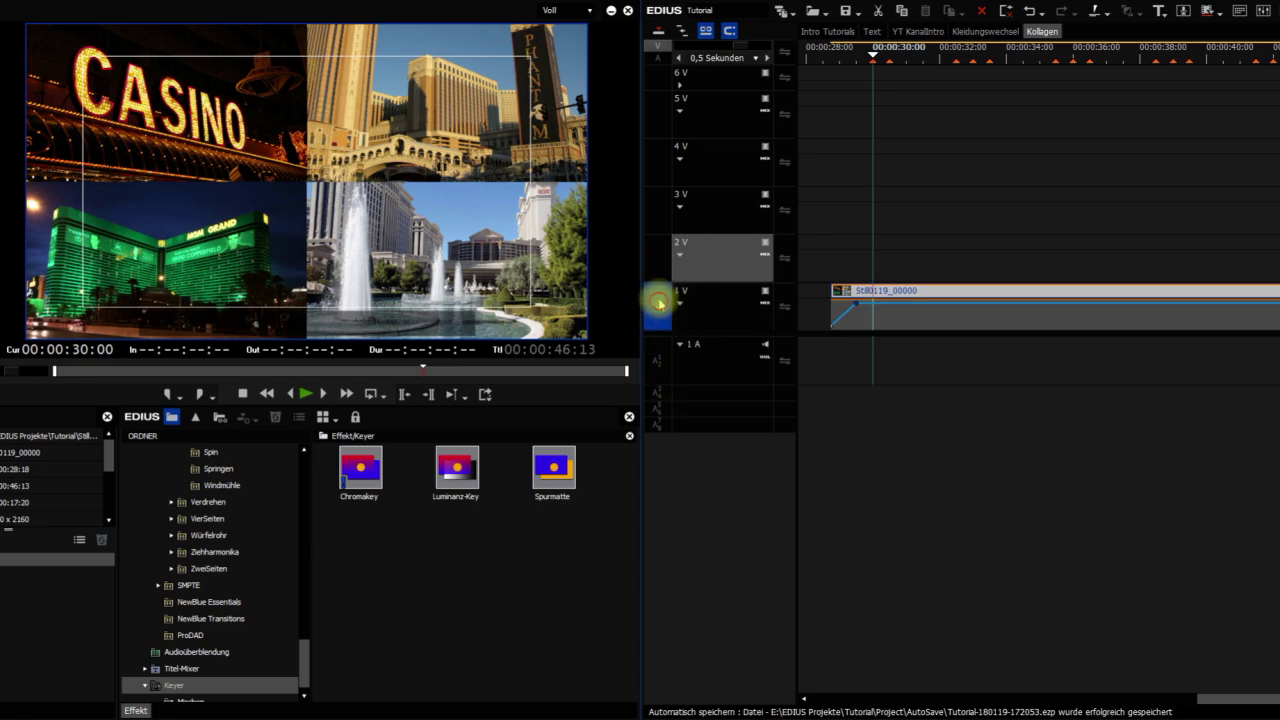
{"action": "left_click_drag", "start_coordinate": [659, 302], "coordinate": [653, 257]}
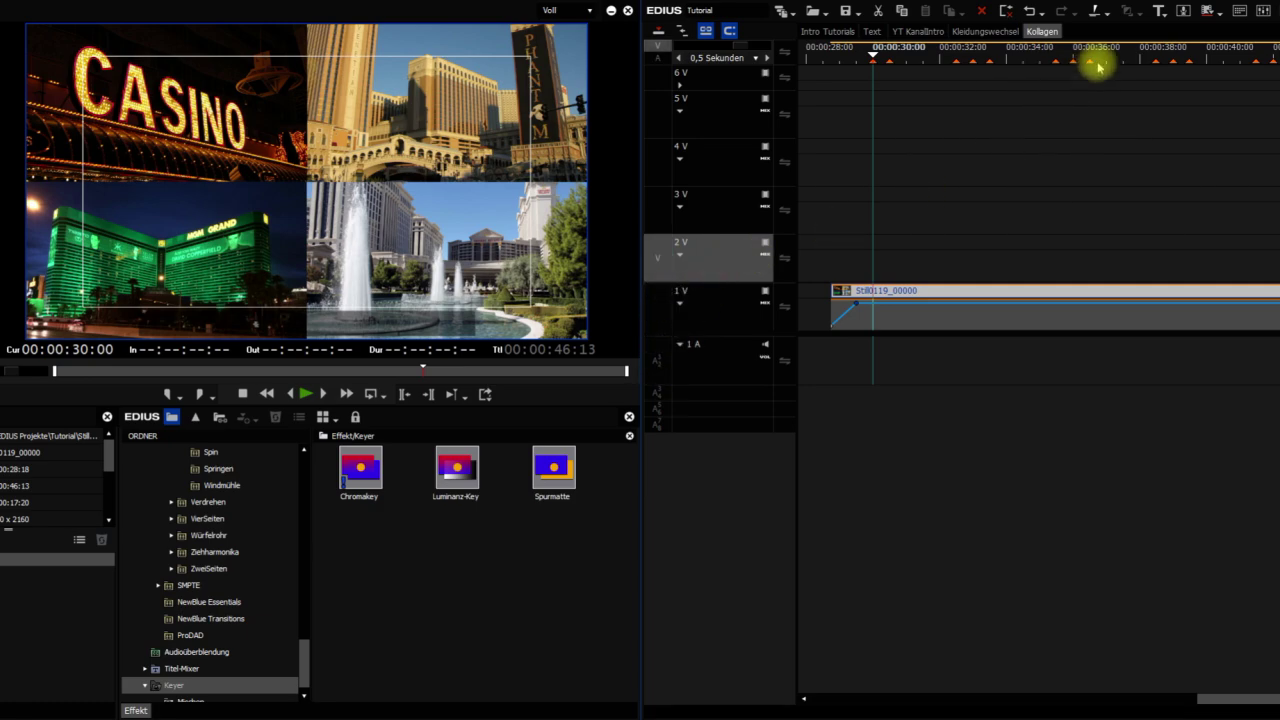
{"action": "left_click", "coordinate": [1160, 11]}
{"action": "left_click", "coordinate": [1196, 119]}
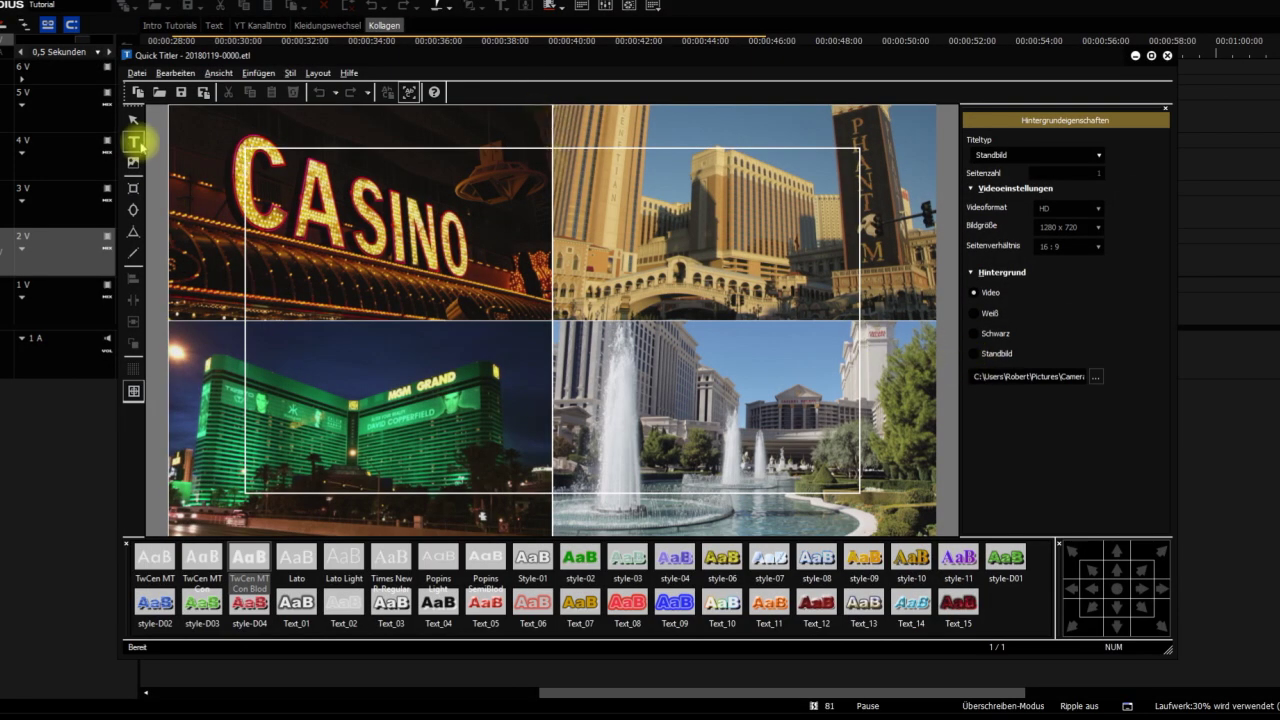
Step: Add the text "Las Vegas" to the title, centre it in the frame and save the title
{"action": "left_click", "coordinate": [335, 196]}
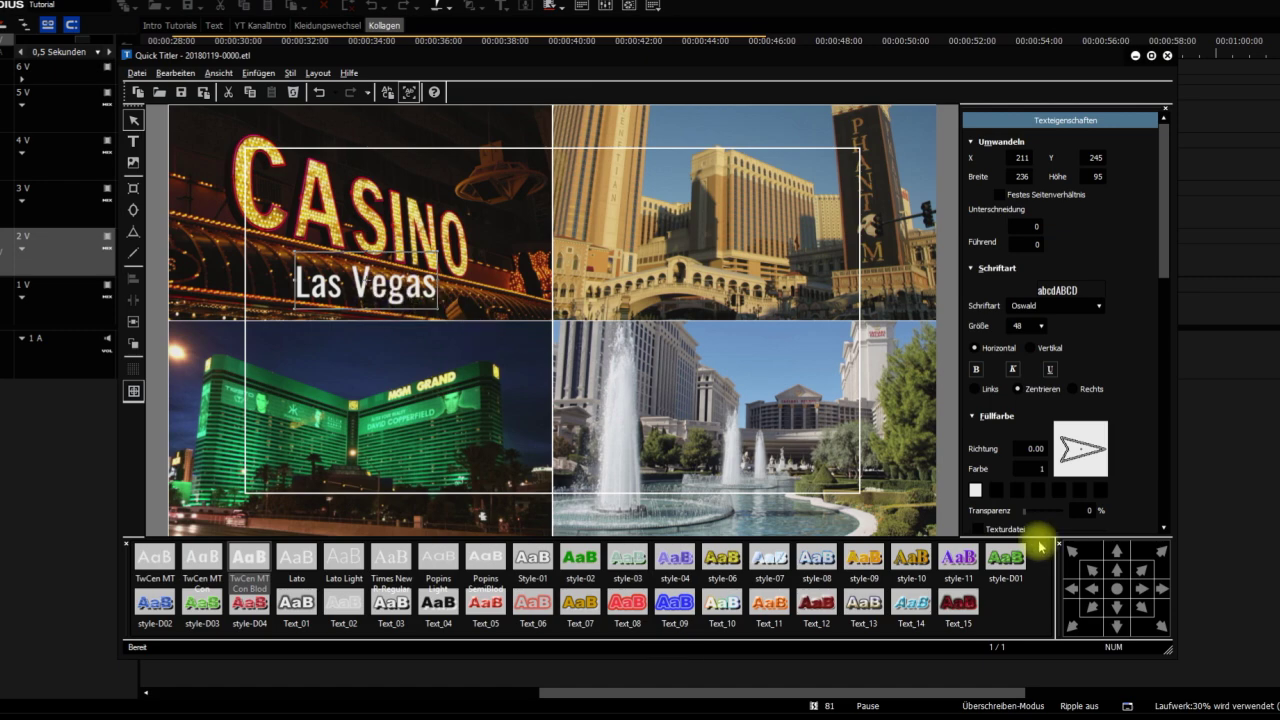
{"action": "left_click", "coordinate": [1117, 589]}
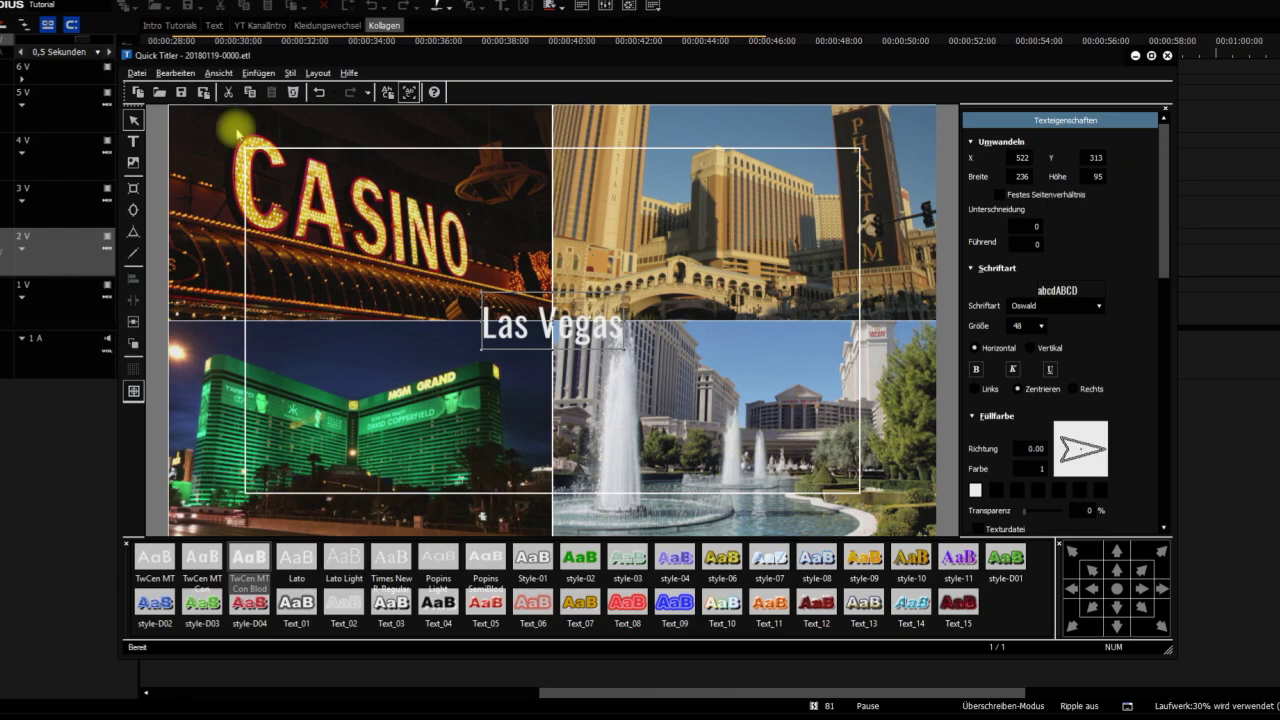
{"action": "left_click", "coordinate": [203, 93]}
Step: Move the title clip on track 2 V to start at 00:00:30:12 and trim its end to 00:00:32:12
{"action": "left_click", "coordinate": [288, 68]}
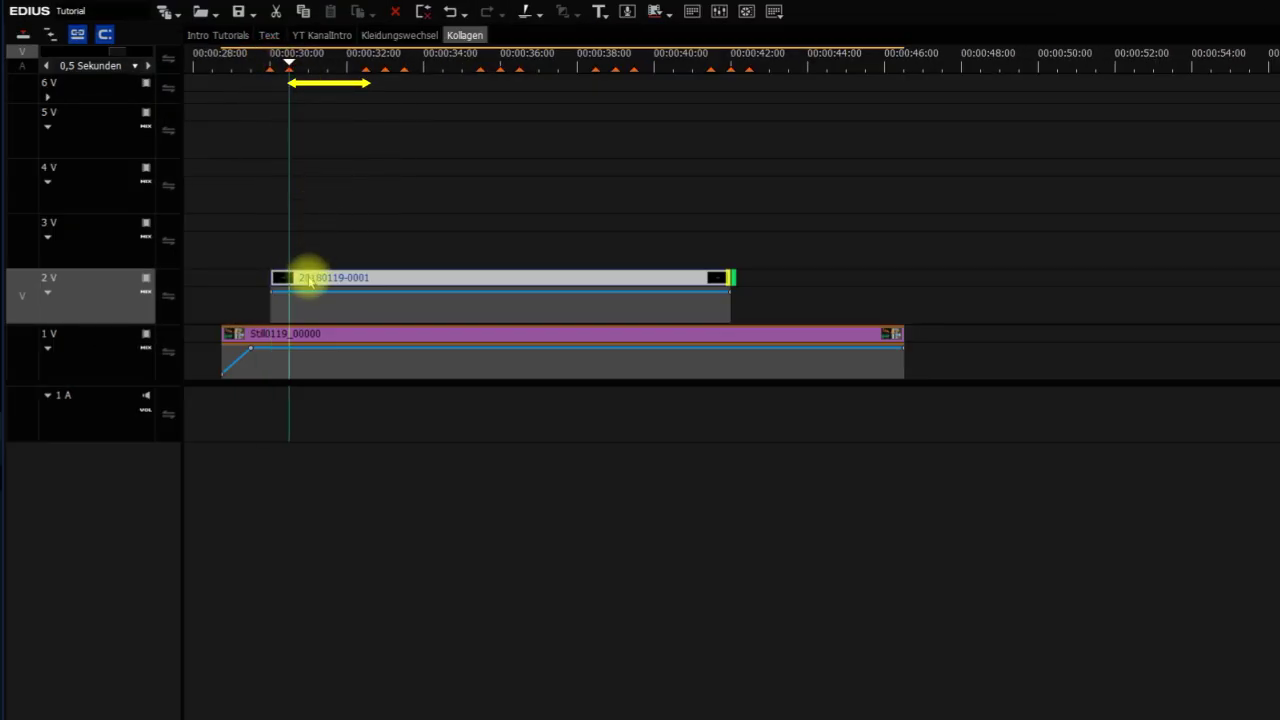
{"action": "left_click_drag", "start_coordinate": [314, 289], "coordinate": [332, 288]}
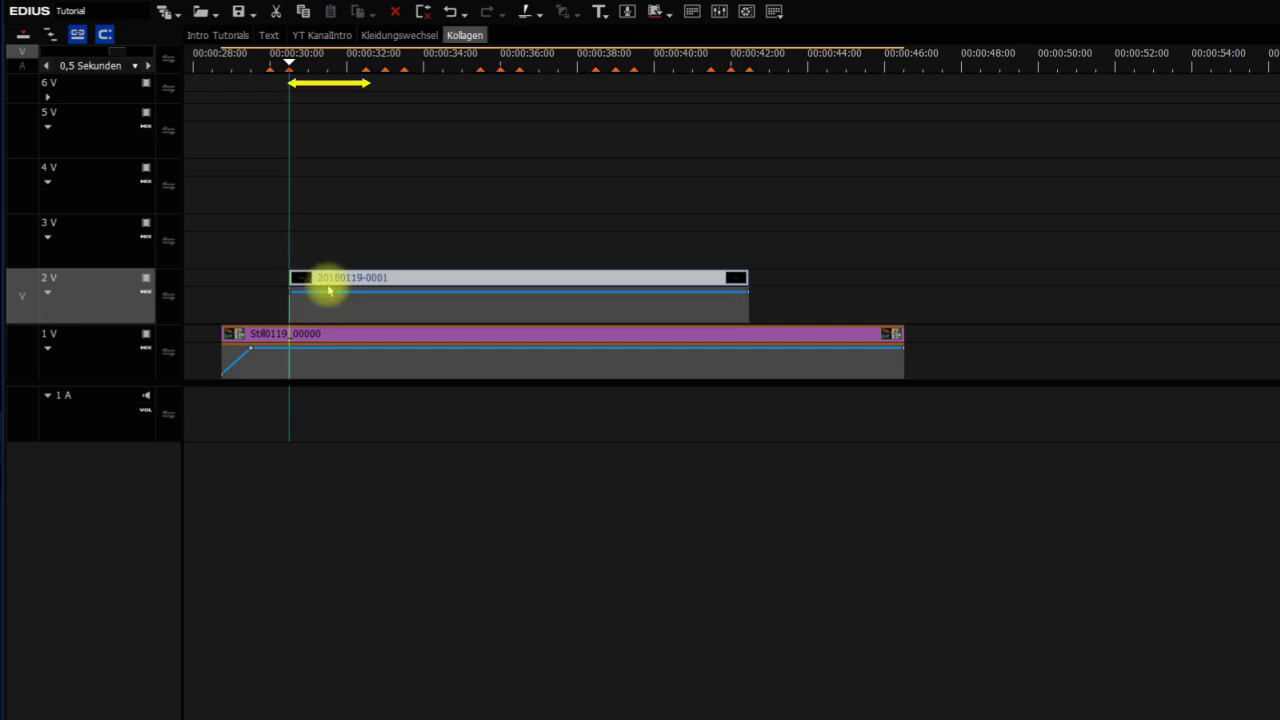
{"action": "left_click_drag", "start_coordinate": [745, 289], "coordinate": [355, 252]}
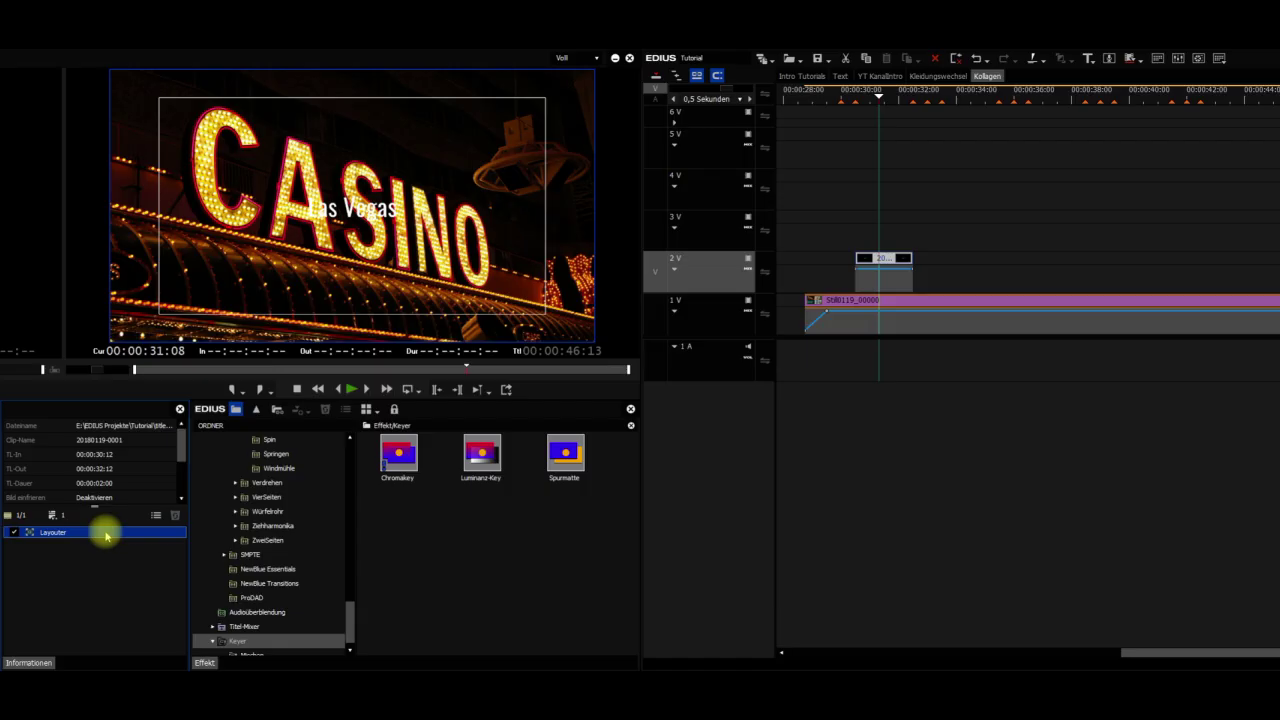
Step: Open the title clip's Layouter and enable keyframing for all Layouter parameters at 00:00:00:00
{"action": "right_click", "coordinate": [106, 535]}
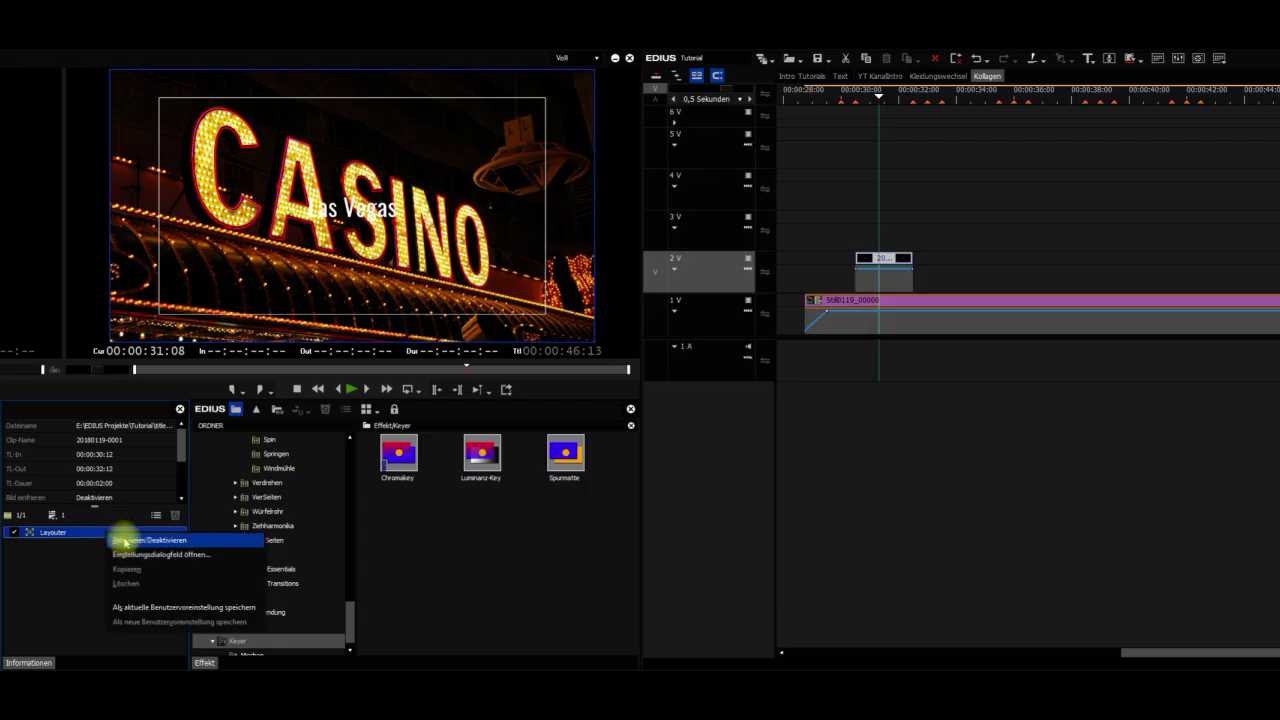
{"action": "left_click", "coordinate": [135, 555]}
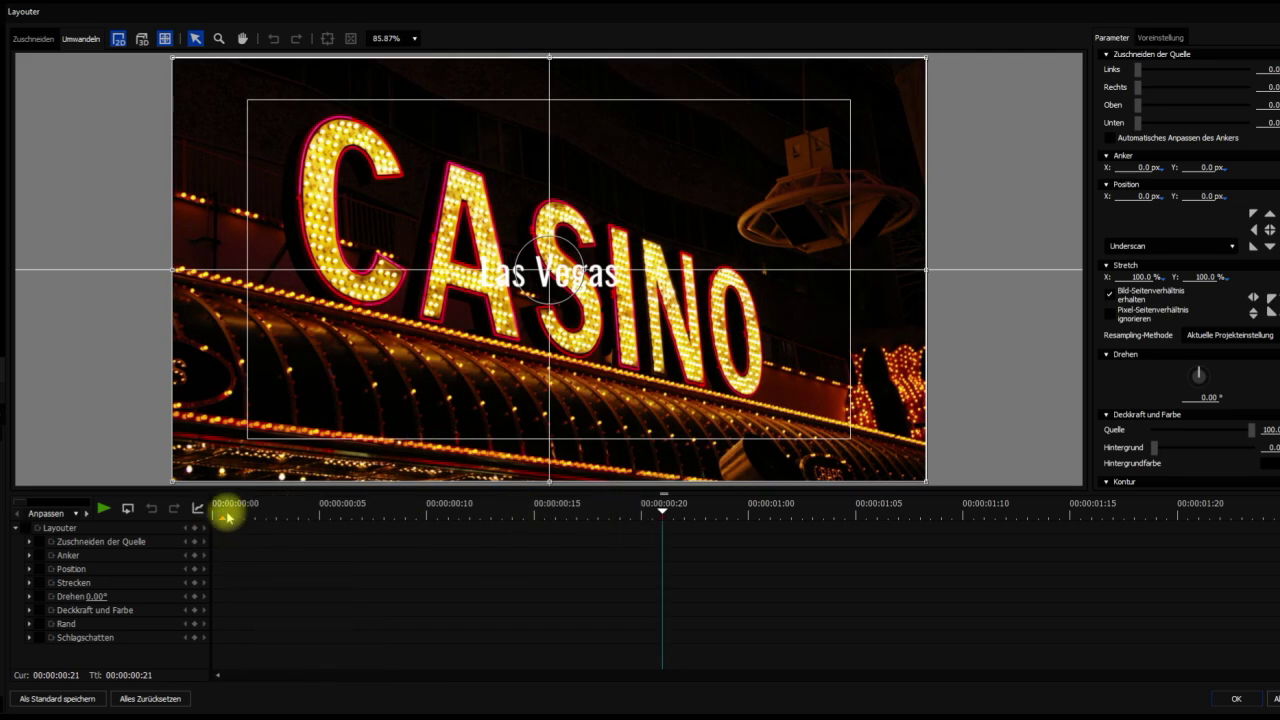
{"action": "left_click", "coordinate": [223, 513]}
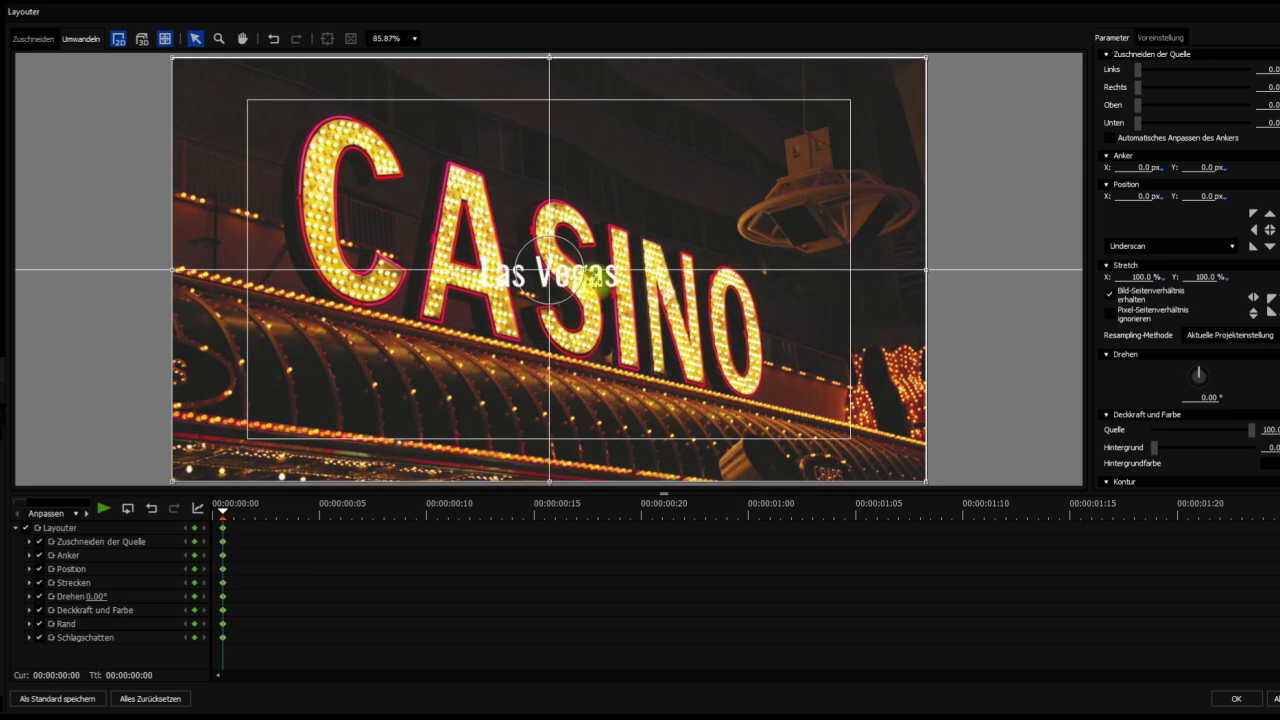
Step: In 3D mode, rotate the title about 7.6° around Z and move it beyond the frame's left edge, at about X -756 px, Y 185 px
{"action": "left_click_drag", "start_coordinate": [597, 276], "coordinate": [361, 402]}
{"action": "left_click", "coordinate": [142, 42]}
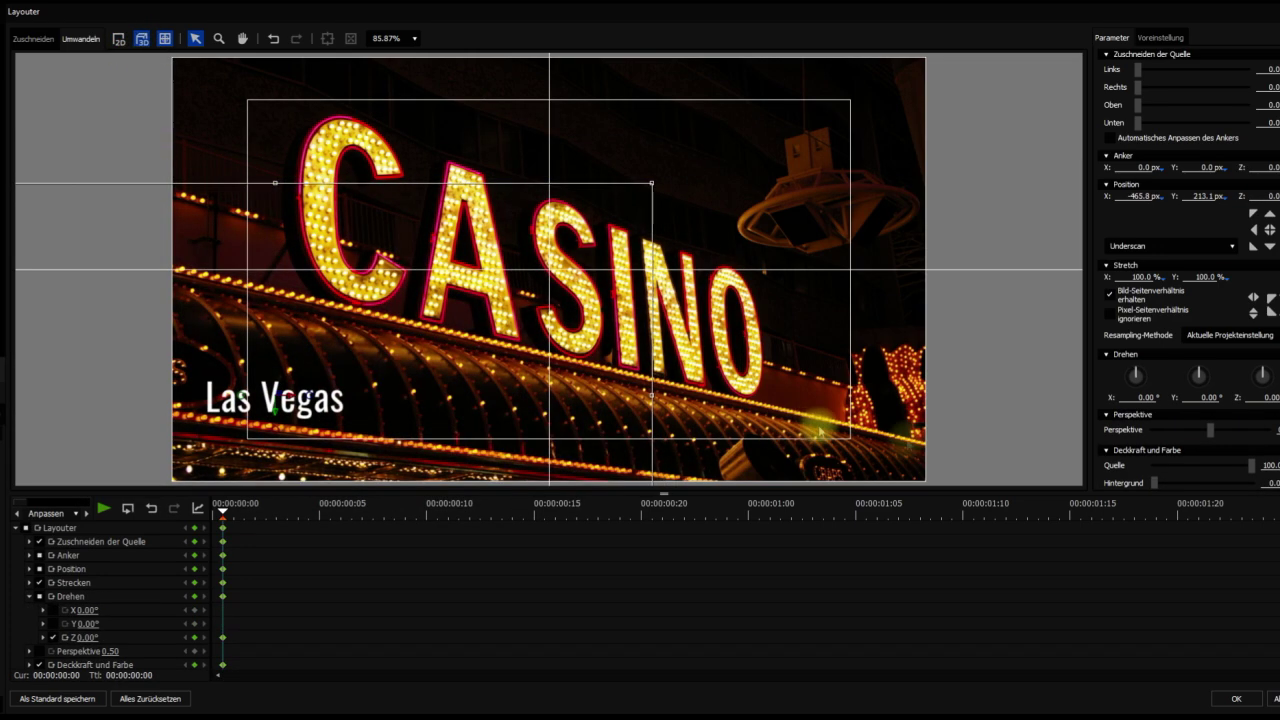
{"action": "left_click_drag", "start_coordinate": [1263, 374], "coordinate": [1266, 370]}
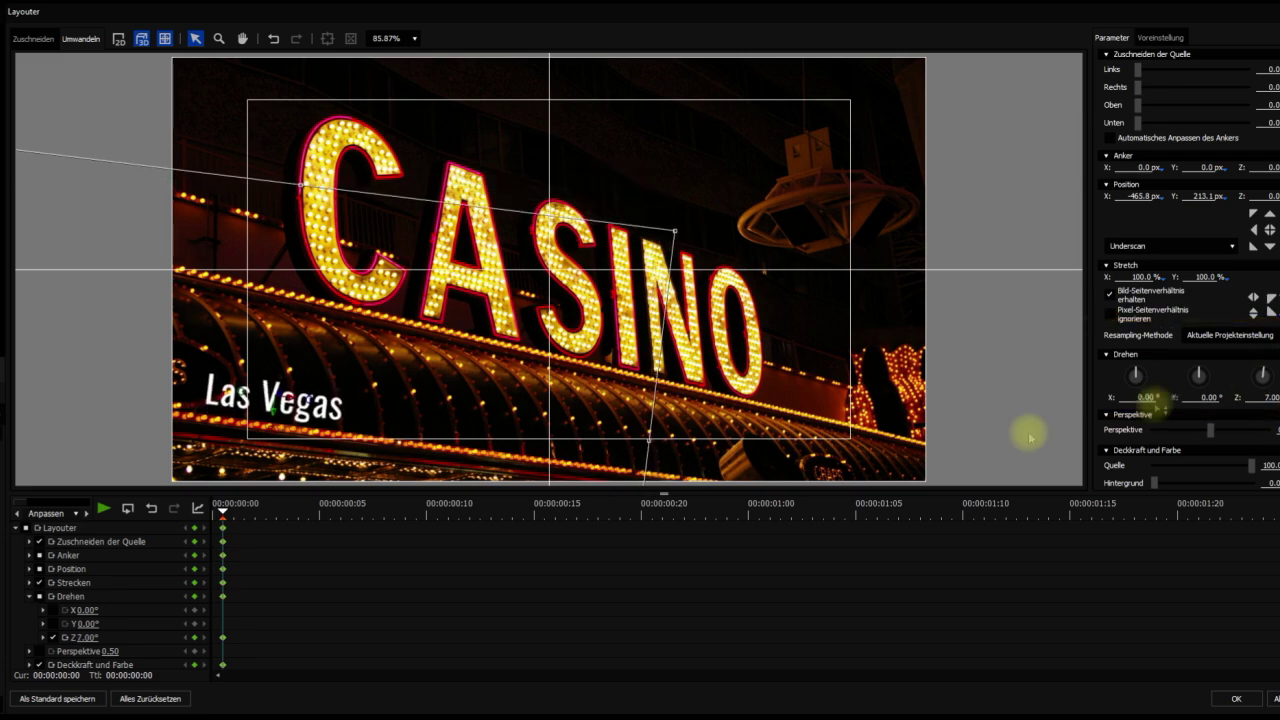
{"action": "left_click_drag", "start_coordinate": [340, 405], "coordinate": [168, 385]}
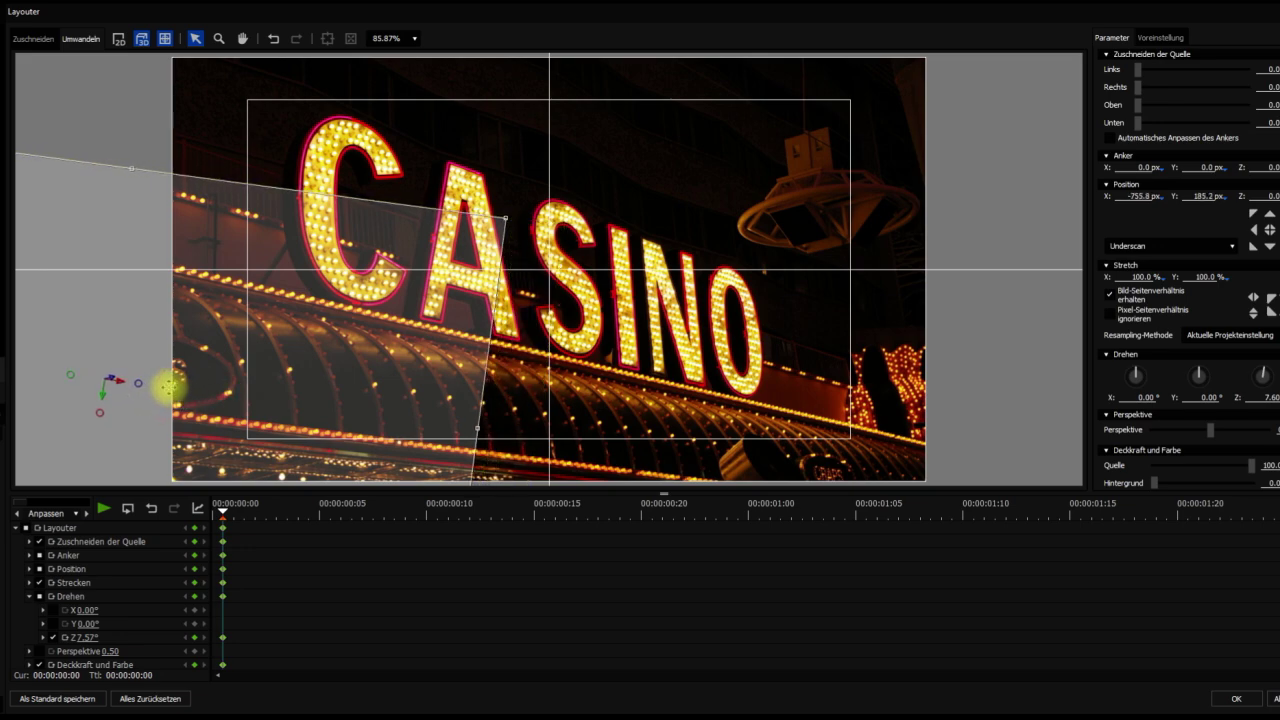
Step: At 00:00:00:05, move the title into the lower left of the casino picture, at about X -392 px, Y 228 px
{"action": "left_click", "coordinate": [225, 510]}
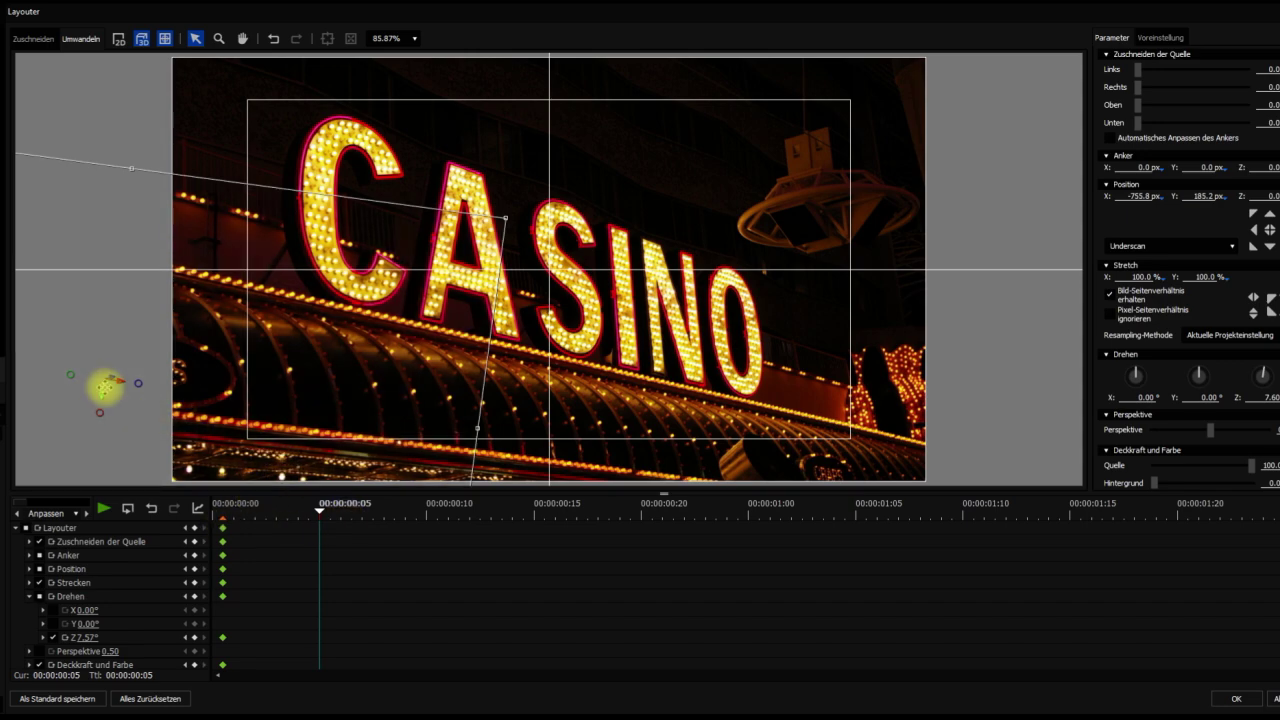
{"action": "left_click_drag", "start_coordinate": [115, 403], "coordinate": [344, 415]}
Step: At 00:00:01:10, shift the title slightly further right along the roof edge, to about X -369 px, Y 232 px
{"action": "left_click", "coordinate": [1060, 515]}
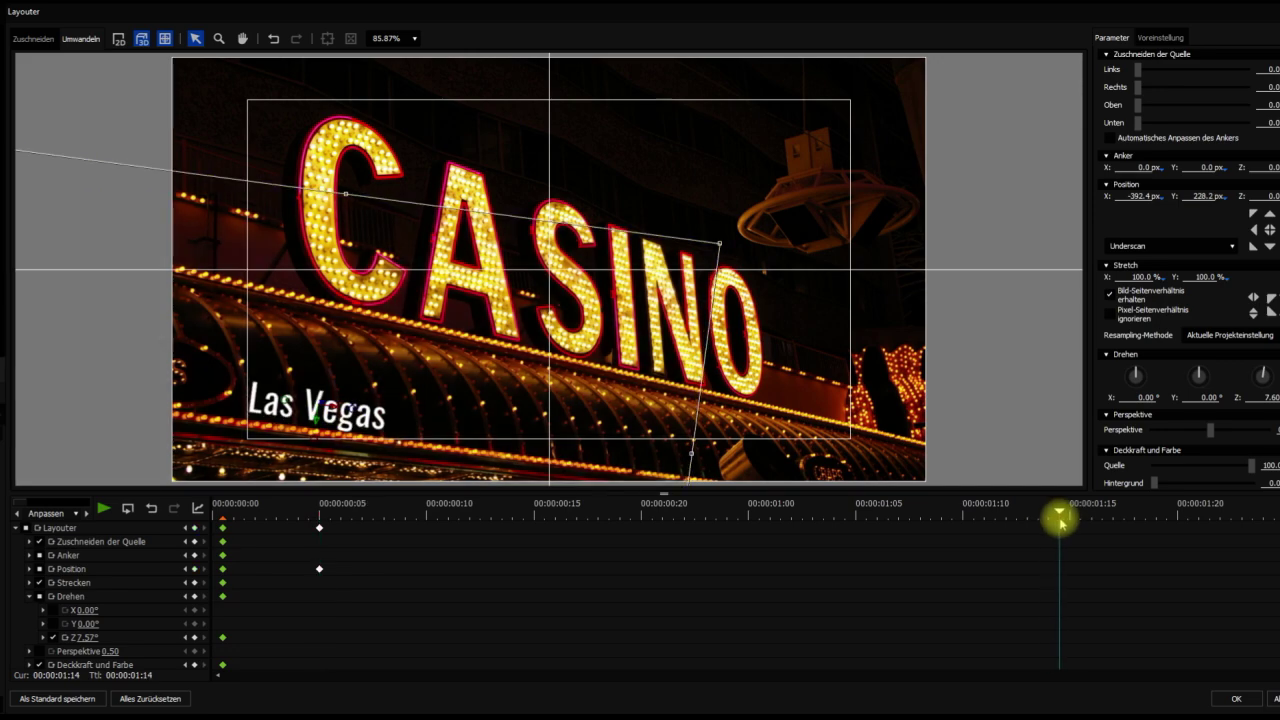
{"action": "left_click_drag", "start_coordinate": [1070, 518], "coordinate": [977, 518]}
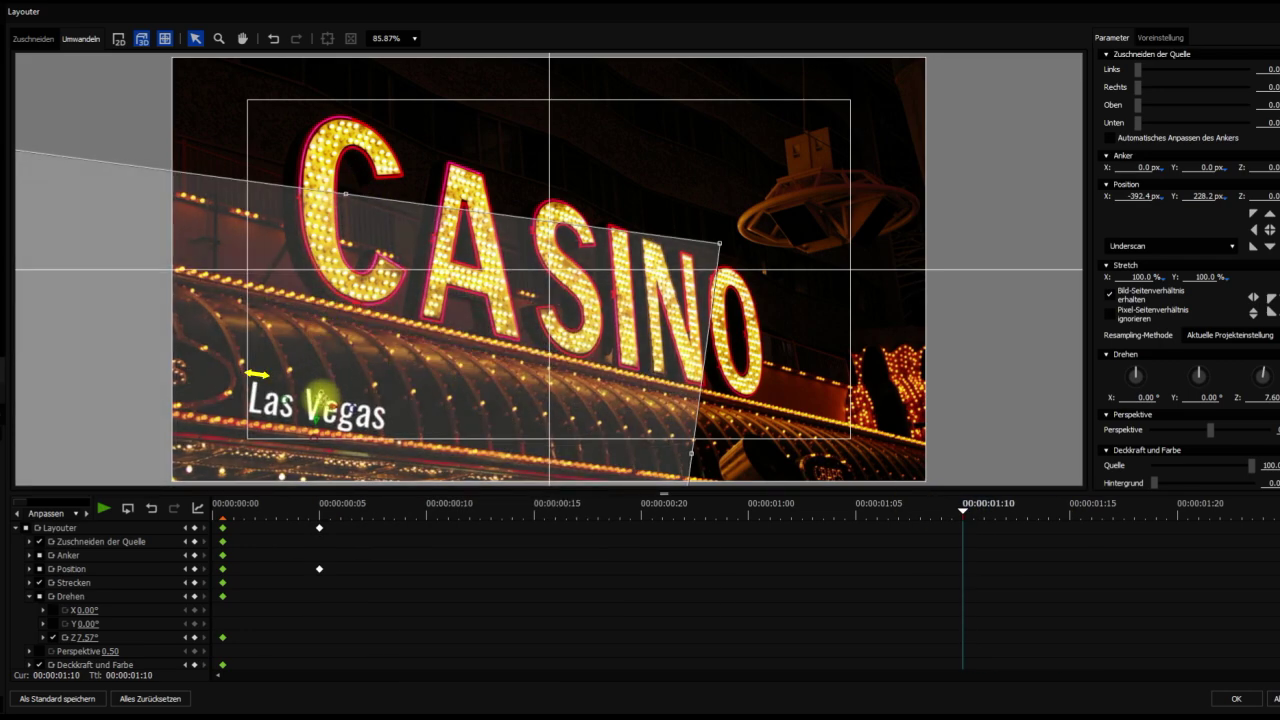
{"action": "left_click_drag", "start_coordinate": [320, 398], "coordinate": [372, 408]}
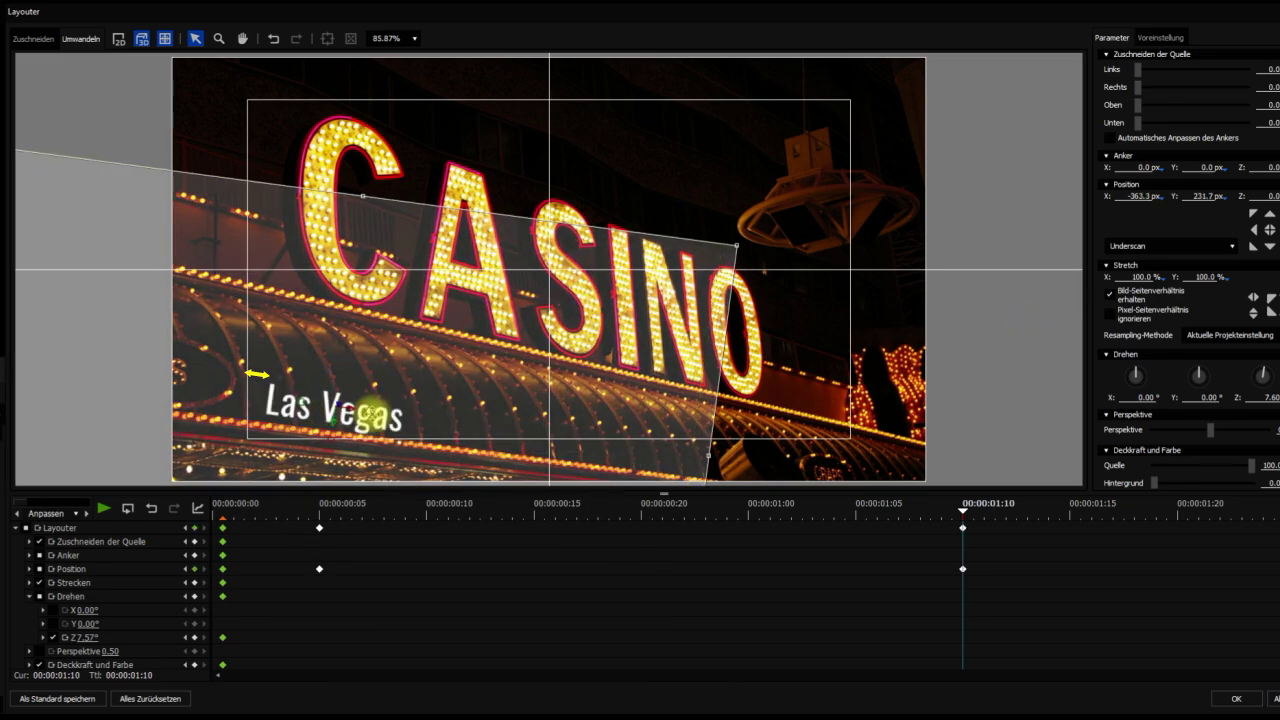
{"action": "left_click_drag", "start_coordinate": [374, 410], "coordinate": [369, 410]}
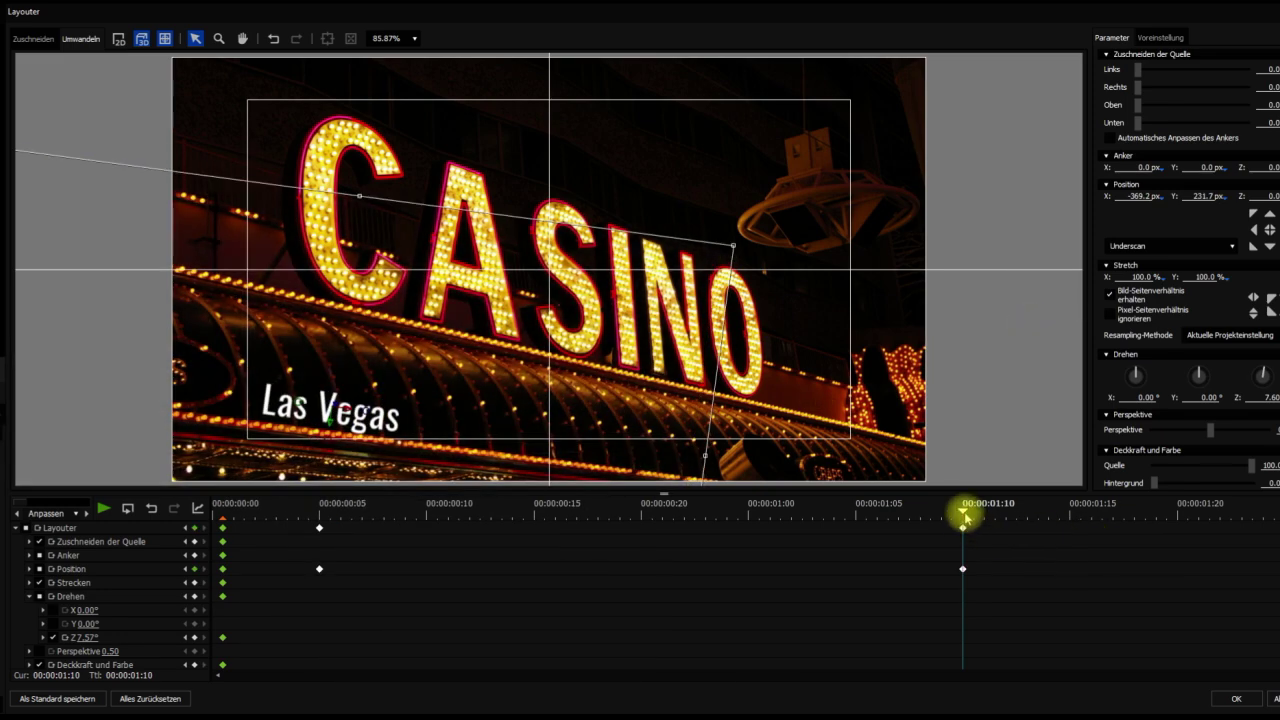
Step: At 00:00:02:00, move the title out past the frame's right edge, at about X 769 px, Y 374 px, and apply the Layouter changes
{"action": "left_click_drag", "start_coordinate": [965, 517], "coordinate": [1278, 548]}
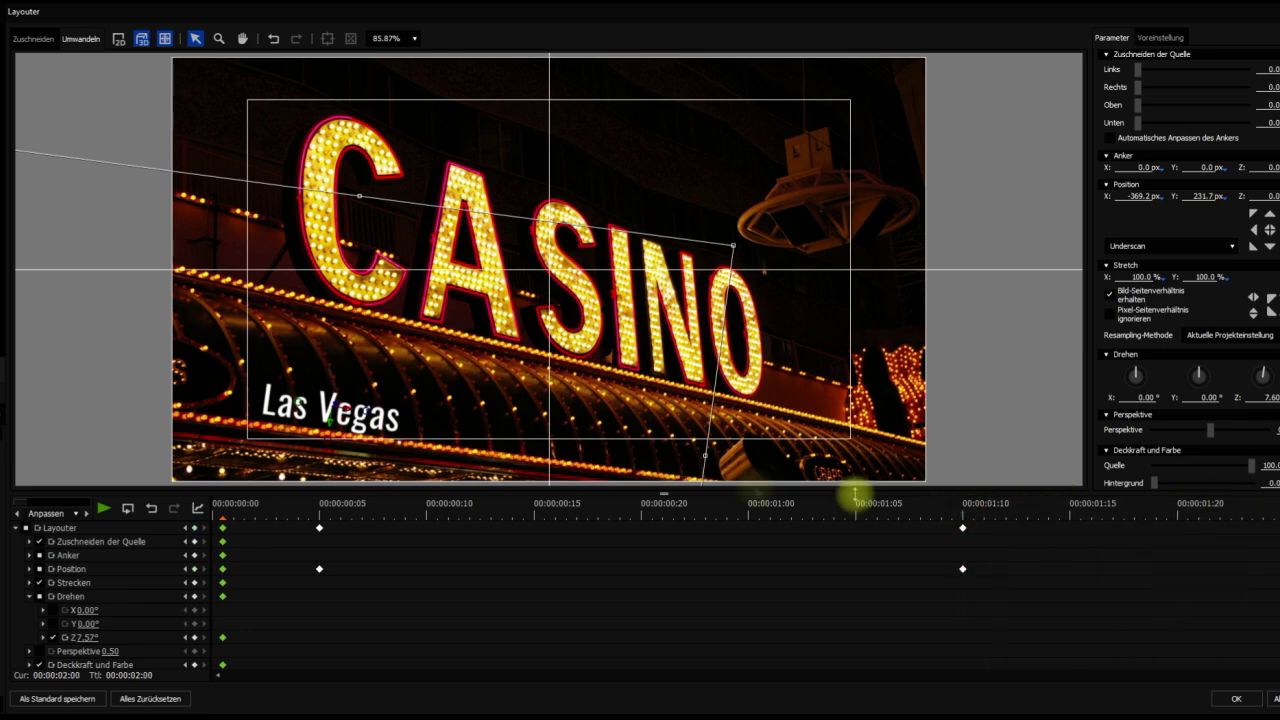
{"action": "left_click", "coordinate": [340, 418]}
{"action": "left_click_drag", "start_coordinate": [333, 413], "coordinate": [737, 461]}
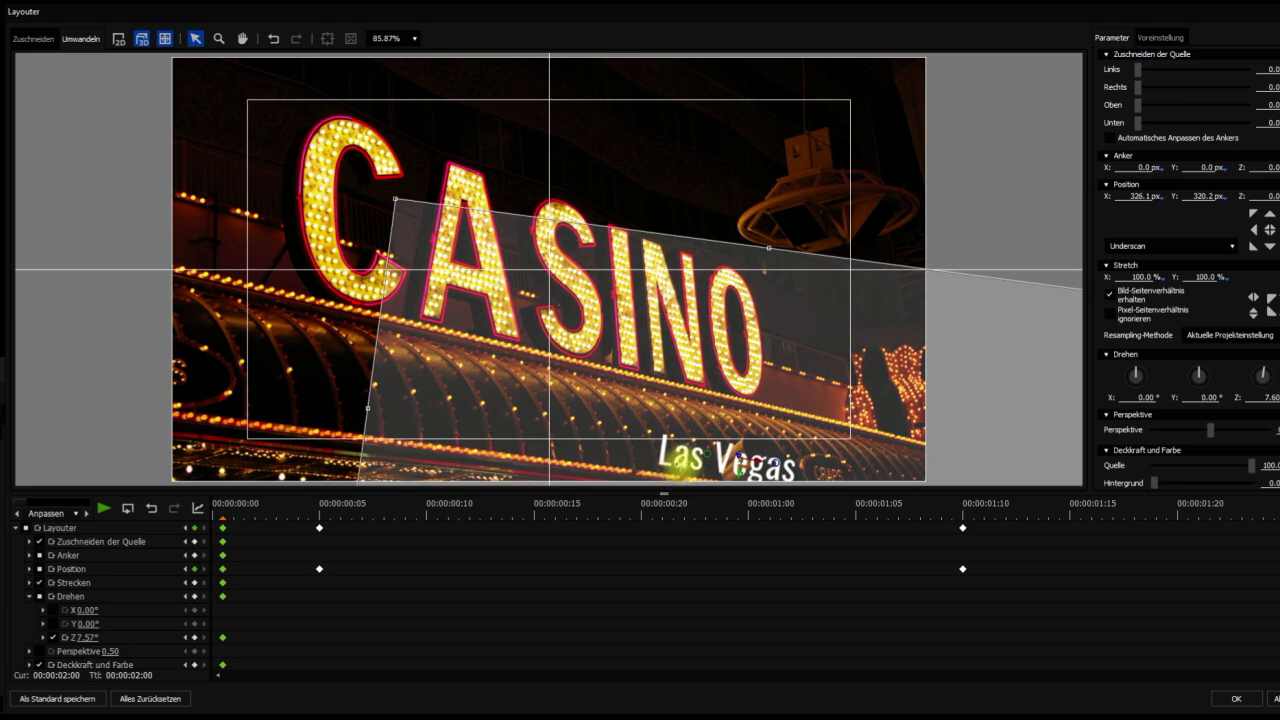
{"action": "left_click_drag", "start_coordinate": [690, 458], "coordinate": [937, 474]}
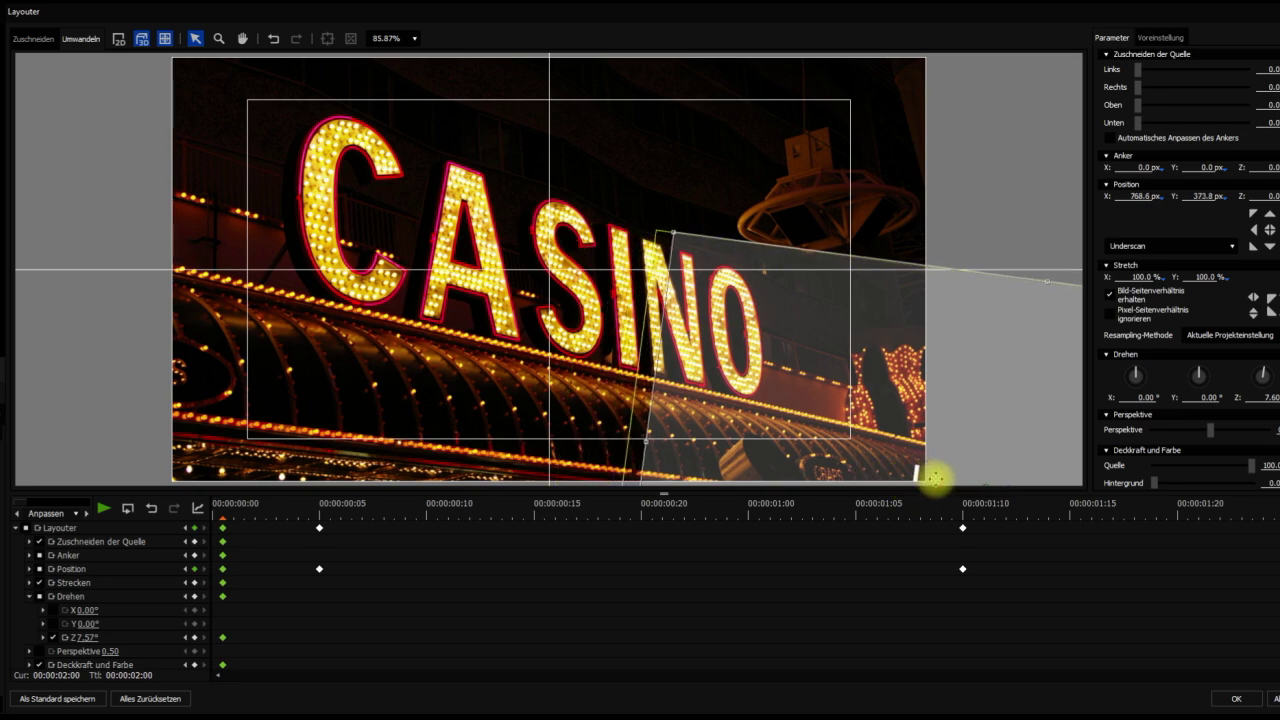
{"action": "left_click", "coordinate": [1230, 698]}
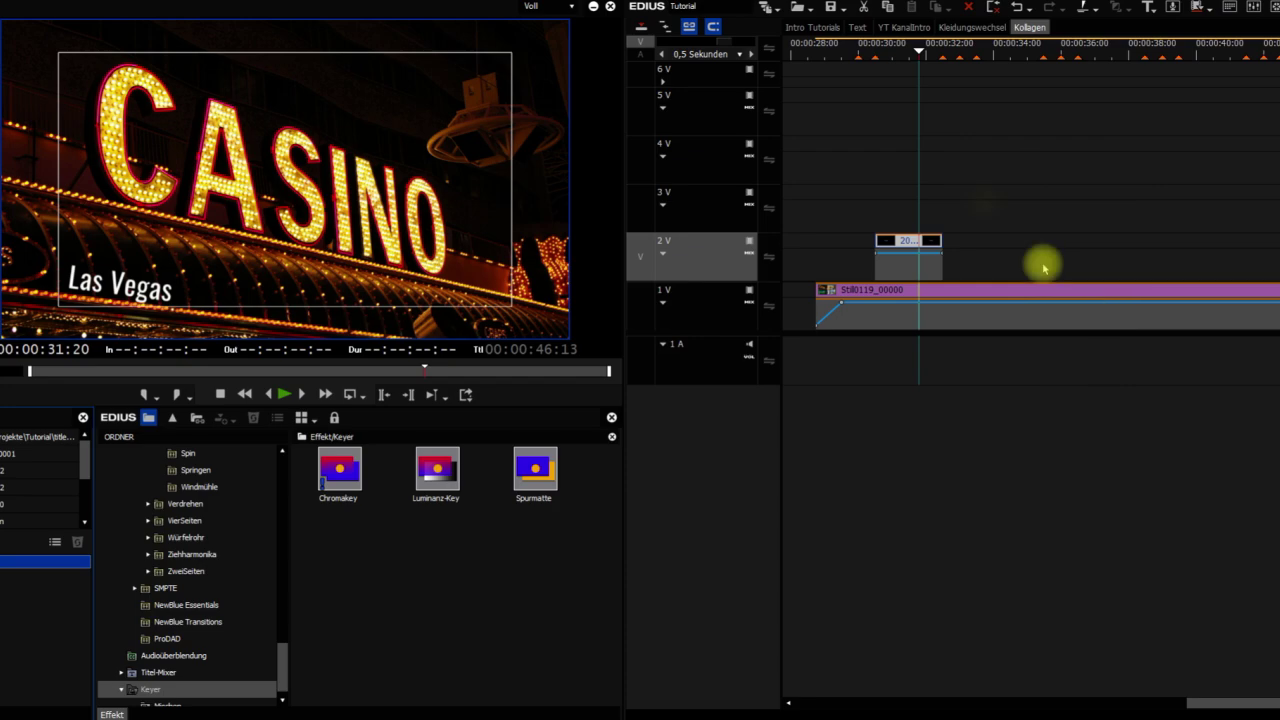
Step: Fit the title clip on track 2 V between the two timeline markers, starting at 00:00:30:12 and ending at 00:00:32:12
{"action": "left_click", "coordinate": [875, 46]}
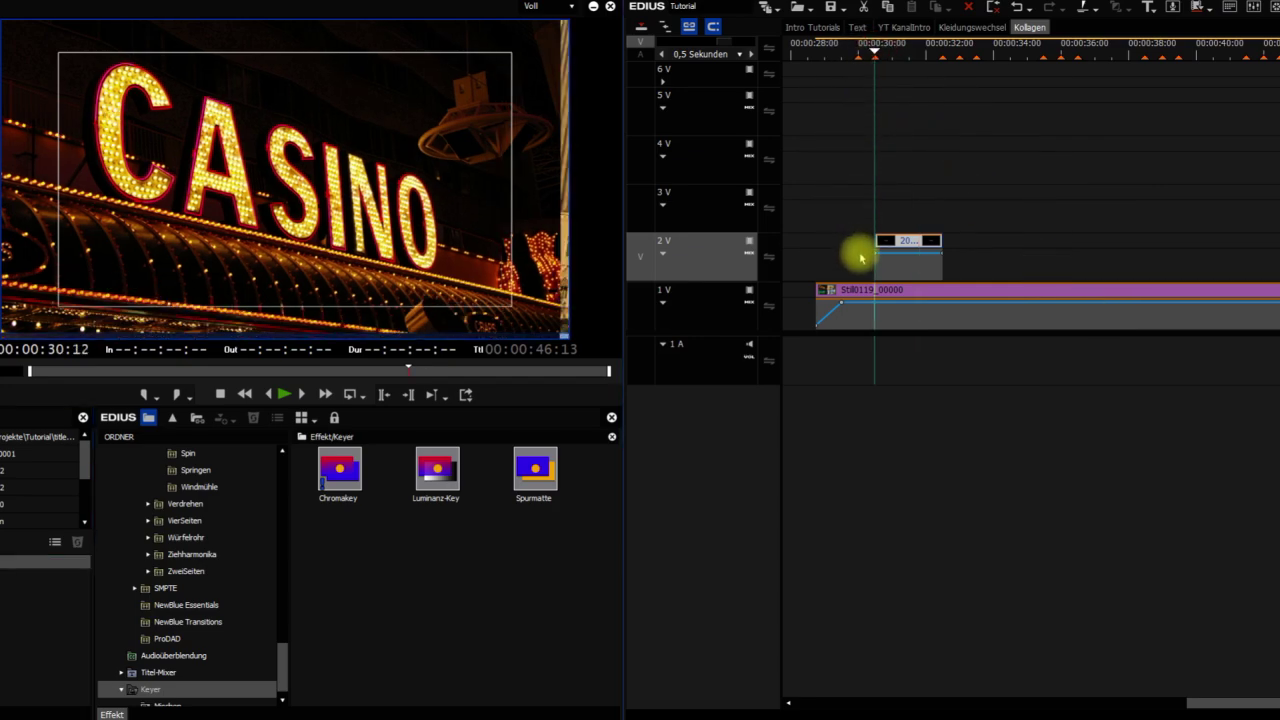
{"action": "left_click", "coordinate": [661, 54]}
{"action": "left_click", "coordinate": [661, 54]}
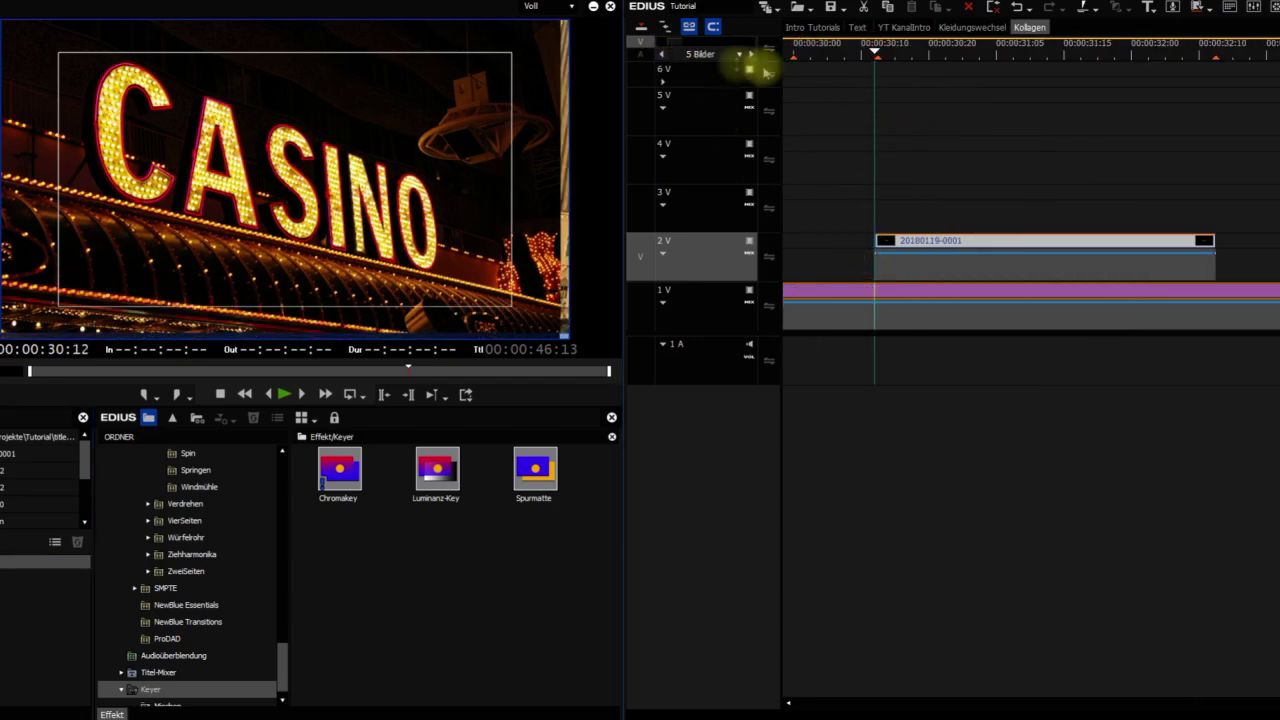
{"action": "left_click", "coordinate": [878, 52]}
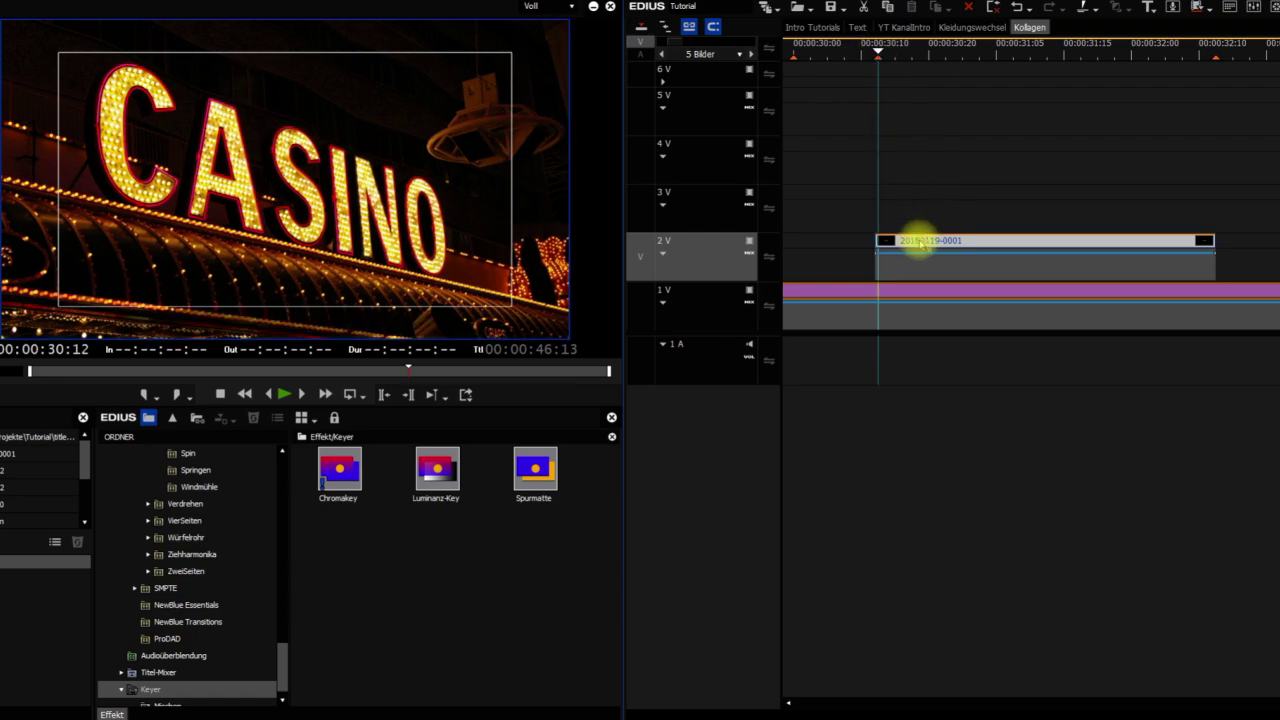
{"action": "left_click_drag", "start_coordinate": [918, 240], "coordinate": [921, 240]}
{"action": "left_click", "coordinate": [1215, 52]}
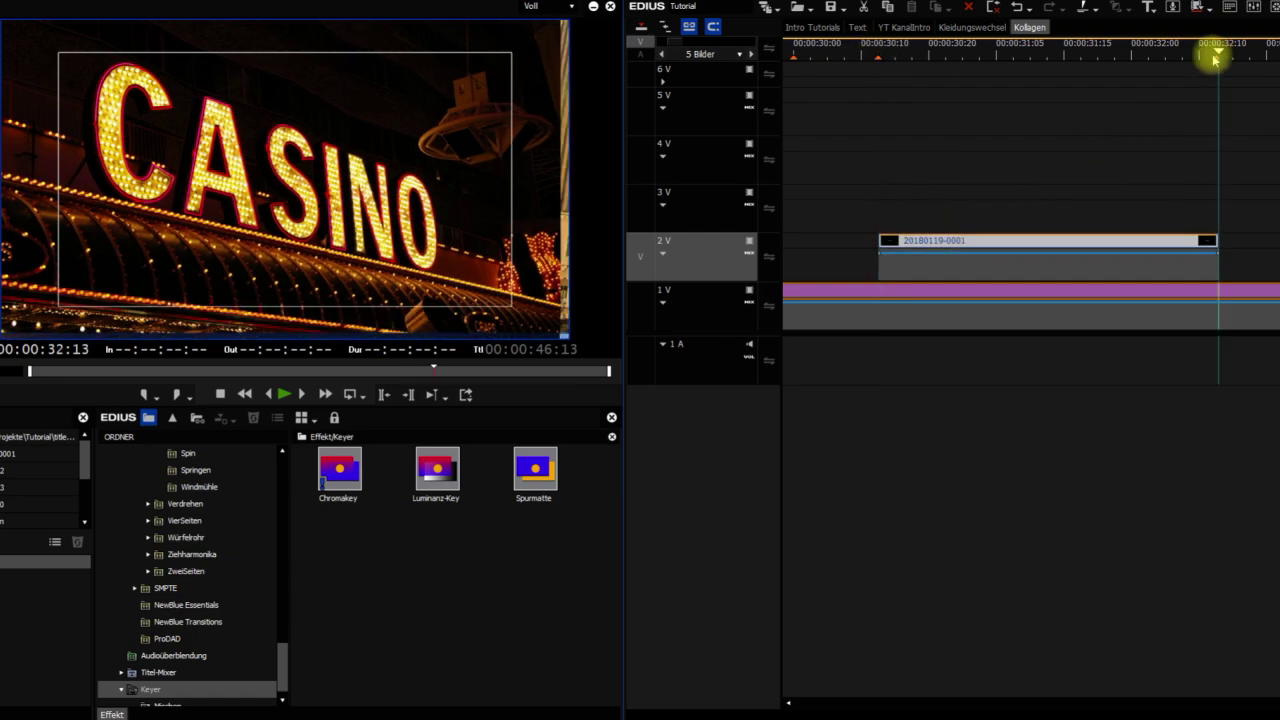
{"action": "left_click", "coordinate": [1212, 240]}
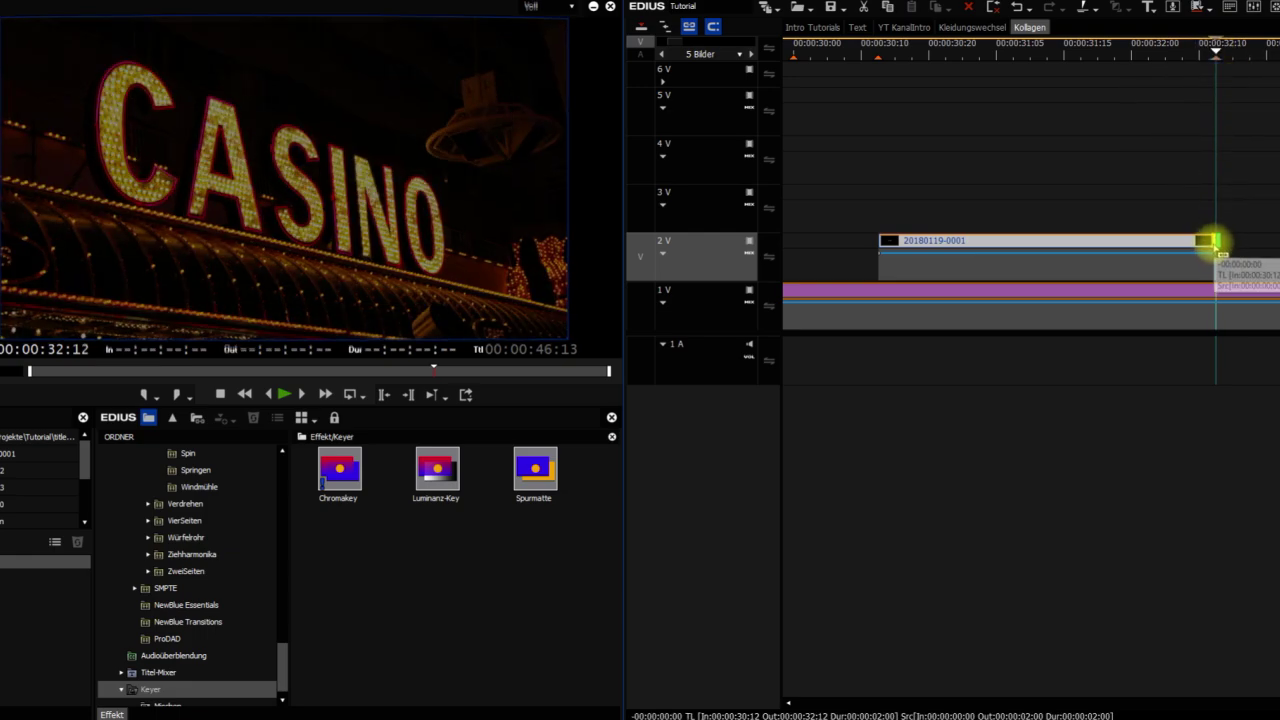
Step: Fade the title clip in and out with short transparency ramps down to 0% at its start and end
{"action": "left_click", "coordinate": [900, 254]}
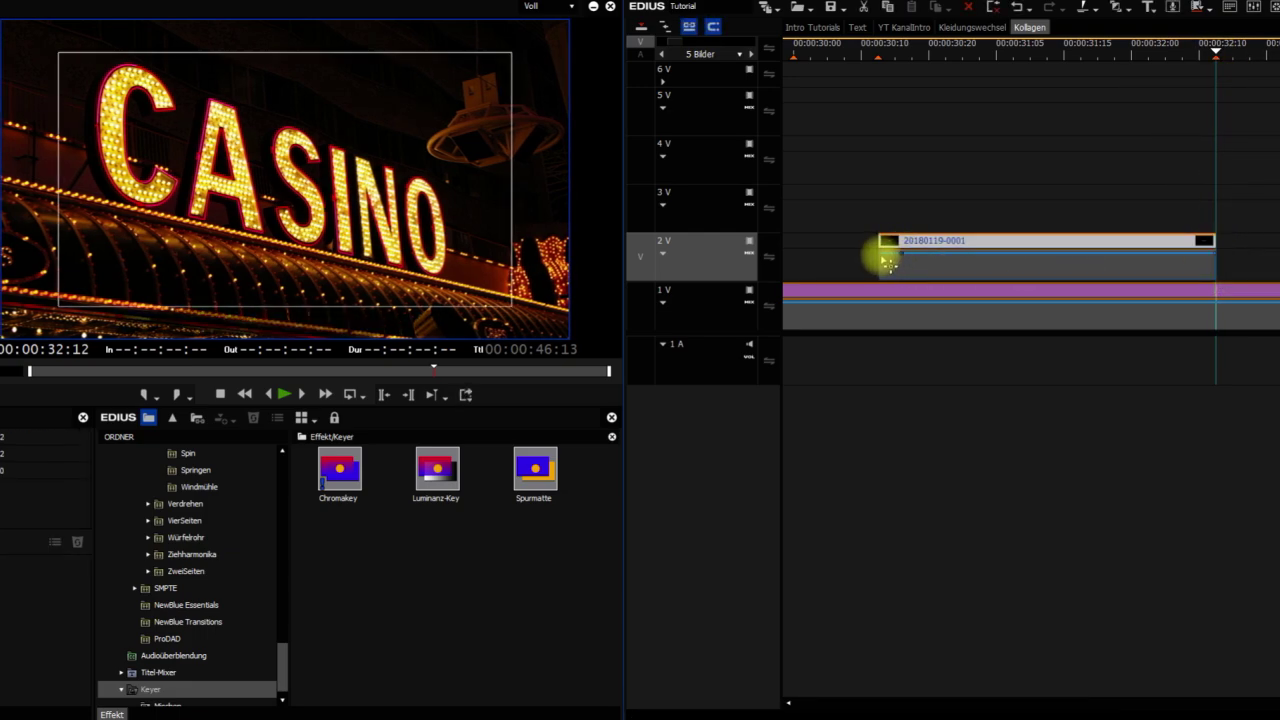
{"action": "left_click_drag", "start_coordinate": [885, 259], "coordinate": [886, 286]}
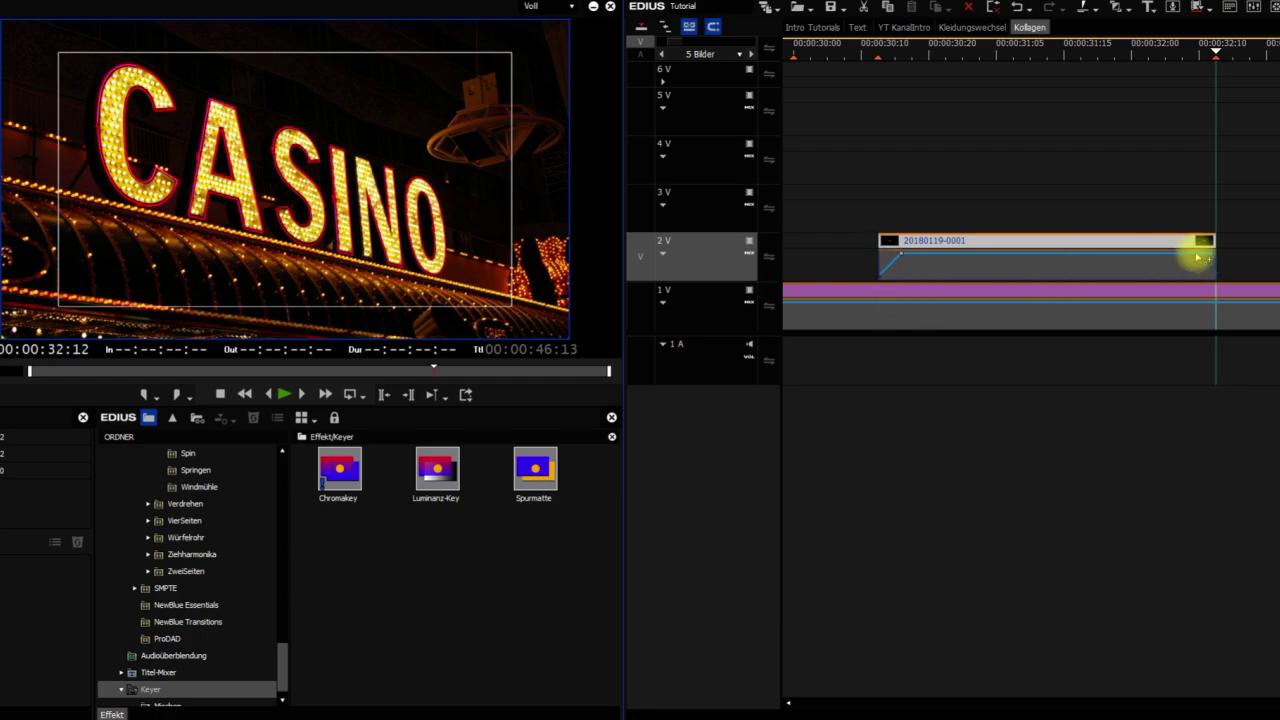
{"action": "left_click_drag", "start_coordinate": [1218, 258], "coordinate": [1214, 297]}
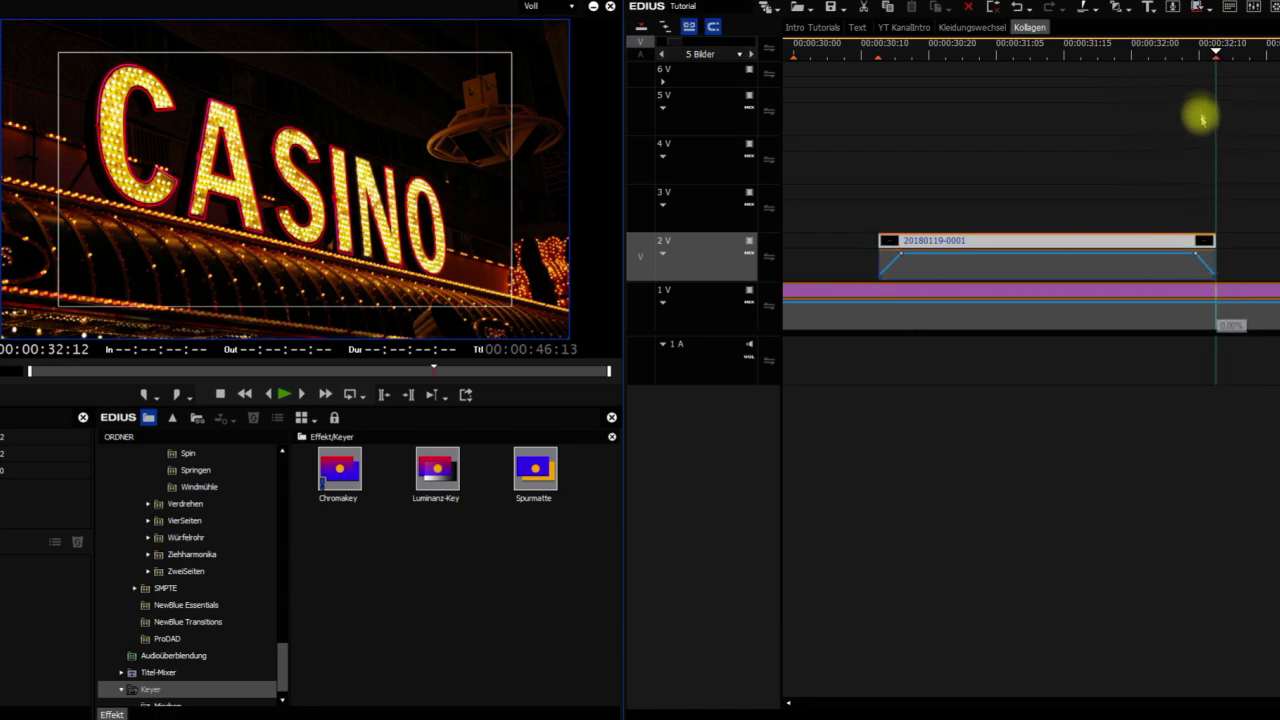
Step: Scrub back through the title clip and play it to check the fades and movement
{"action": "left_click", "coordinate": [1168, 62]}
{"action": "left_click_drag", "start_coordinate": [1168, 62], "coordinate": [1107, 78]}
{"action": "key", "text": "space"}
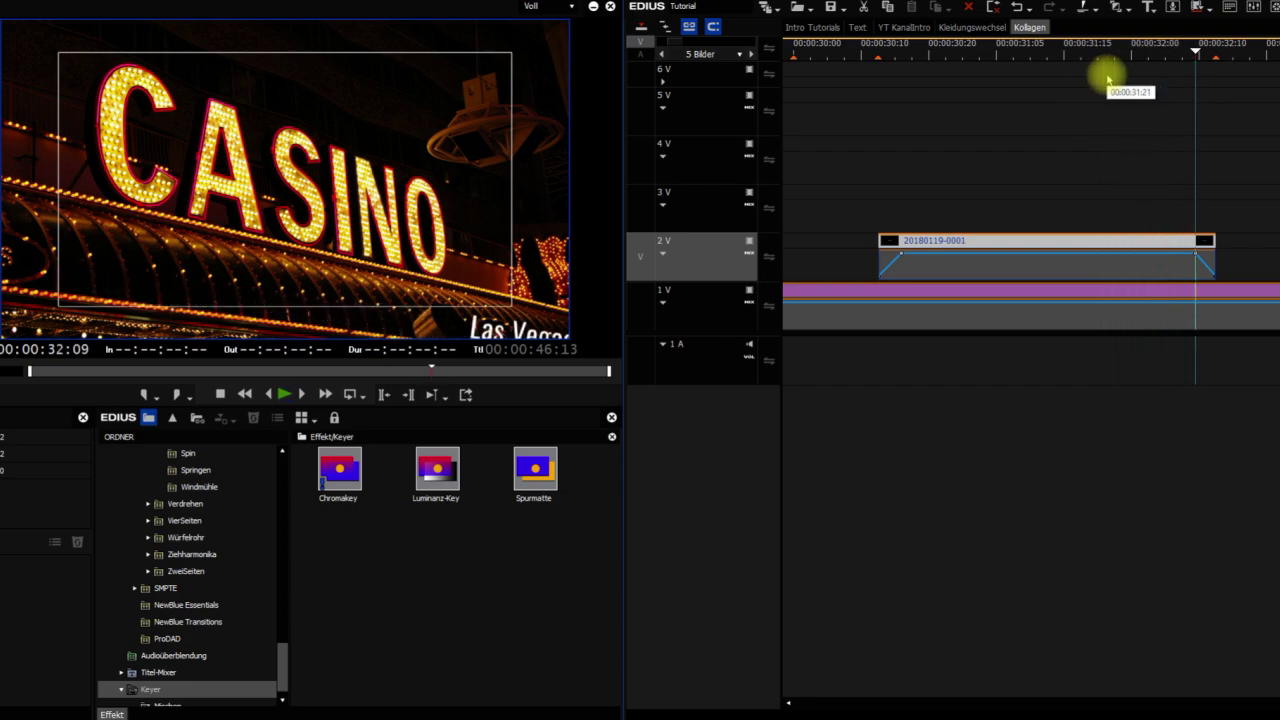